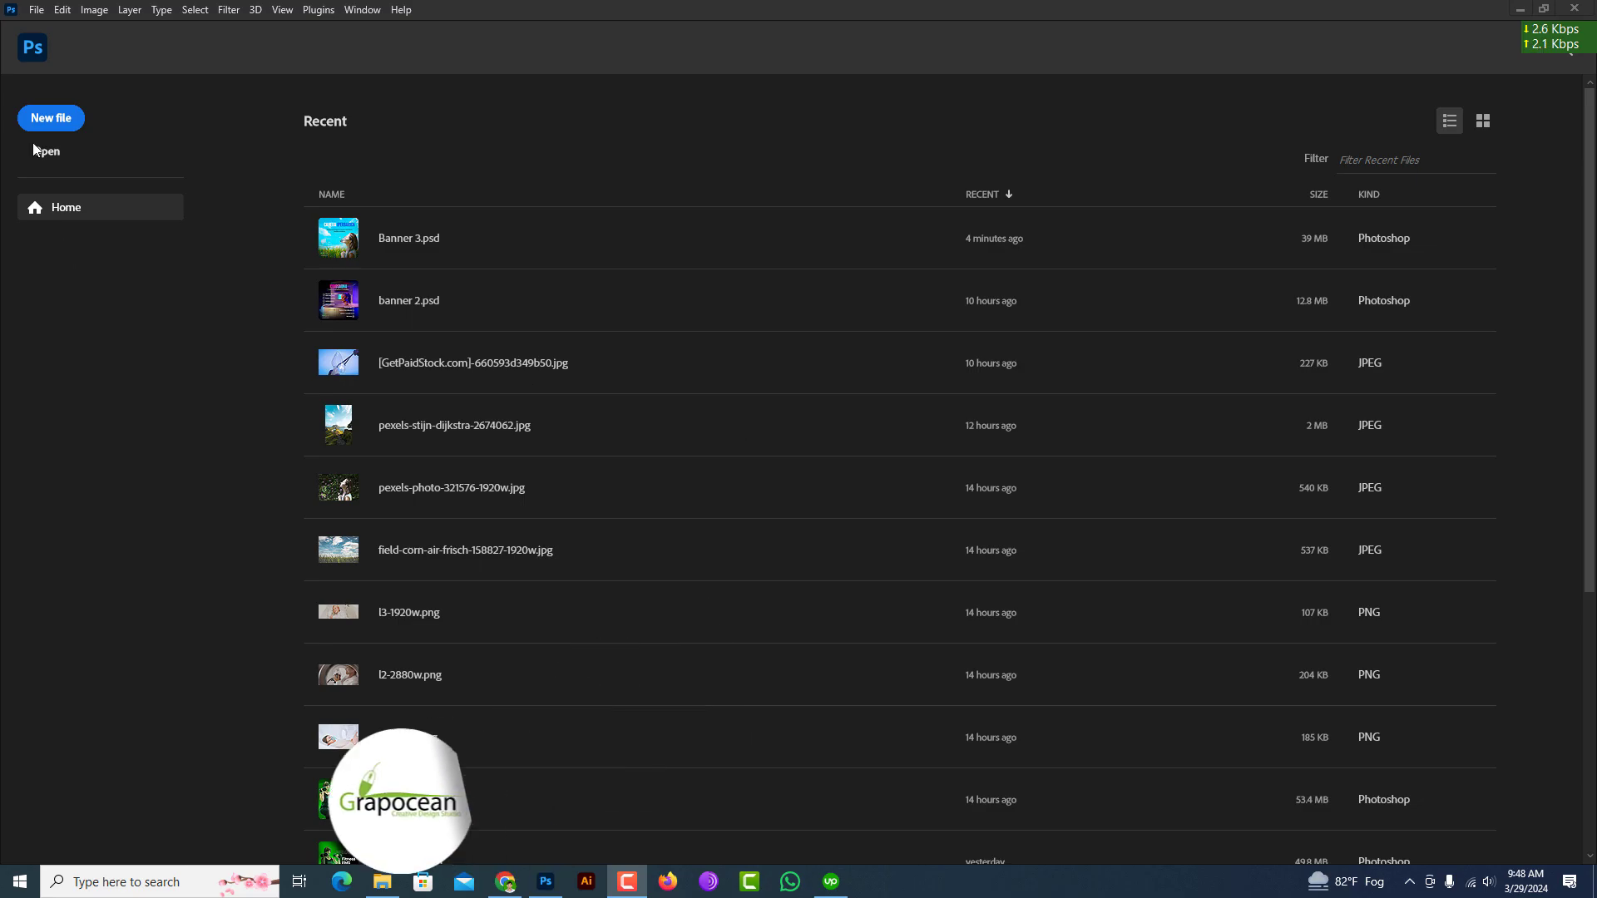
Create a 1080 × 1080 px, 72 ppi Photoshop document named Campaign Ads Design.
click(64, 118)
text(Ad)
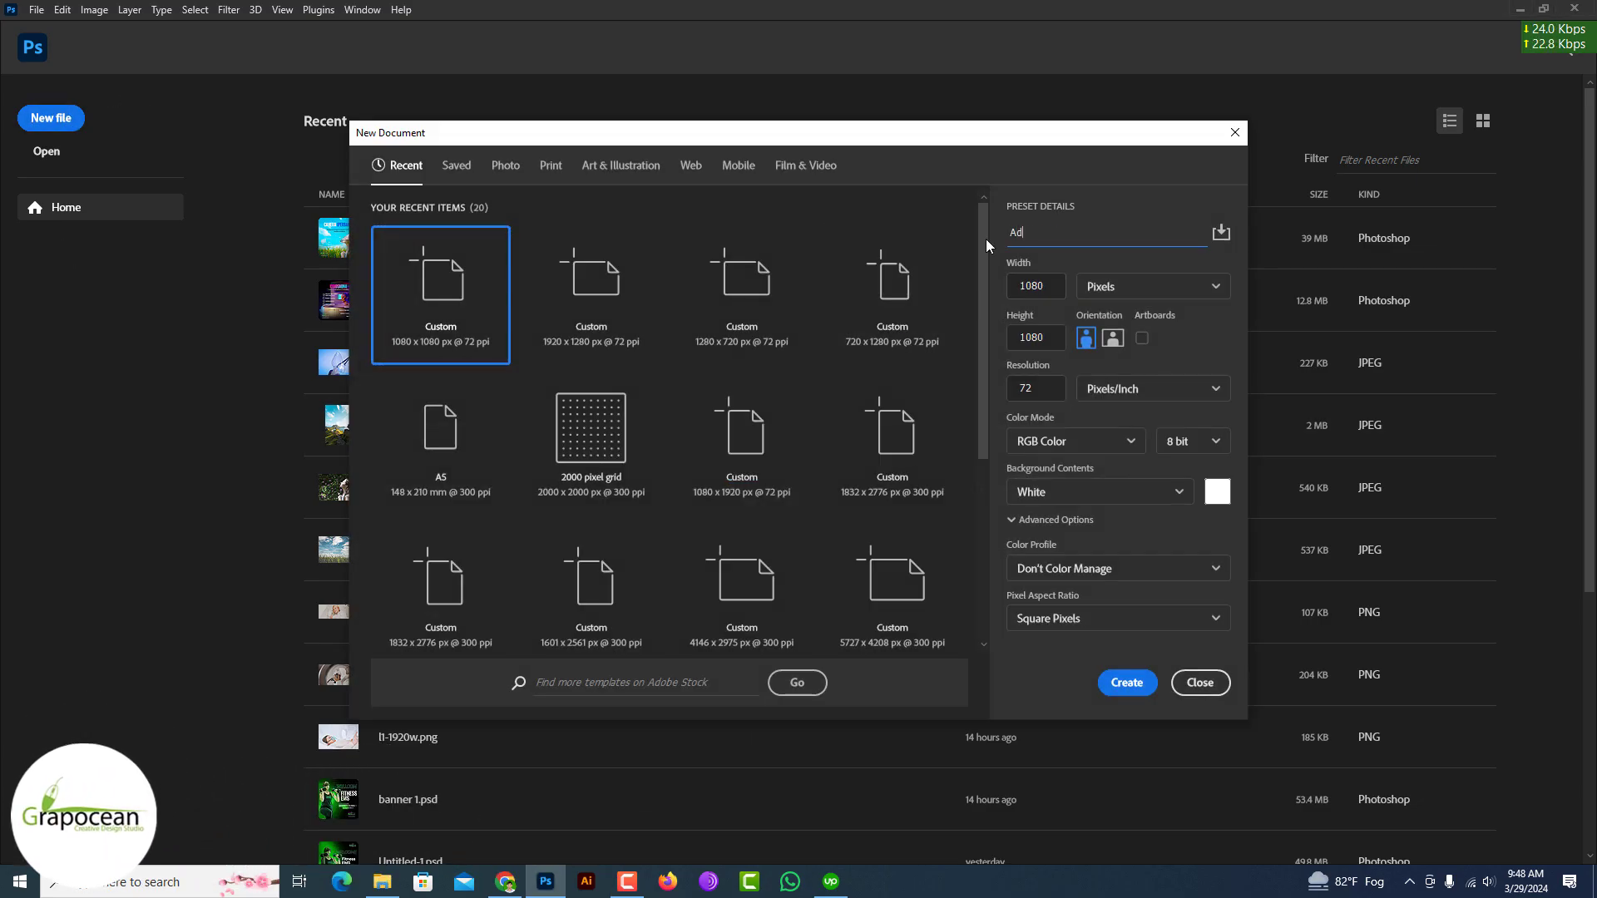
text(s Design )
text(amp)
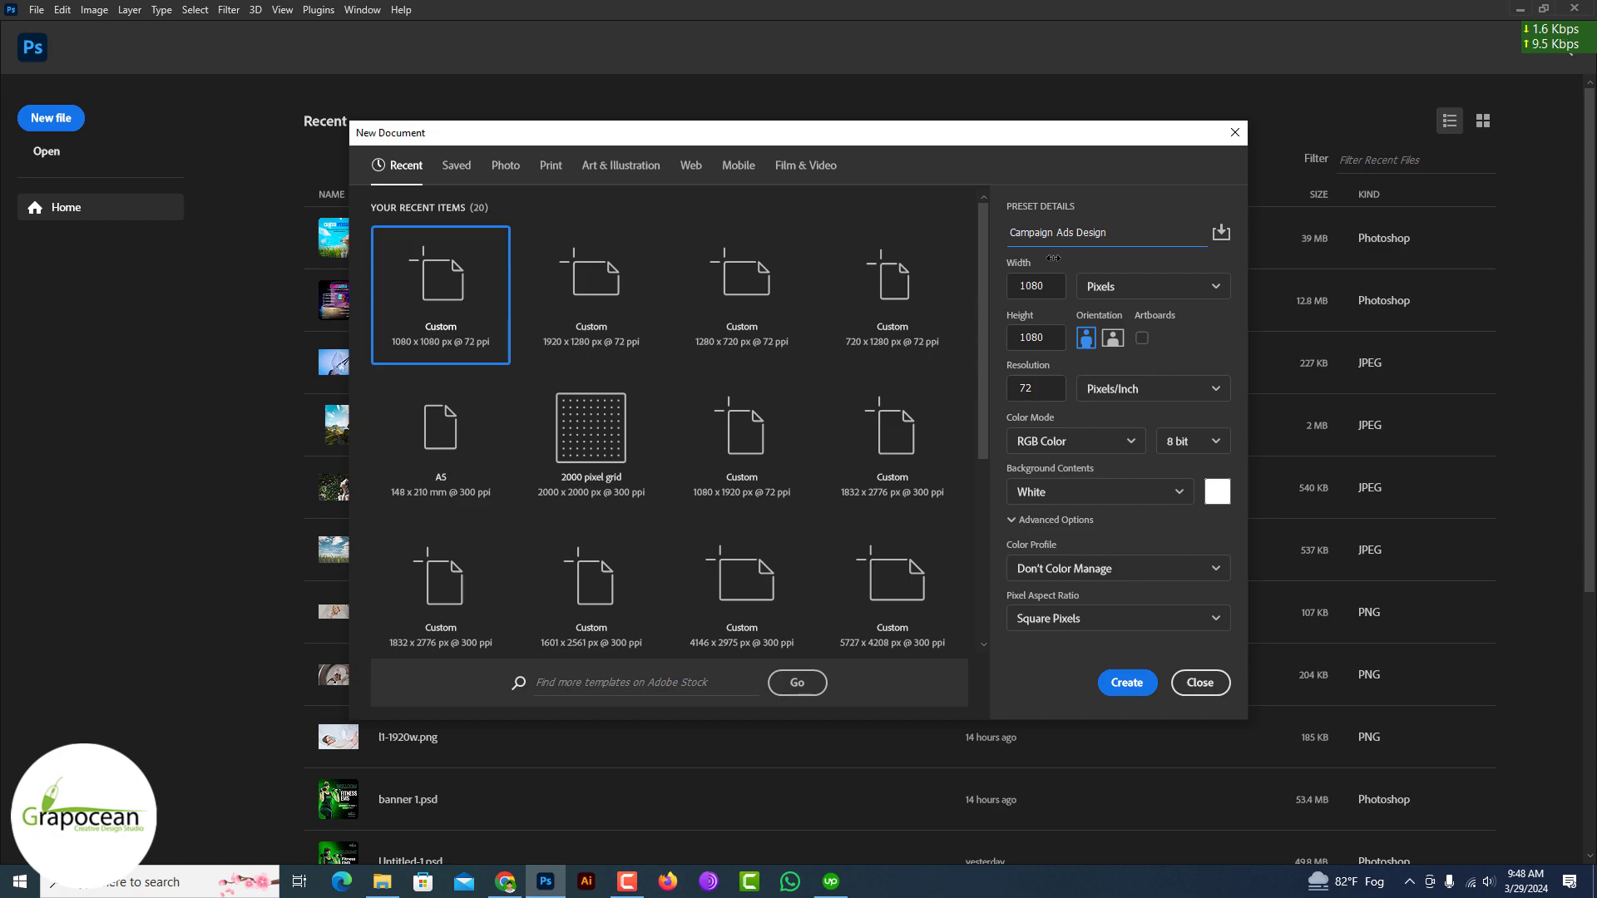
key(Tab)
key(Tab)
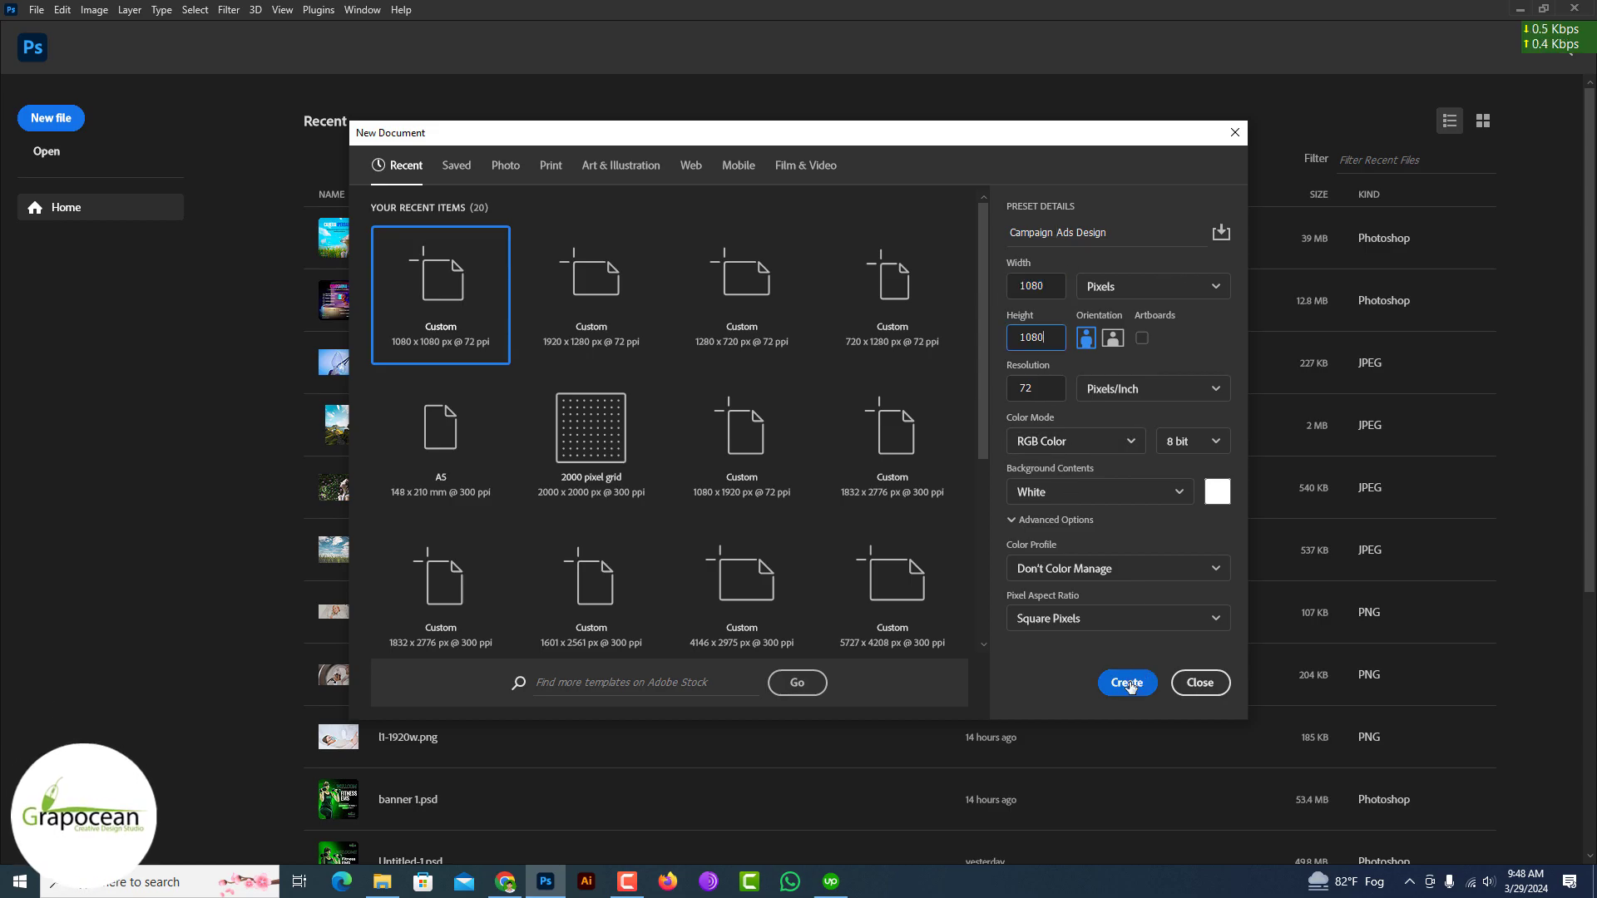
click(1127, 683)
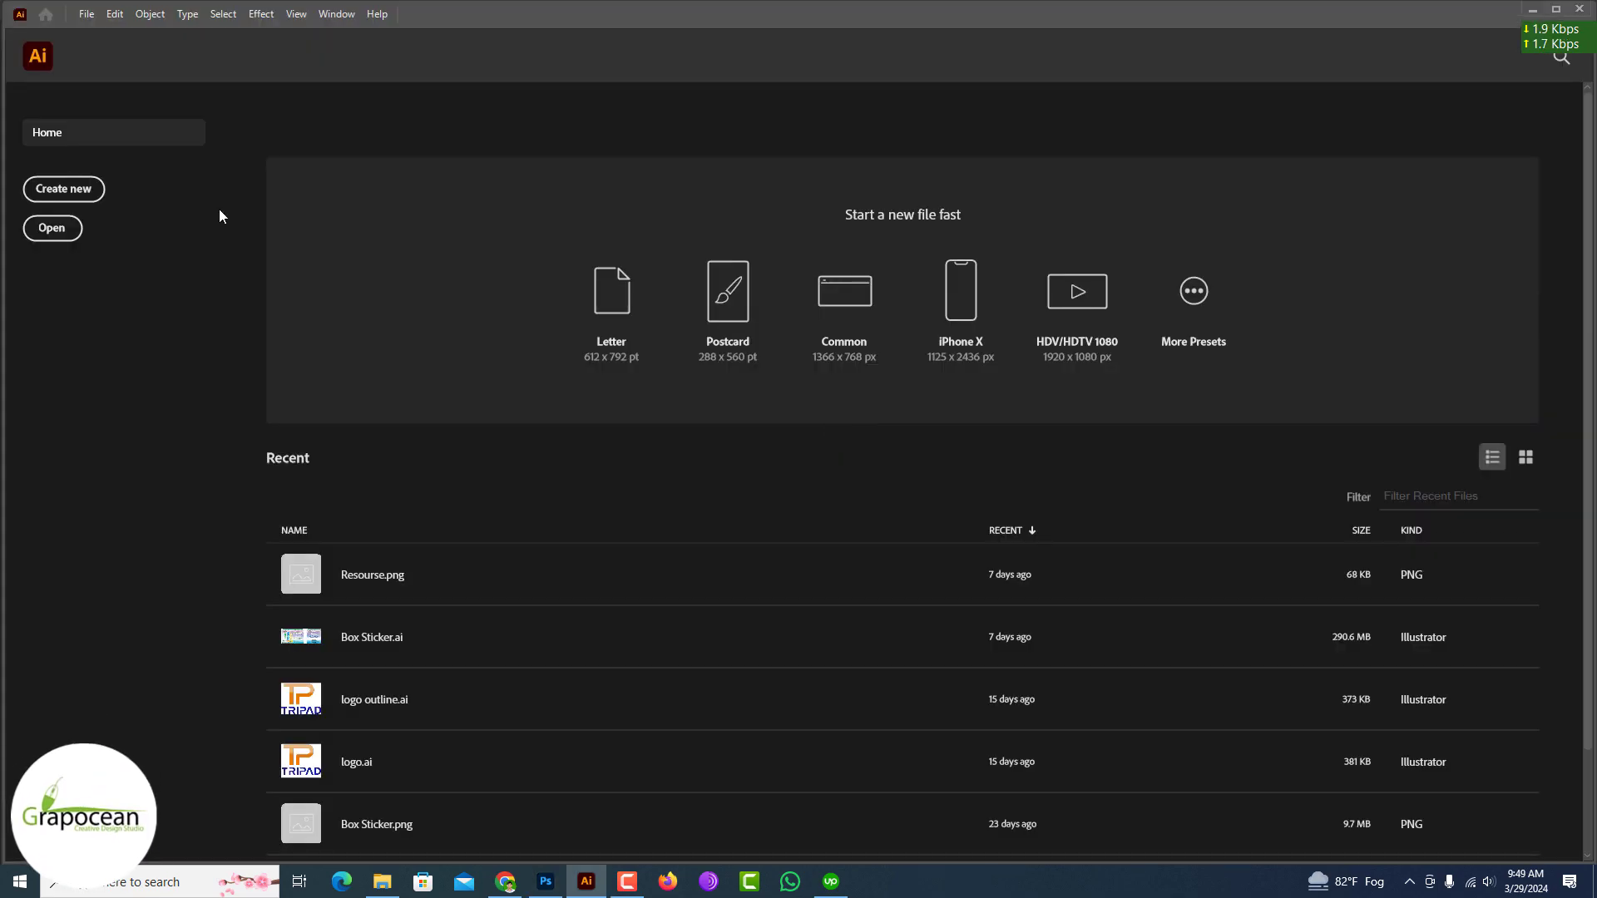
Choose Create new on Illustrator's Home screen.
click(80, 192)
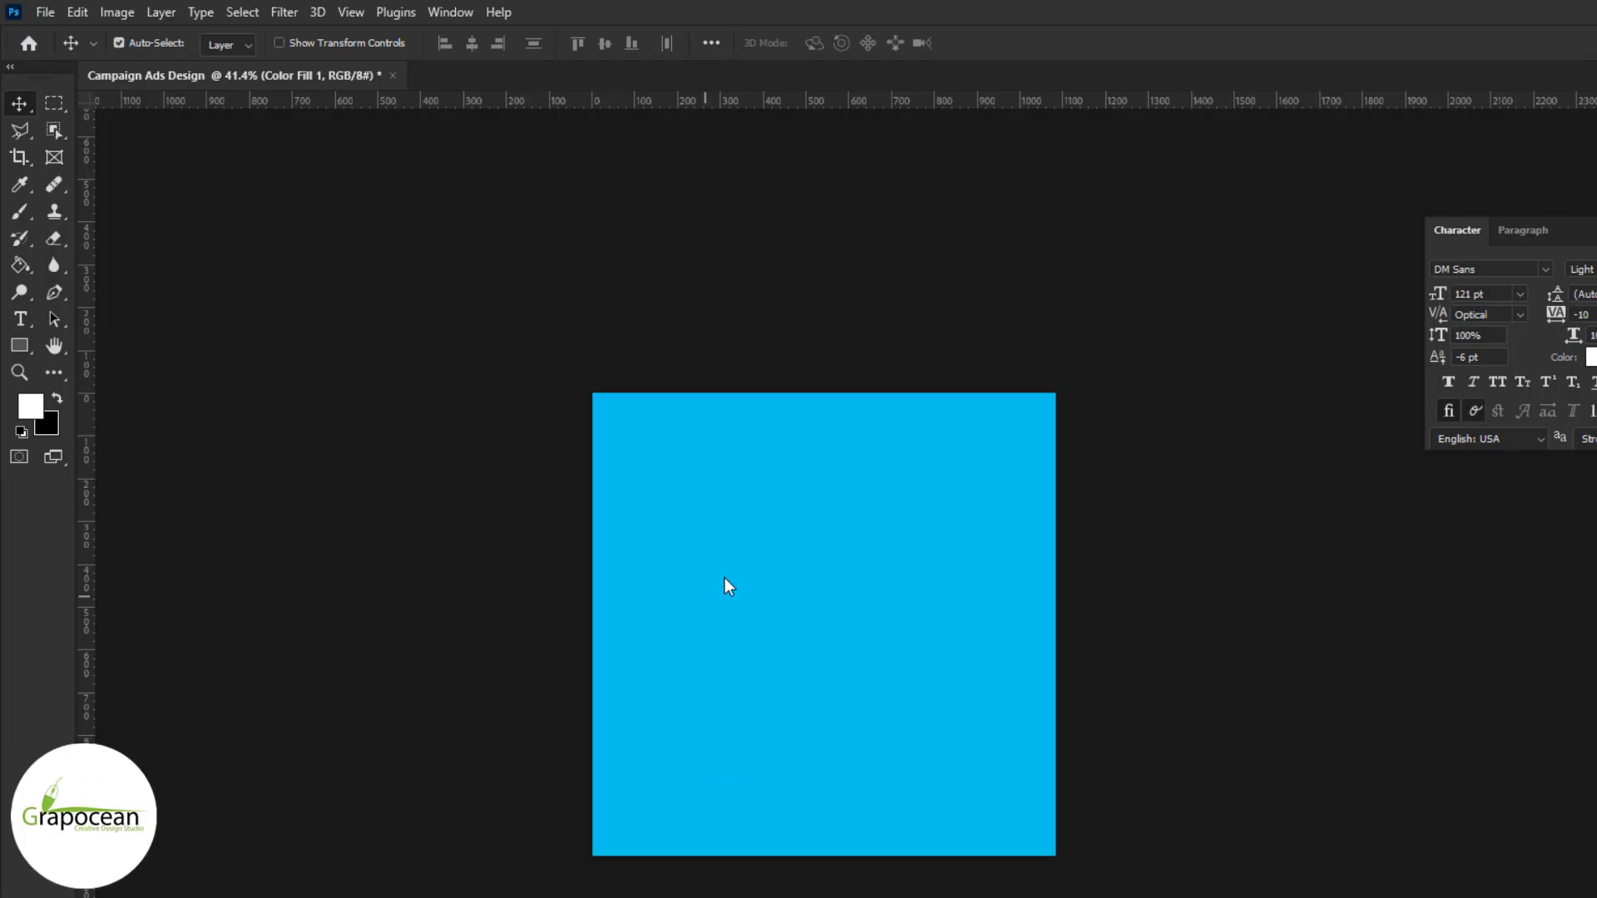
Paste the phone app screen onto the blue canvas and enlarge it.
key(ctrl+v)
drag(749, 667, 844, 741)
key(Return)
scroll(800, 572, up, 3)
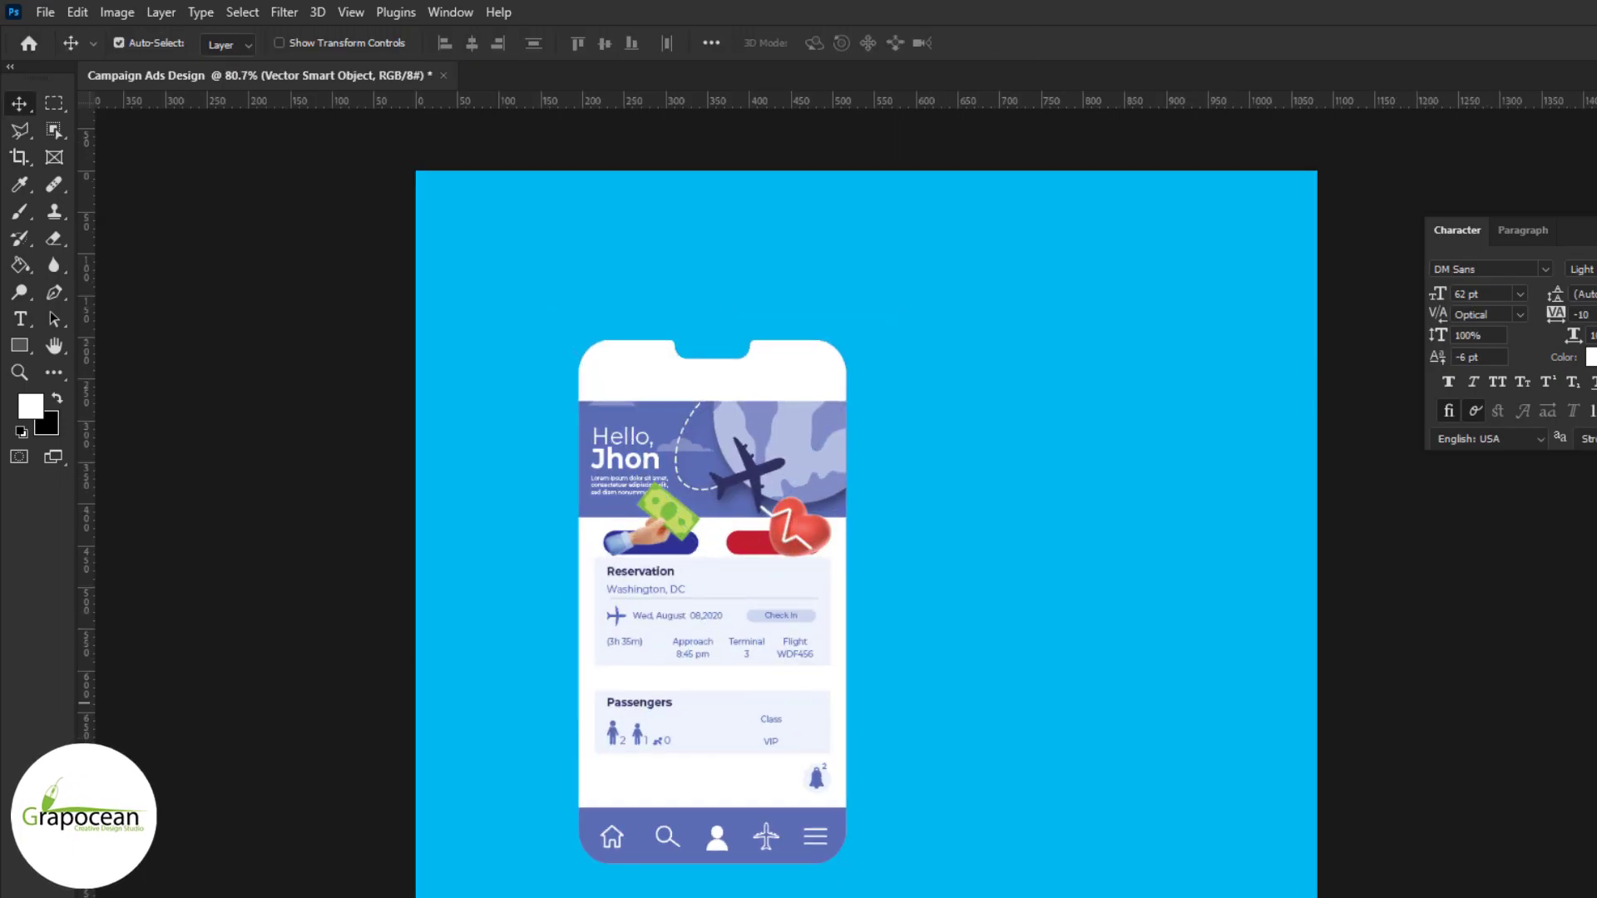
Tilt the phone screen in perspective using Free Transform's Perspective mode.
key(ctrl+t)
right_click(777, 421)
click(820, 442)
drag(581, 339, 584, 353)
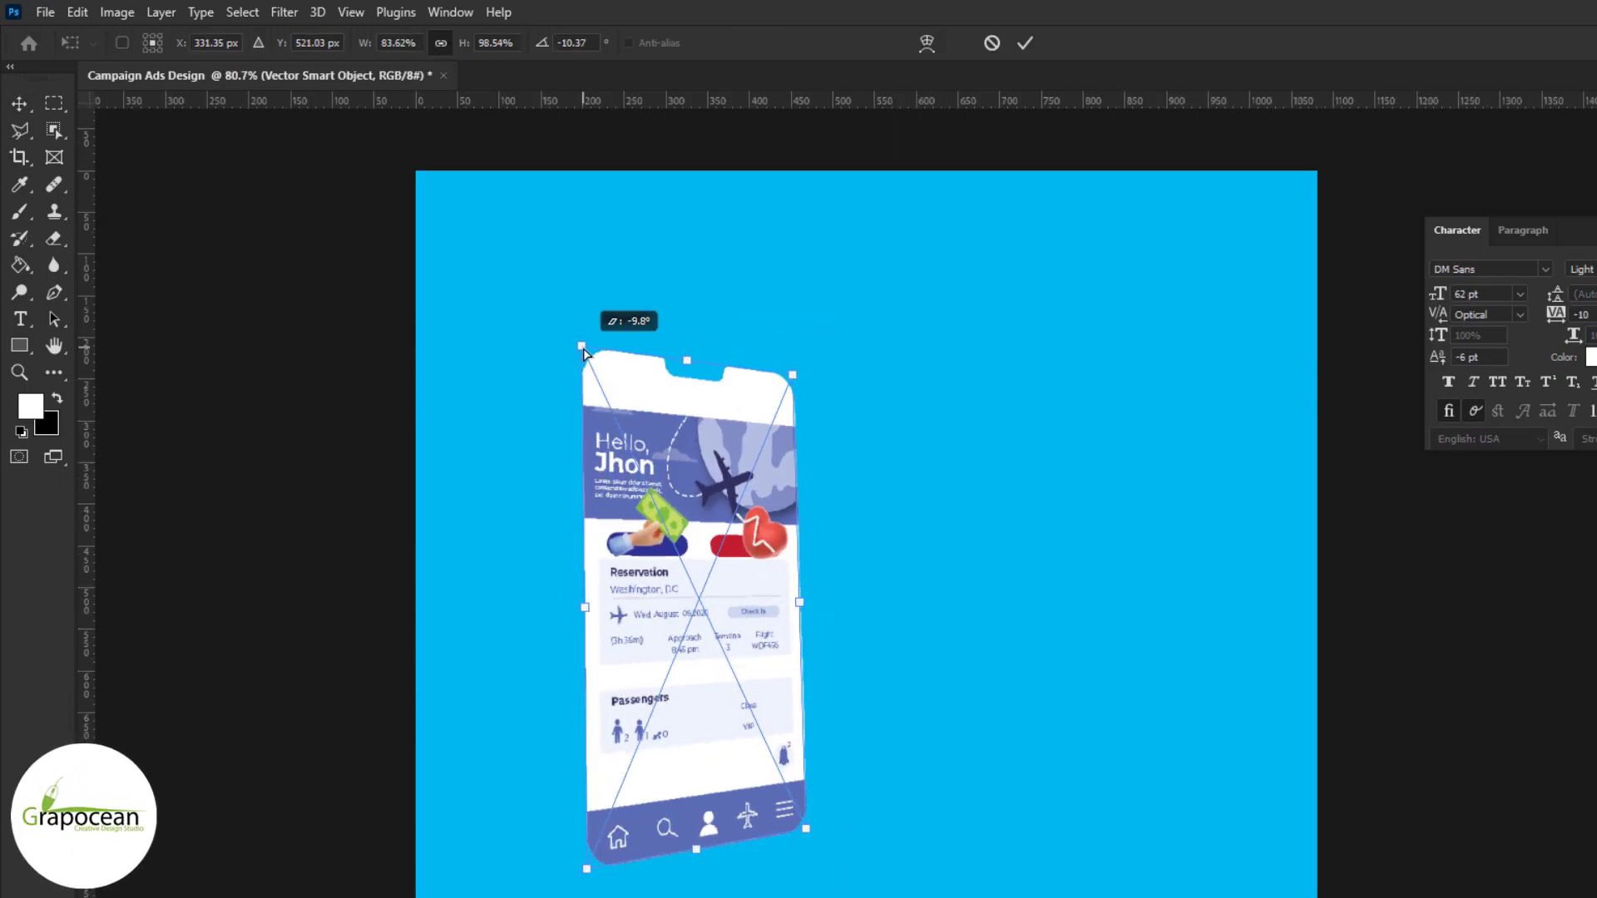
drag(586, 868, 645, 836)
drag(793, 376, 785, 346)
click(1025, 43)
Nudge the phone up and give it a white Outer Glow at 56% opacity.
scroll(778, 586, down, 2)
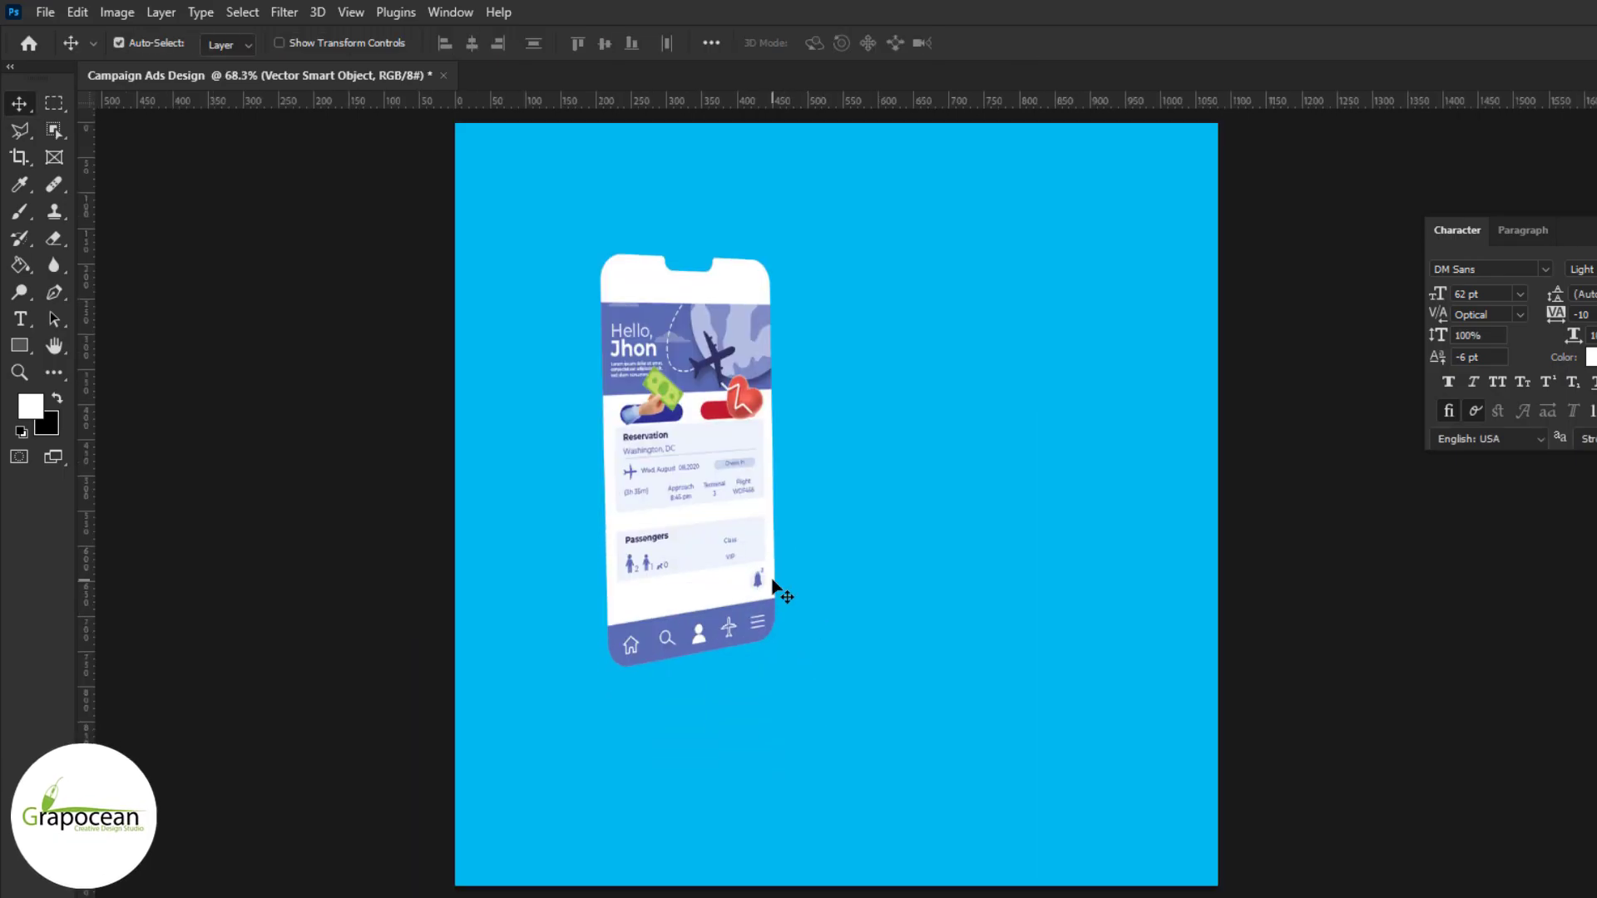
drag(787, 595, 786, 587)
click(1367, 702)
drag(1447, 668, 1428, 670)
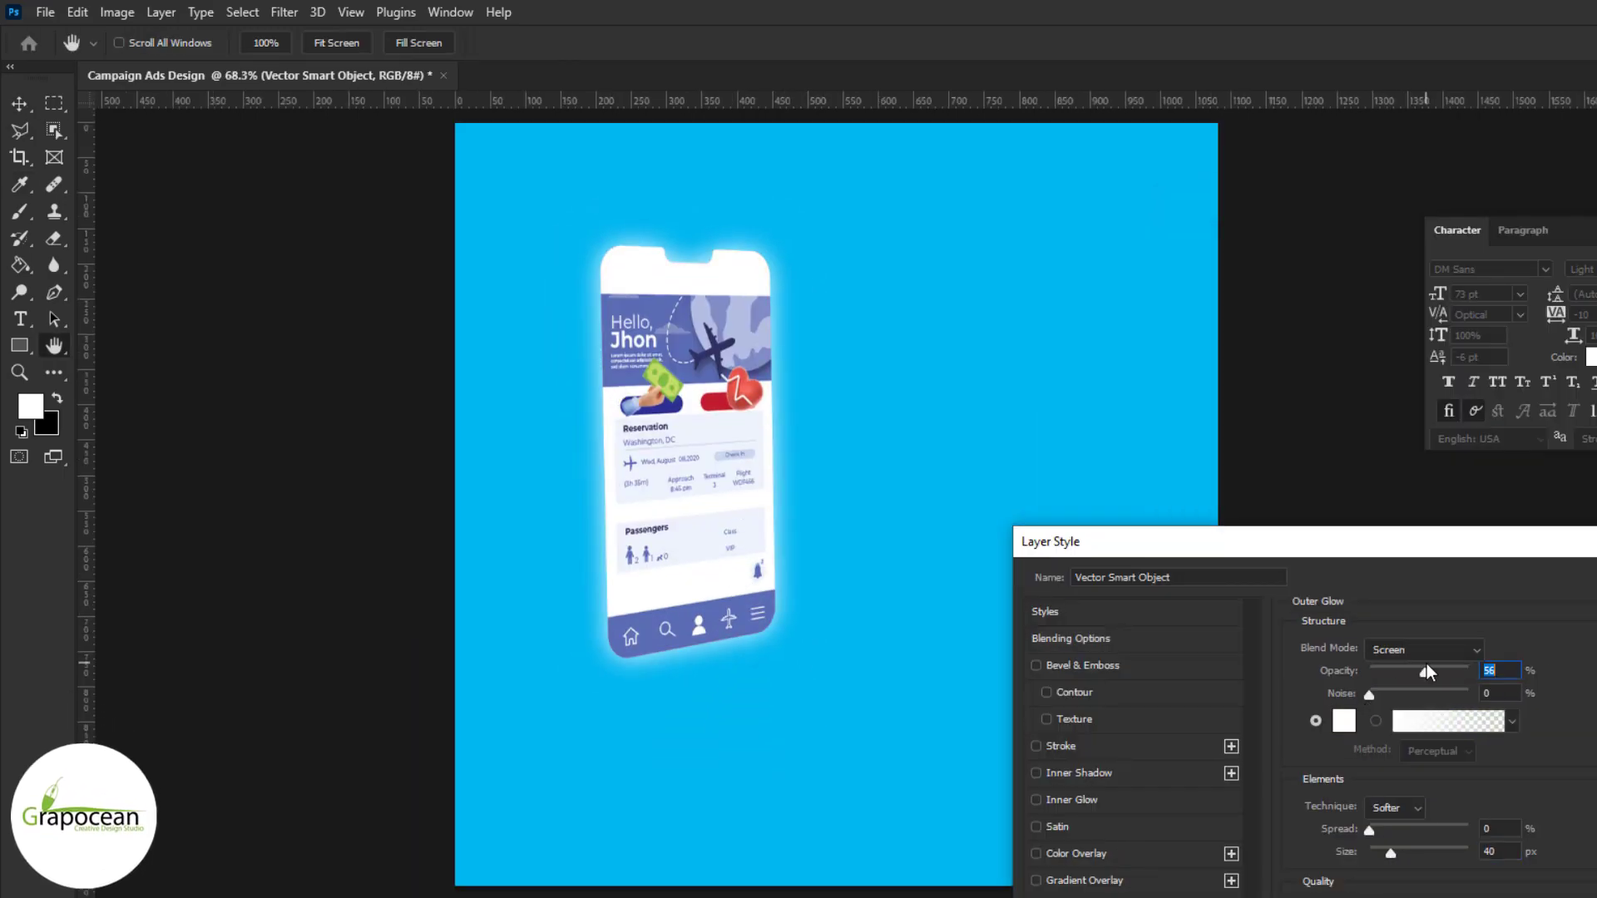
key(Return)
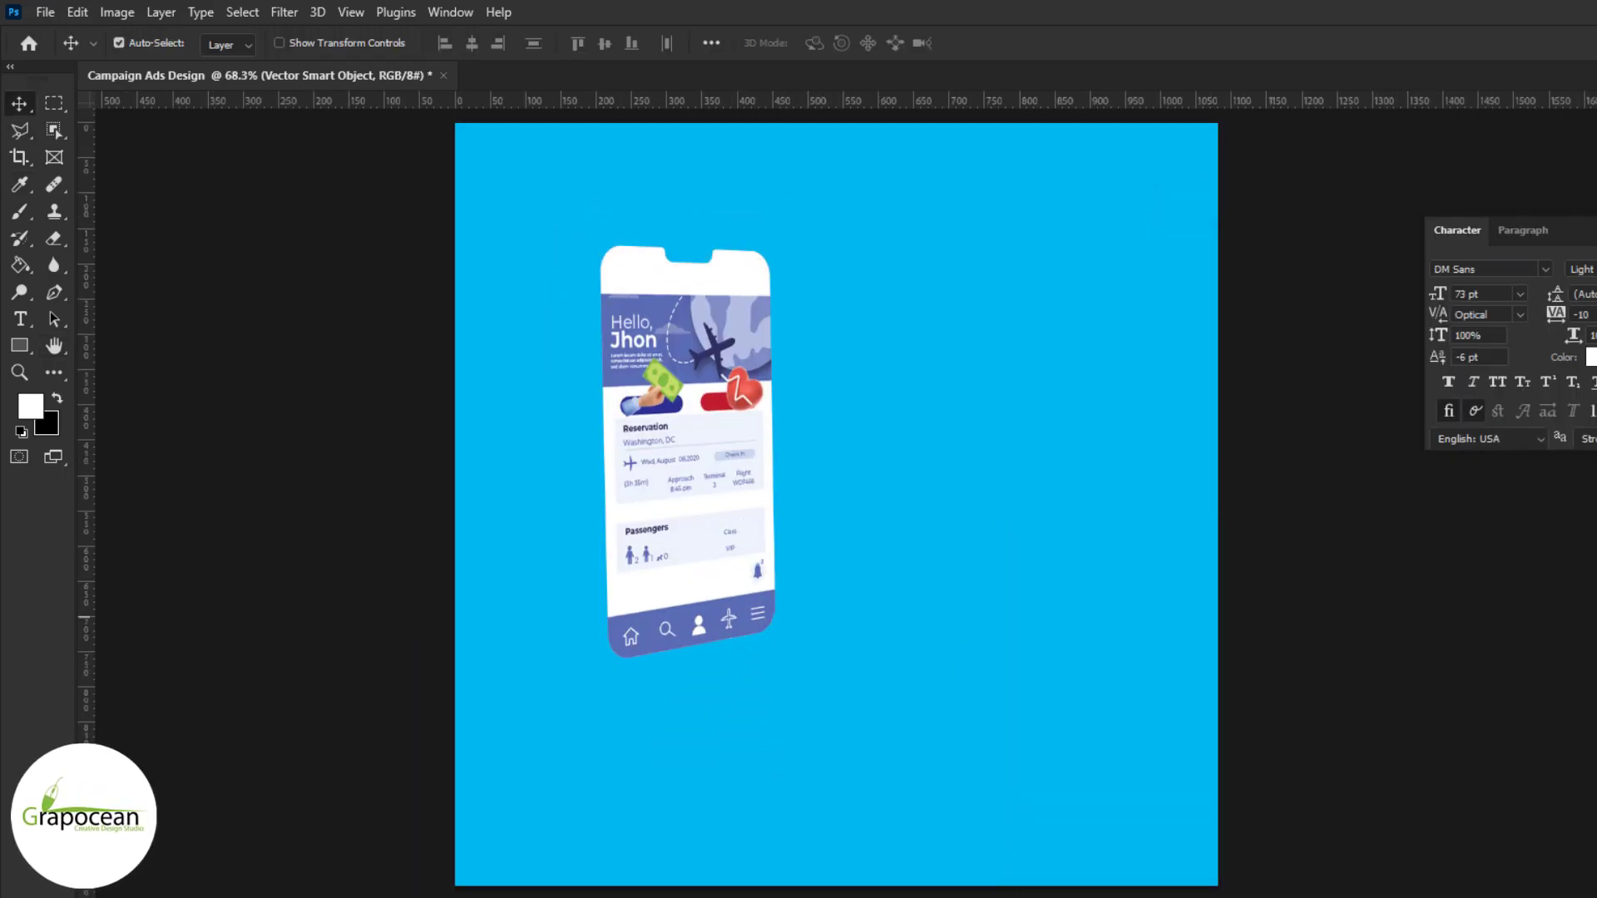
Shrink the phone and move it up and to the left.
key(ctrl+t)
drag(774, 636, 749, 586)
key(Return)
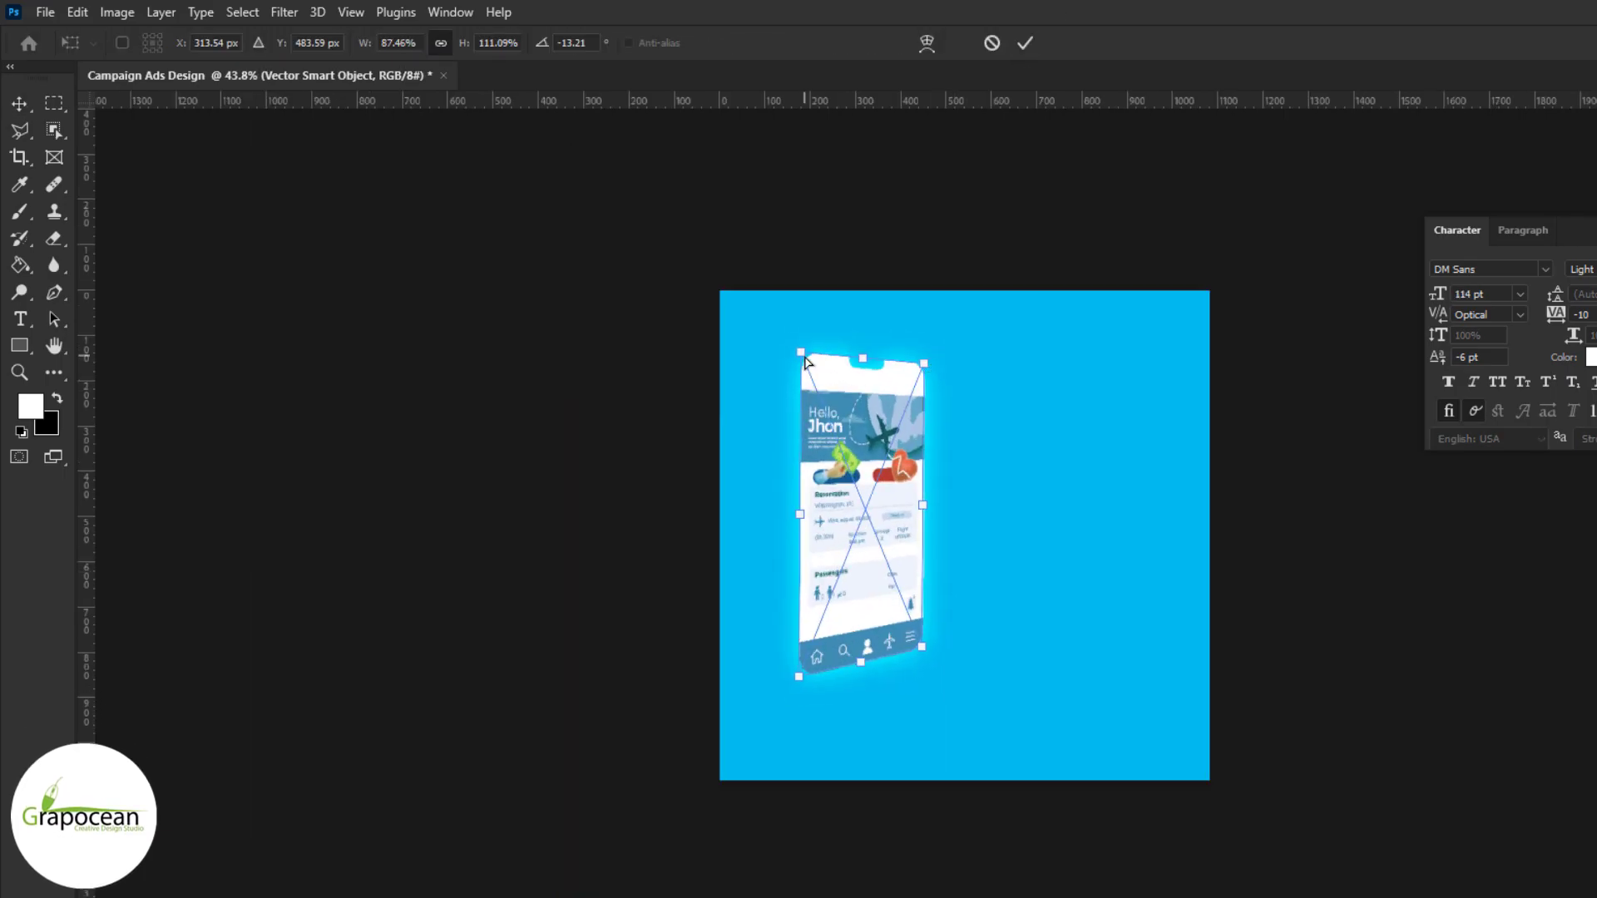
Reshape the phone's perspective and give it a 4 px Bevel & Emboss.
drag(924, 364, 931, 345)
drag(922, 646, 932, 623)
click(1025, 43)
scroll(857, 499, up, 3)
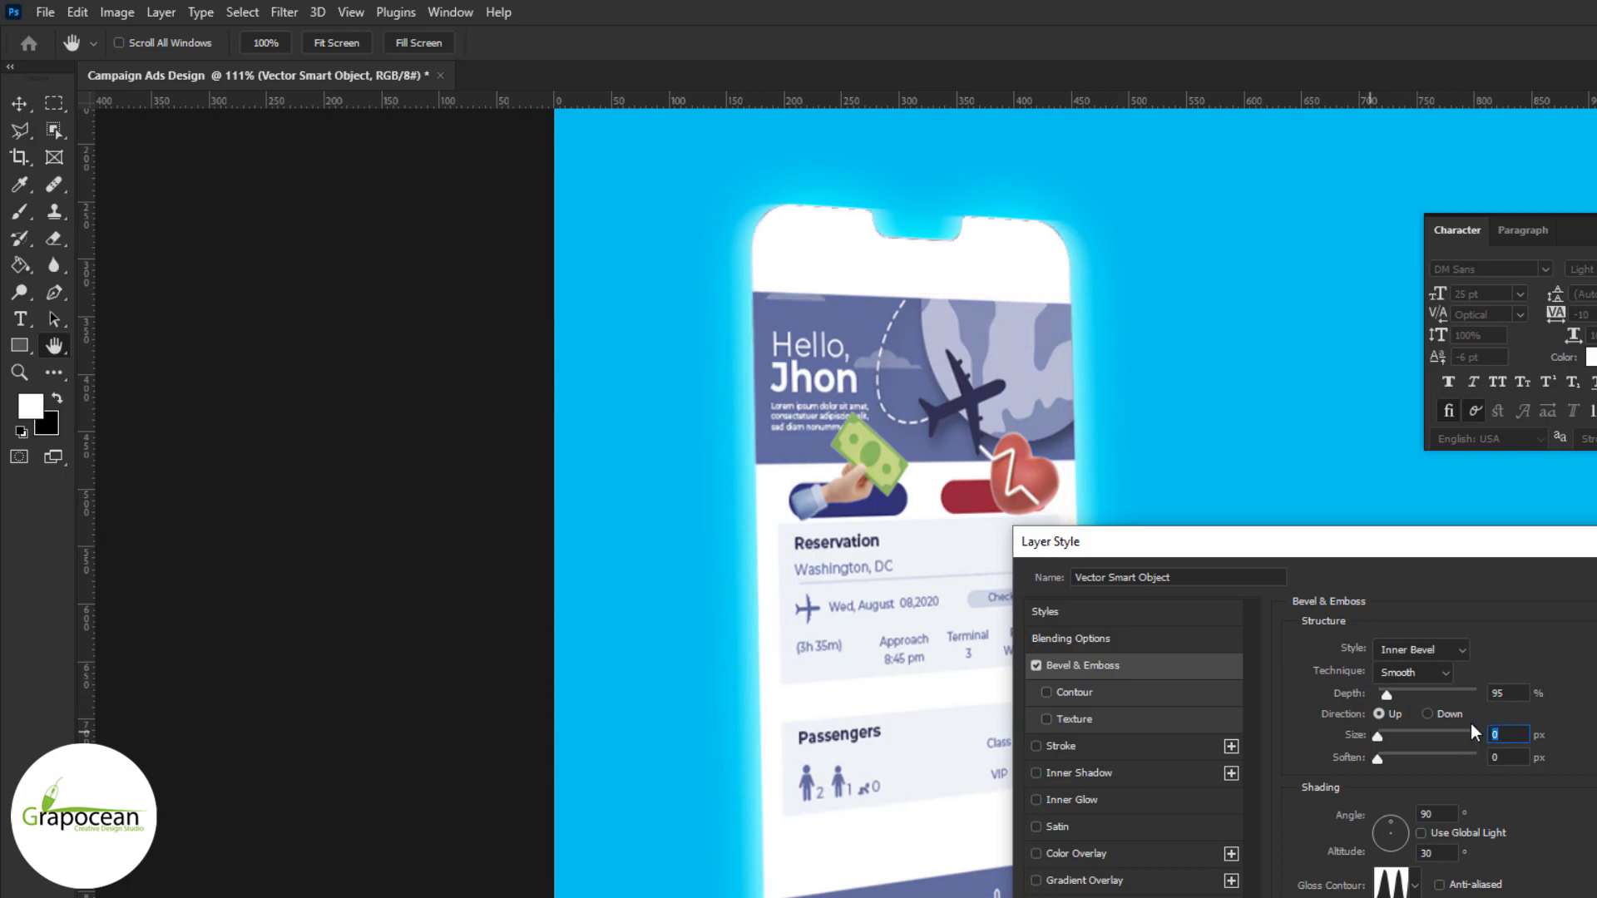
text(4)
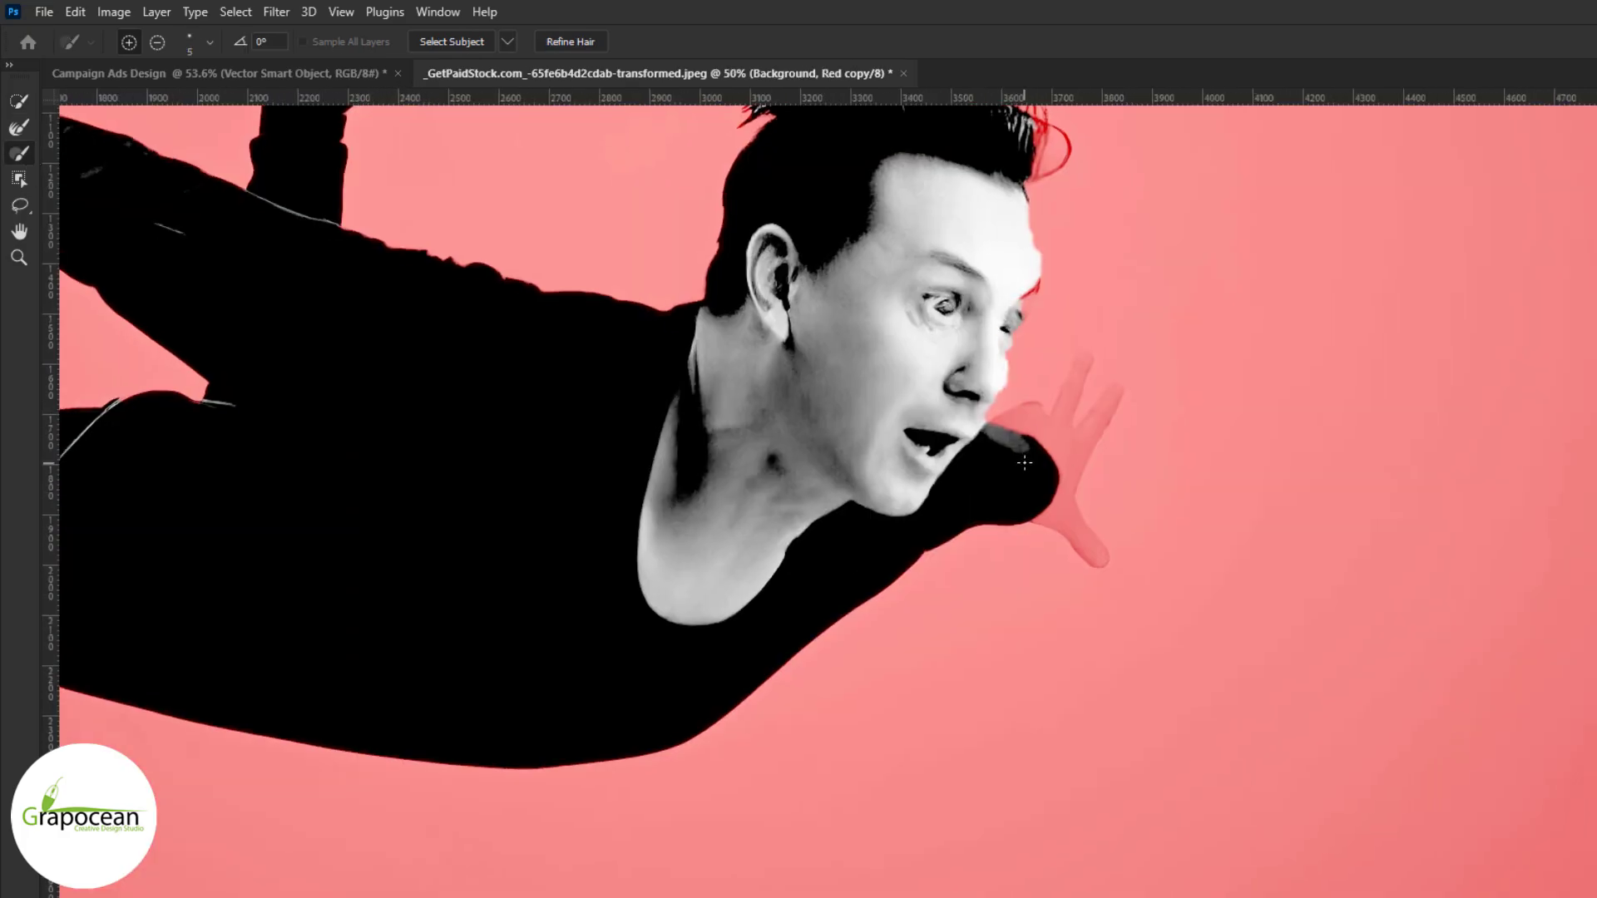
Add the fingers of both hands to the flying man's Quick Selection.
drag(1070, 791, 1233, 507)
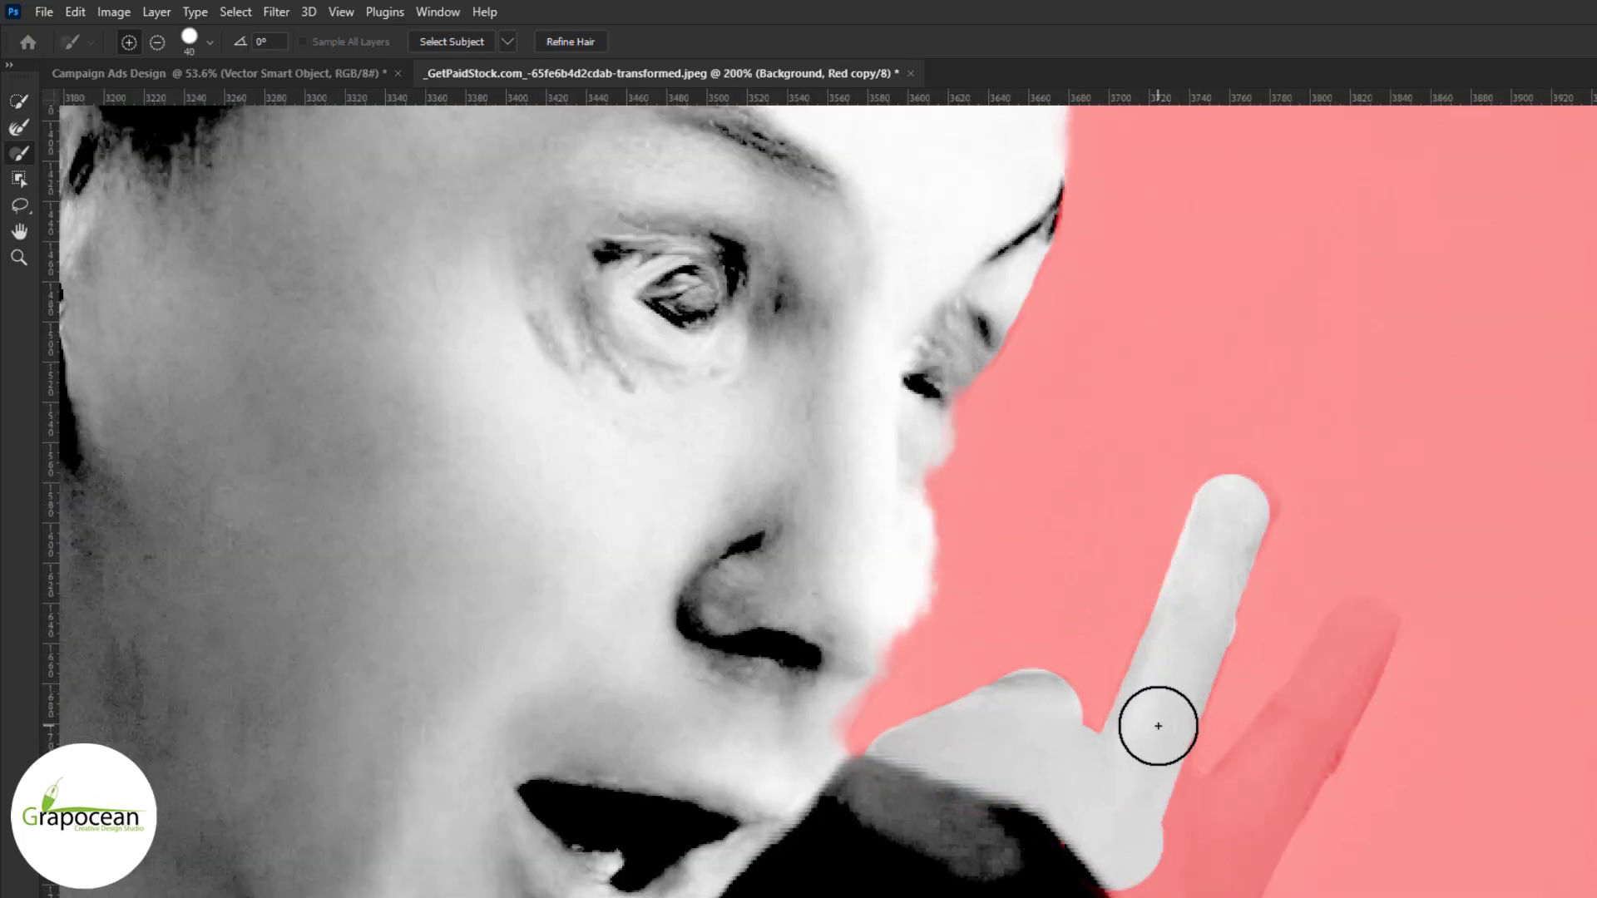
drag(1158, 726, 1162, 826)
scroll(1298, 751, down, 3)
scroll(1273, 774, down, 3)
drag(1273, 665, 1250, 791)
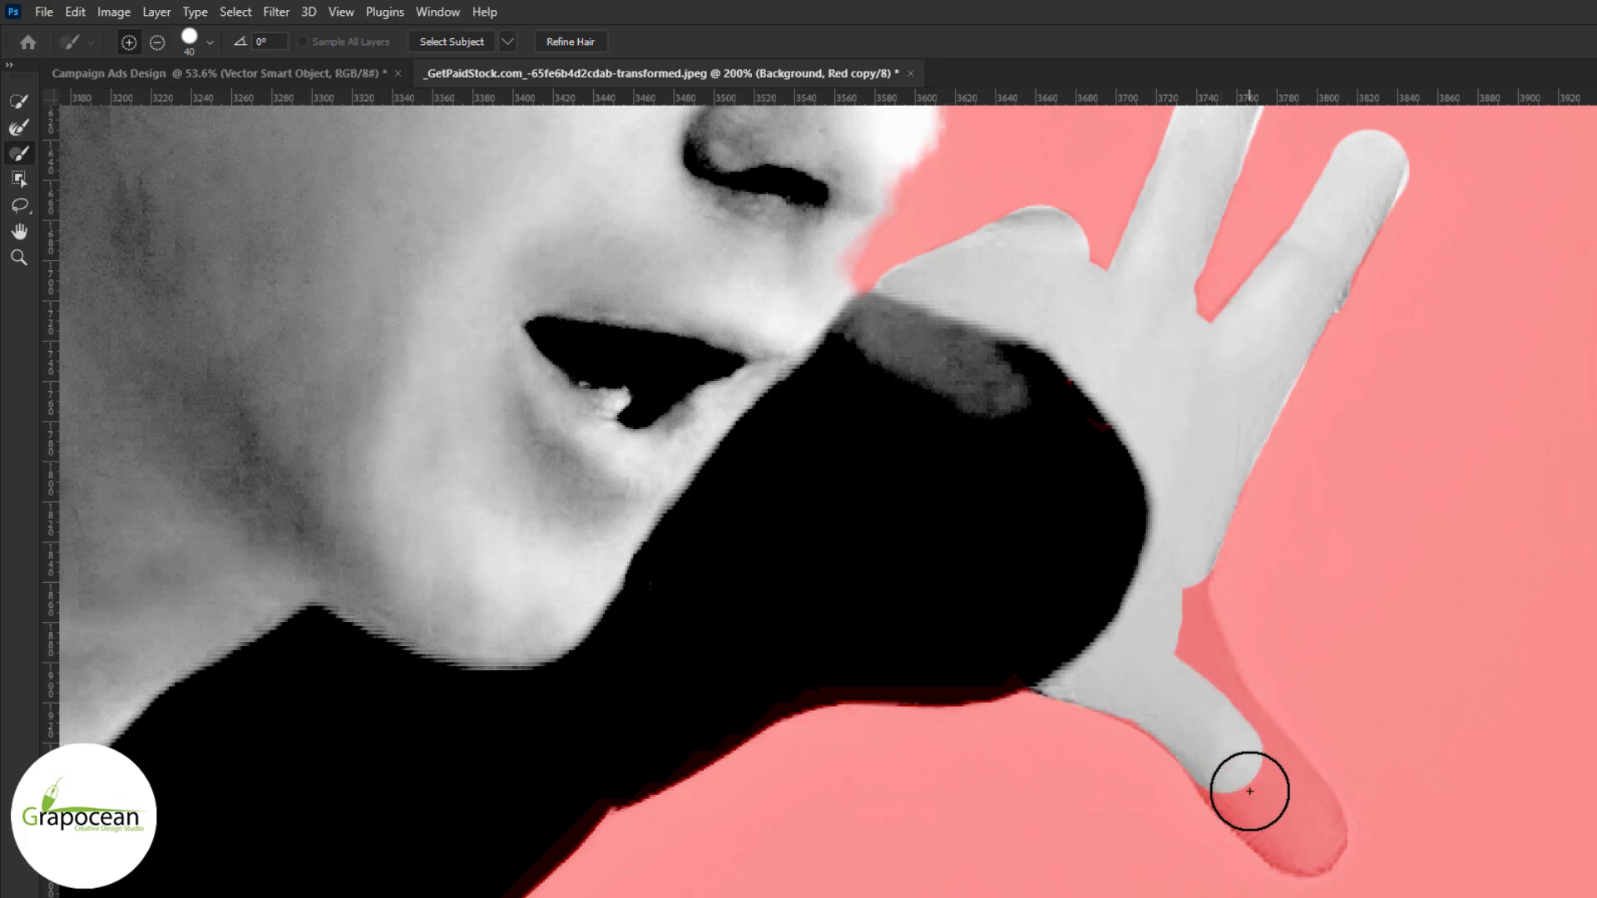
key(ctrl+0)
scroll(333, 466, up, 3)
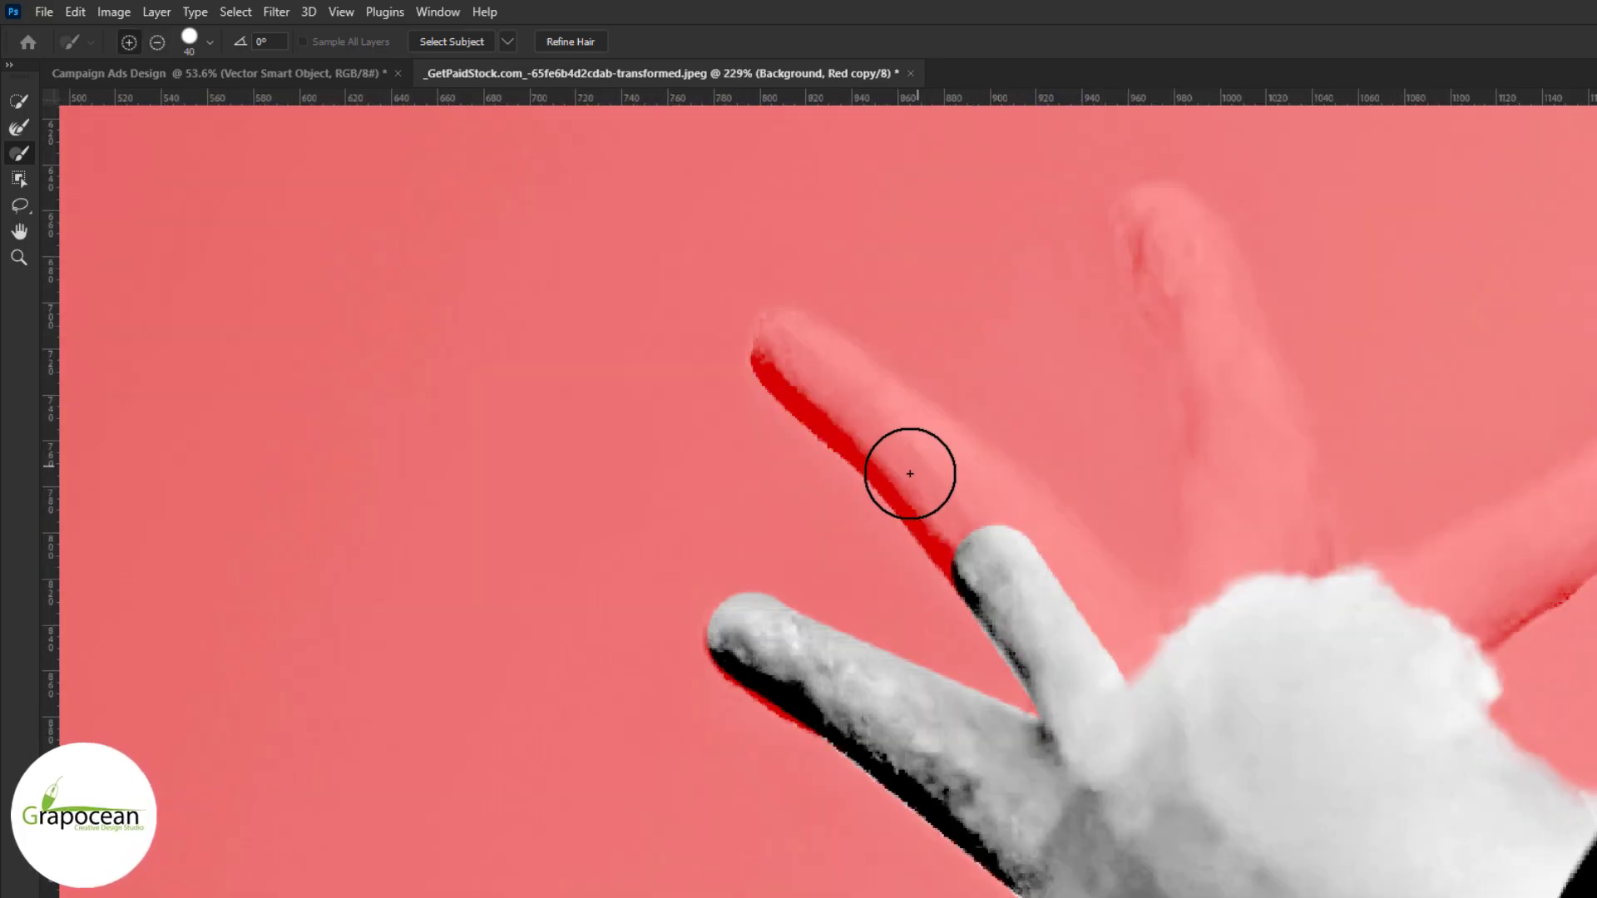
mouse_move(910, 474)
mouse_down()
mouse_move(1098, 634)
mouse_move(1156, 228)
mouse_up()
scroll(1134, 699, left, 3)
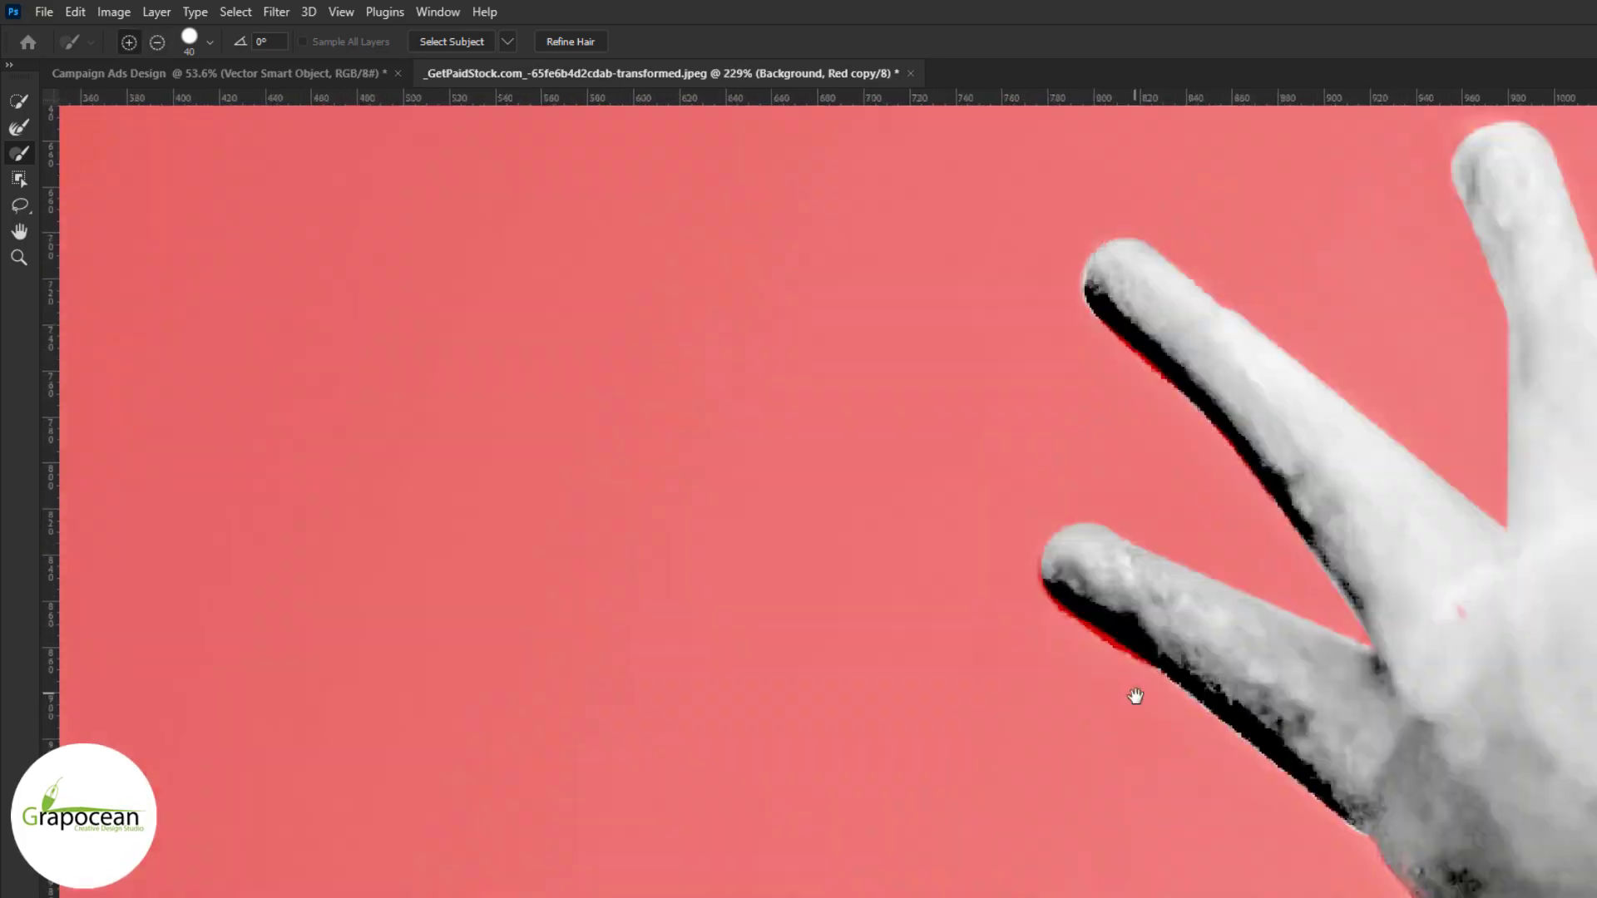
scroll(578, 310, right, 10)
key(ctrl+0)
Refine the hair edges and output the cut-out as a layer mask.
key(r)
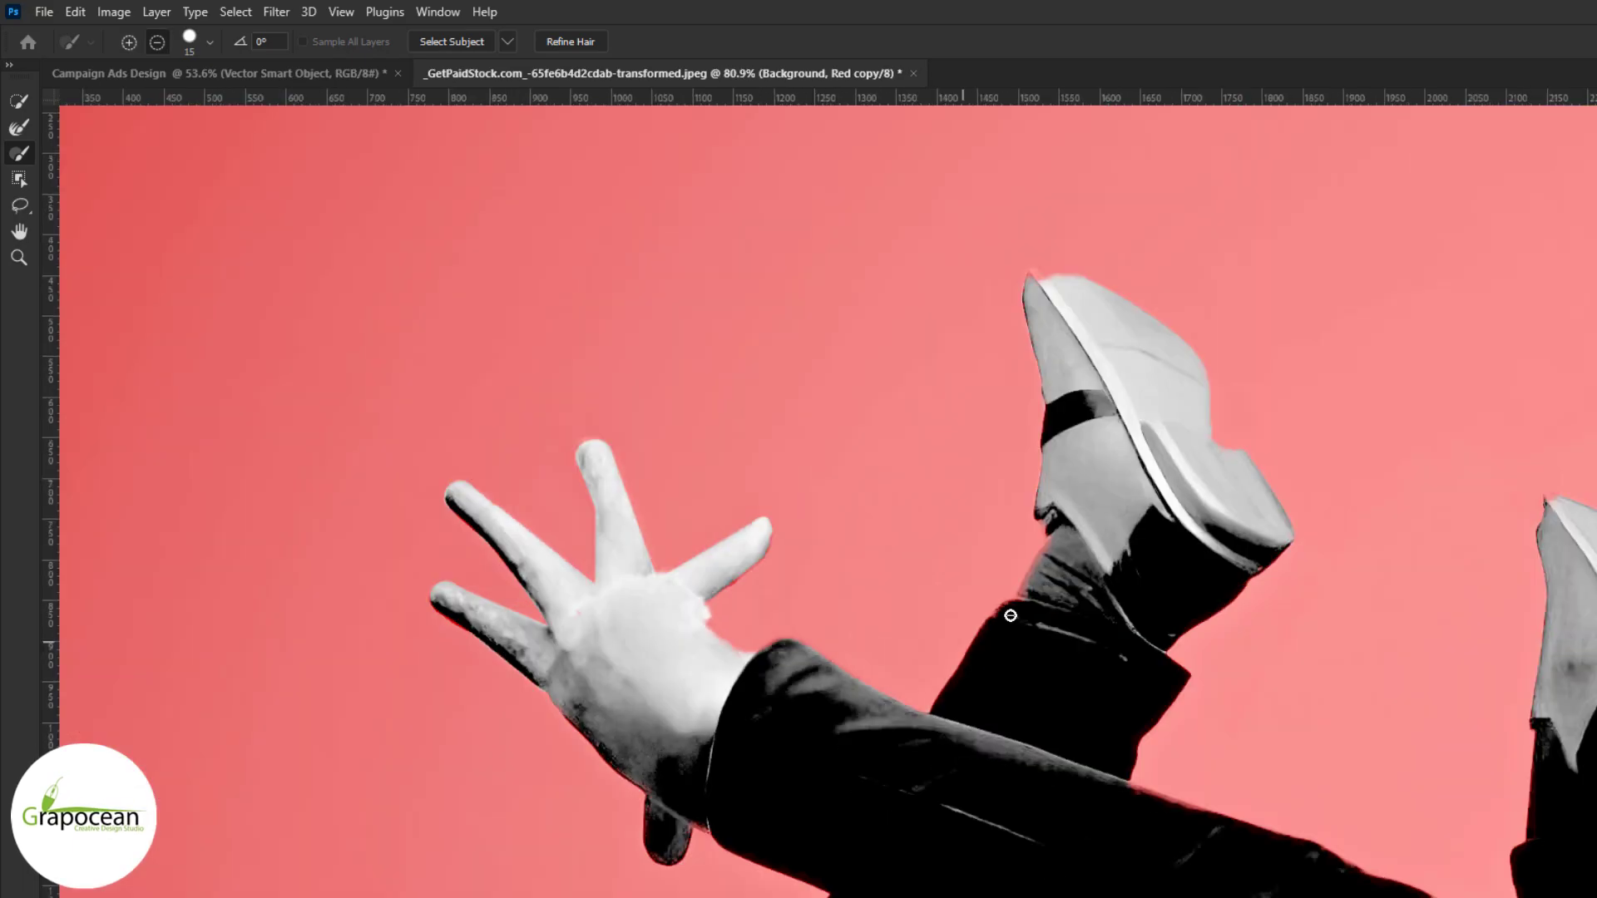
scroll(1339, 683, up, 5)
key(ctrl+0)
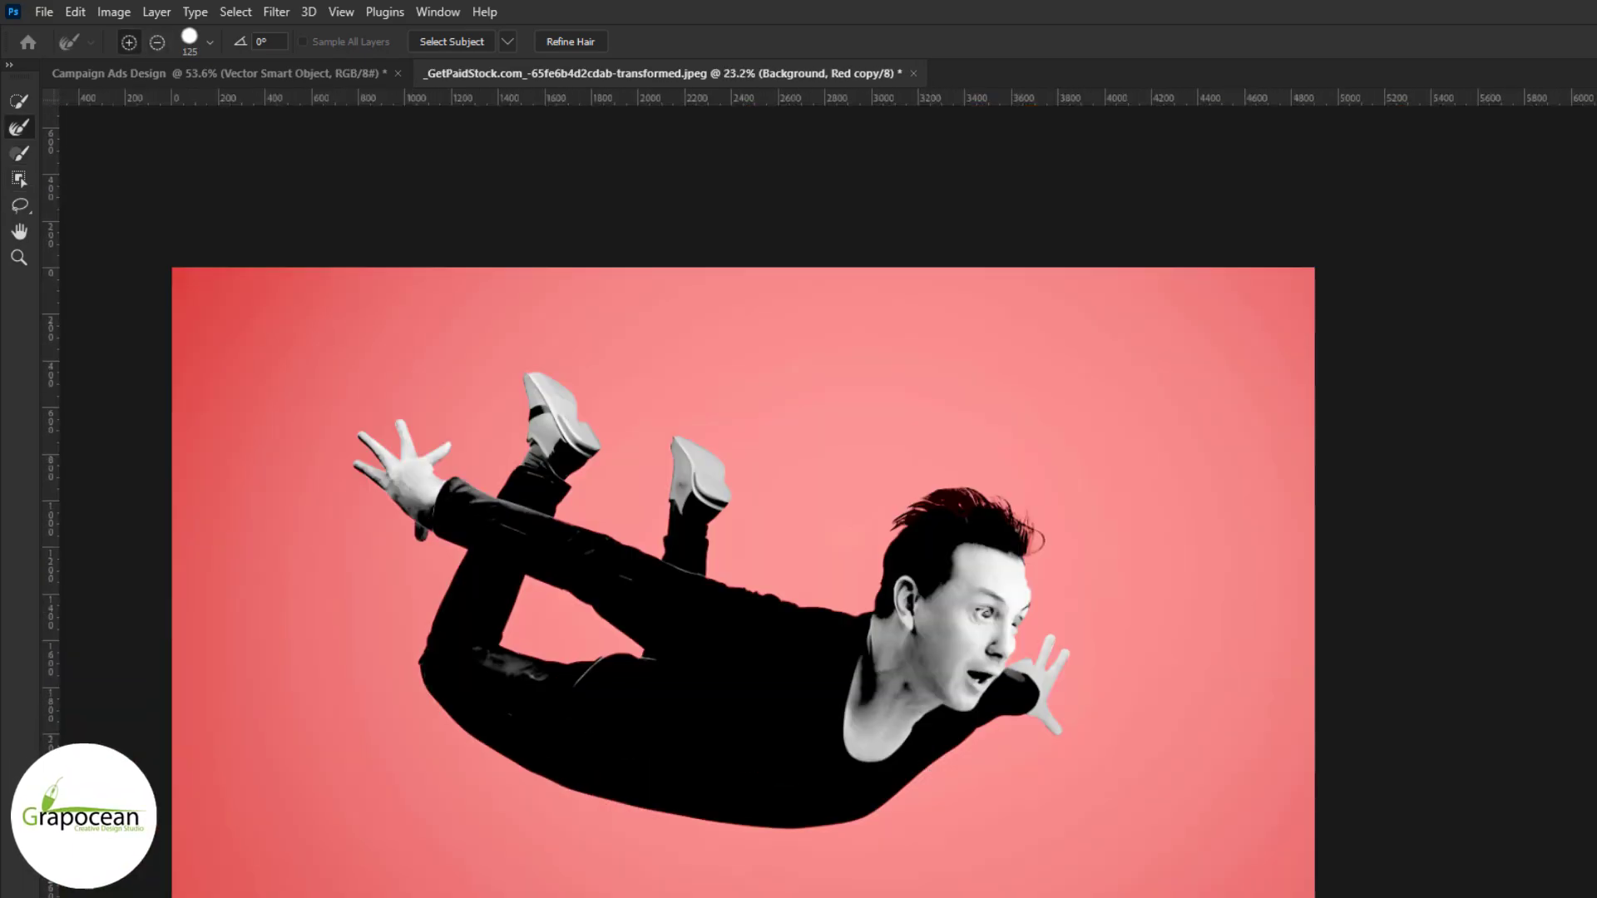
key(Return)
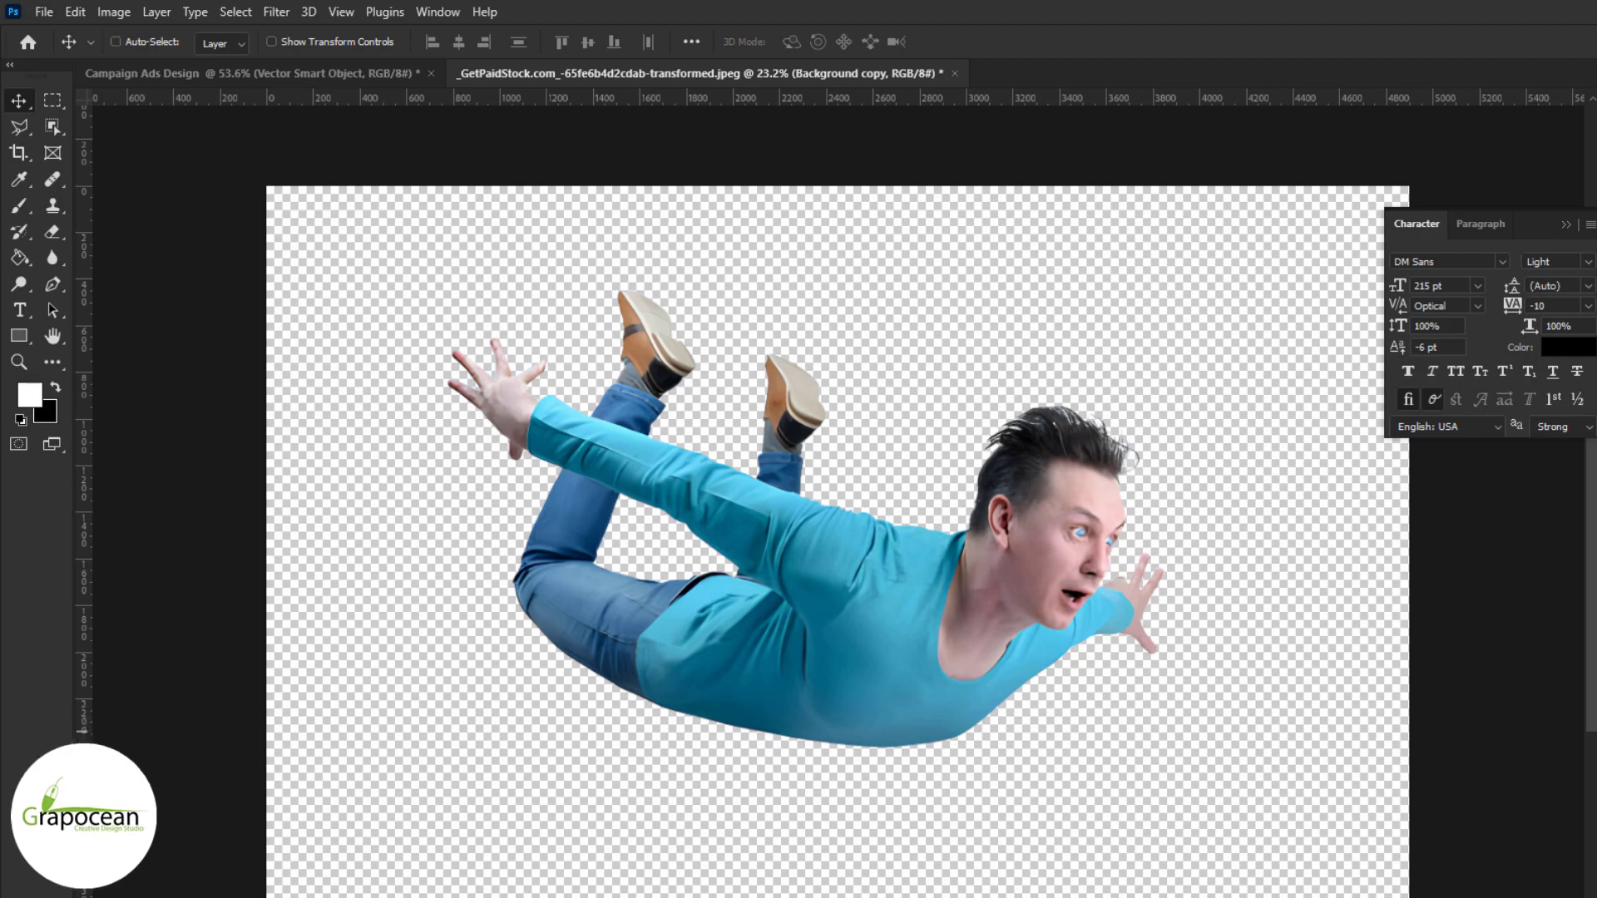
Paste the flying man into the ad and reduce the phone's Outer Glow size.
key(ctrl+t)
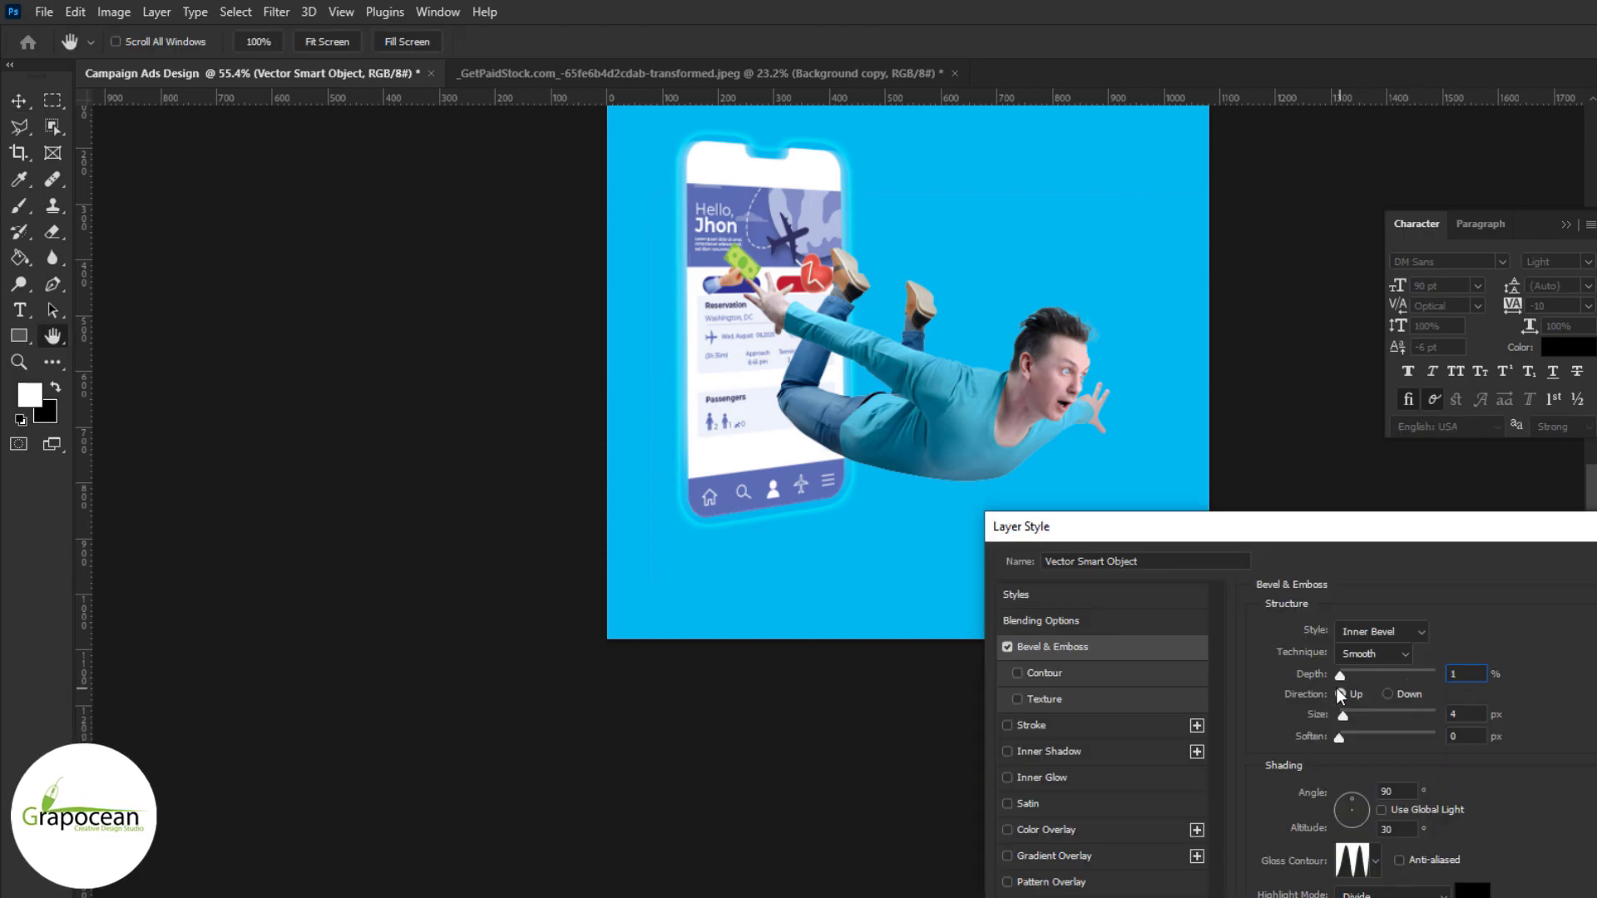
drag(1337, 830, 1343, 833)
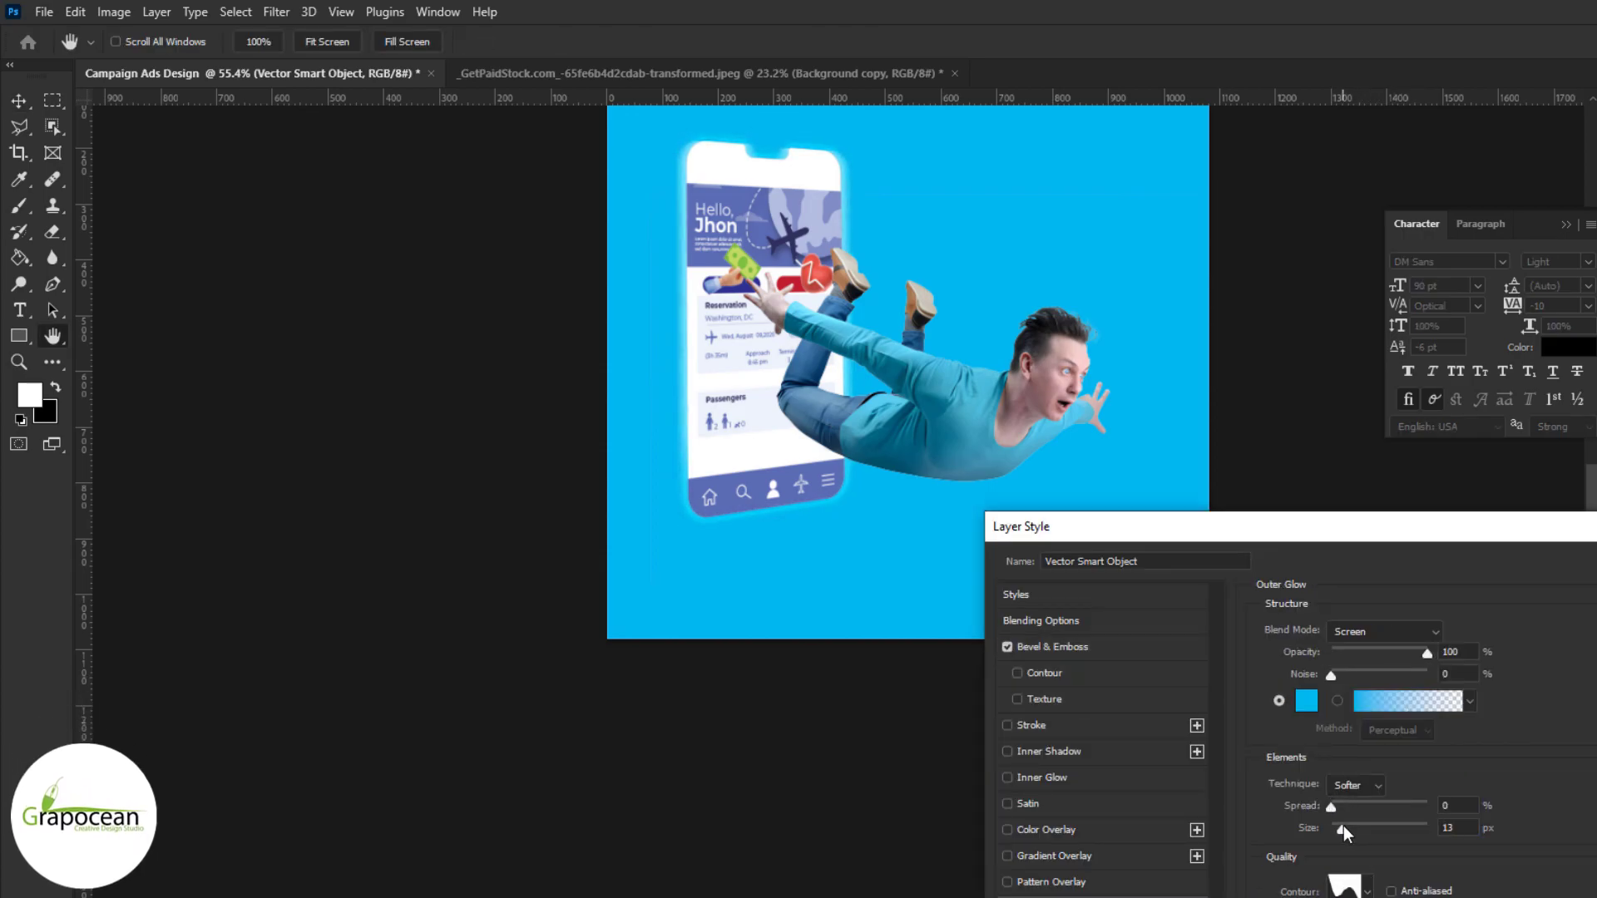
key(Return)
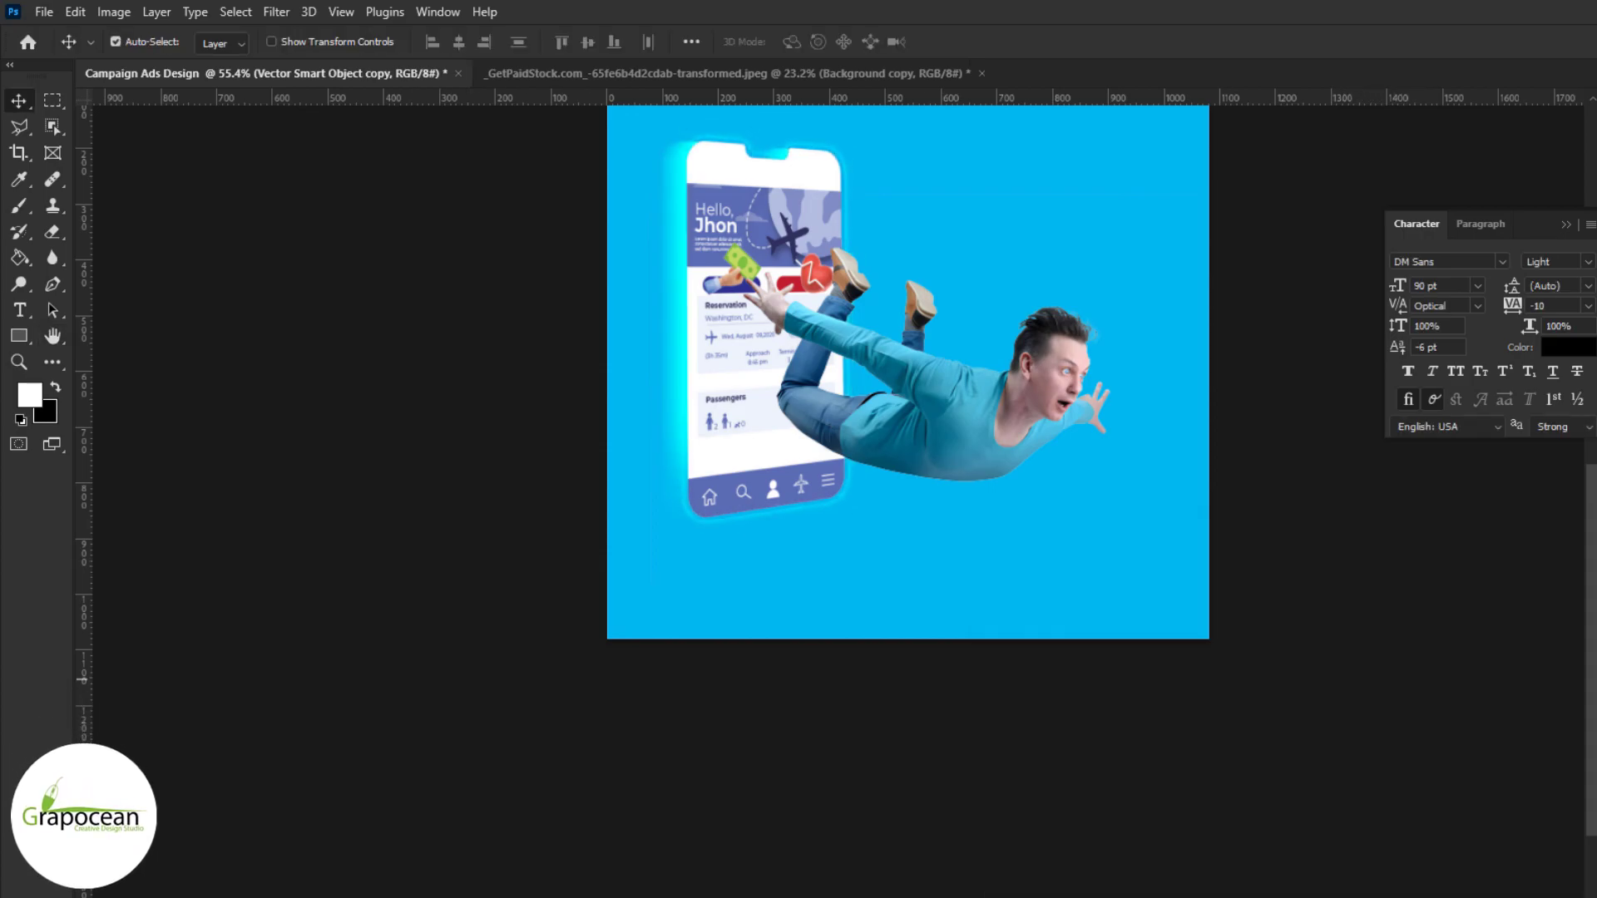
Give the phone copy a light-blue #b2e1f0 Color Overlay and begin scaling it.
click(778, 166)
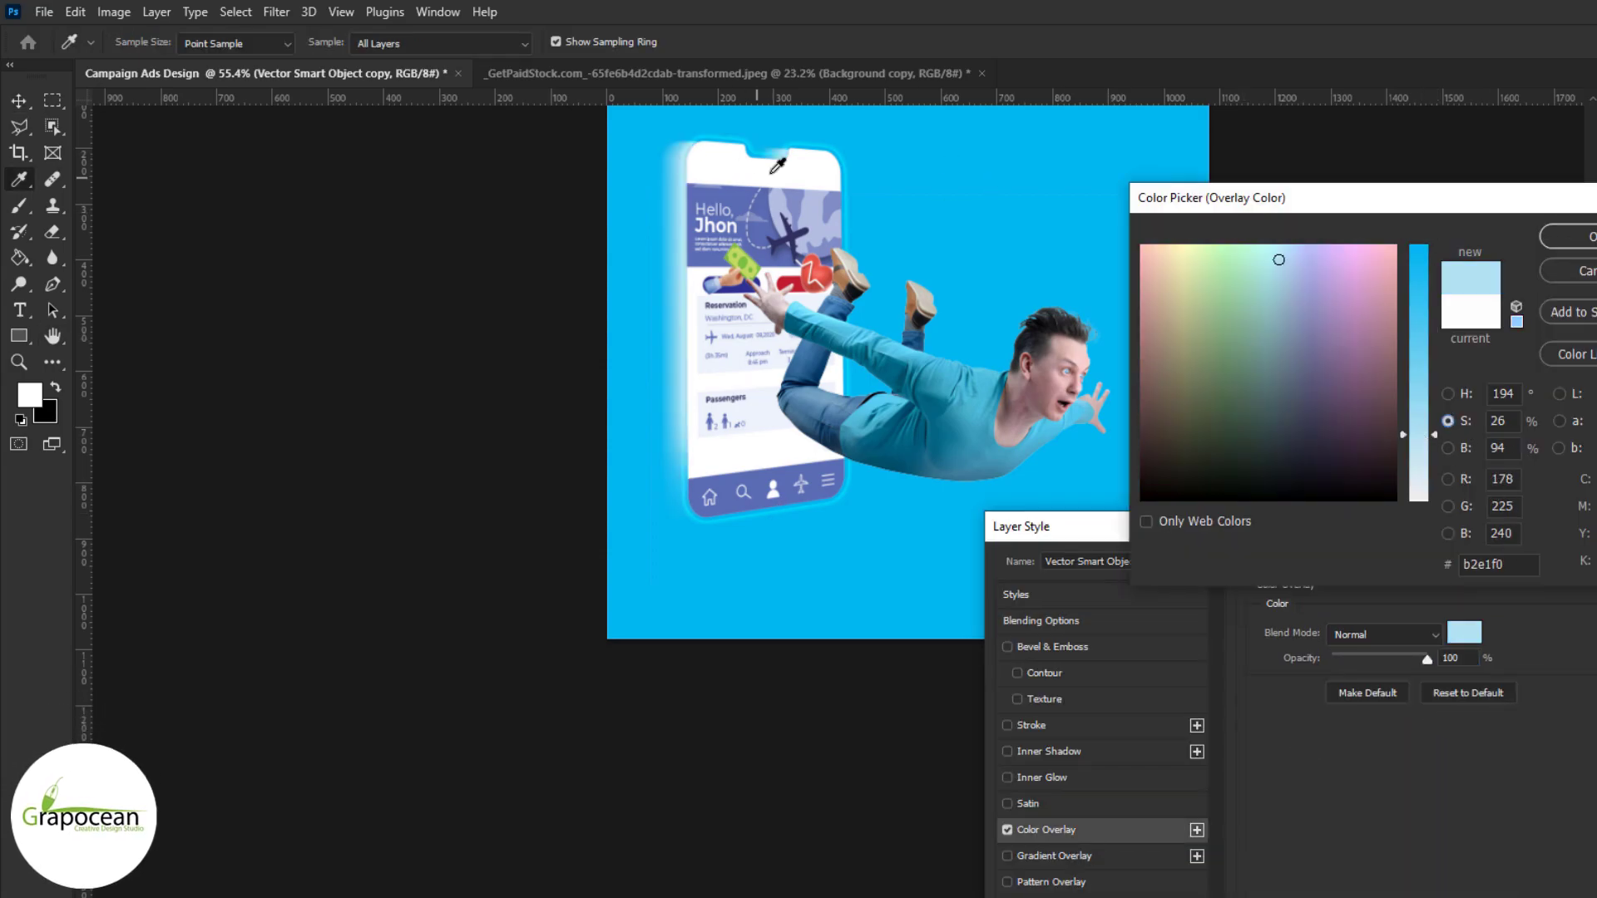
key(Return)
key(Return)
scroll(1139, 208, down, 2)
key(ctrl+t)
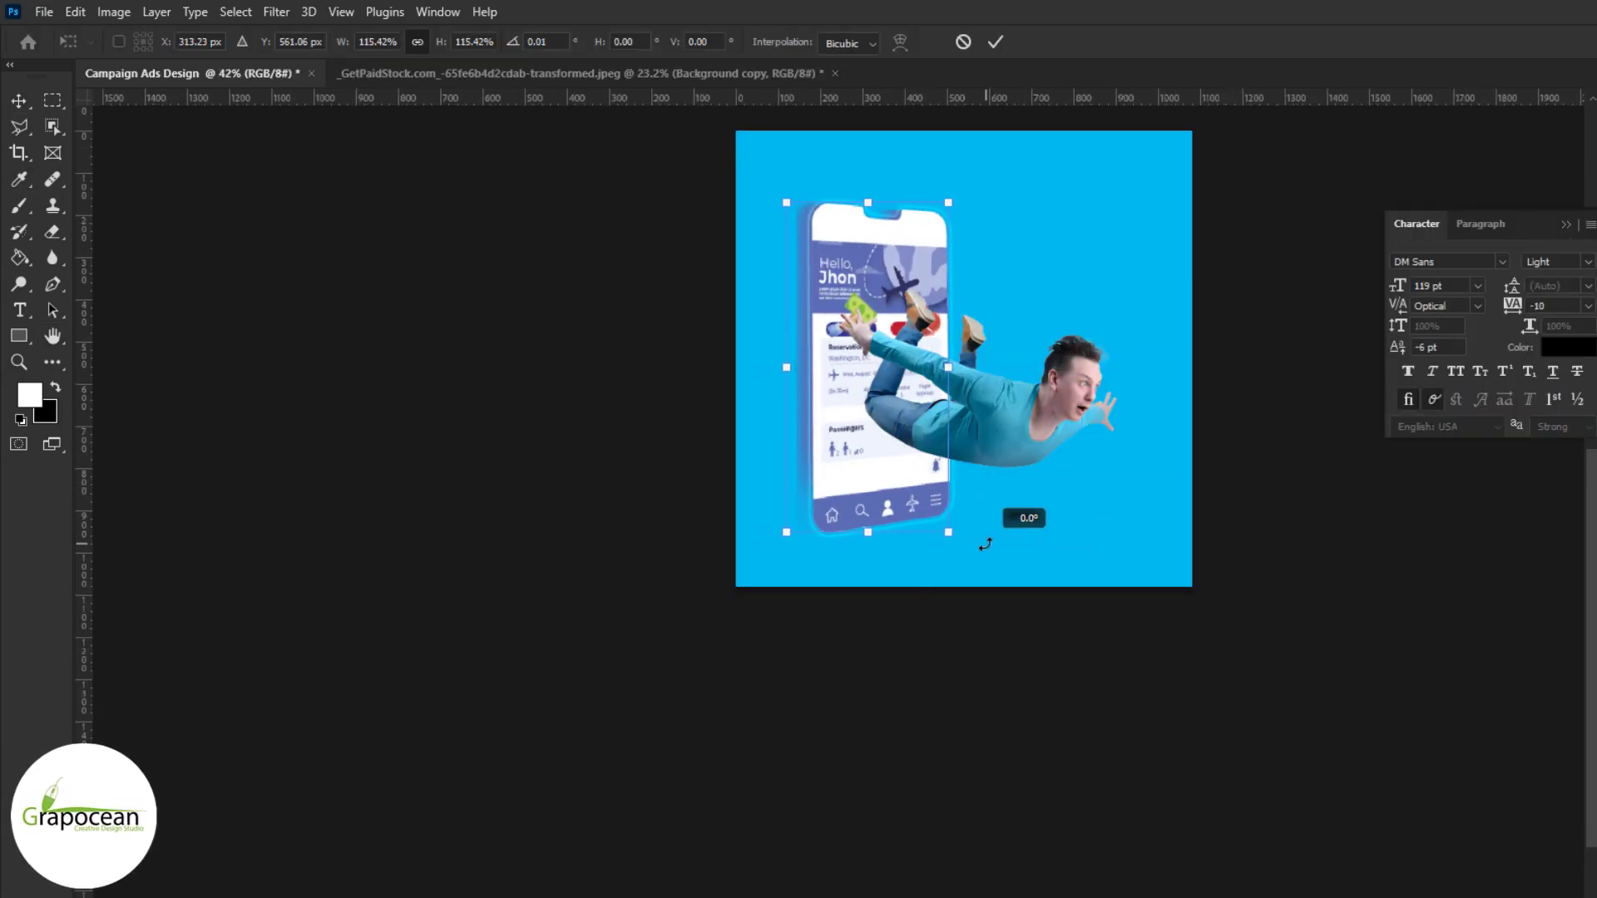
scroll(1050, 690, up, 3)
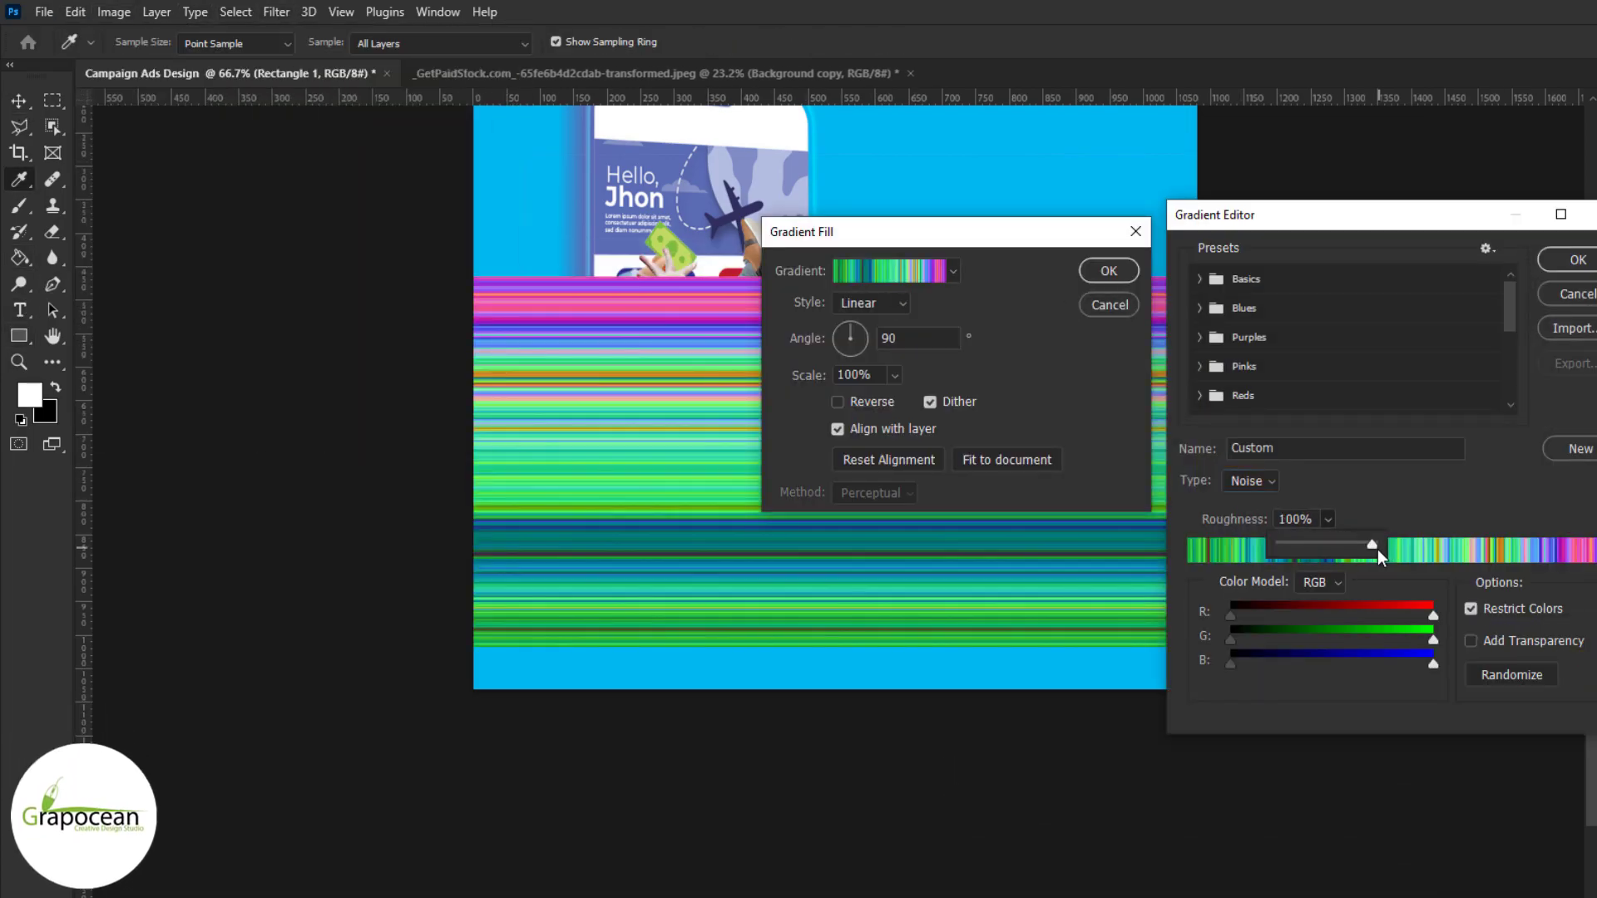
Enable Add Transparency on the noise gradient fill for the streaks.
click(1485, 640)
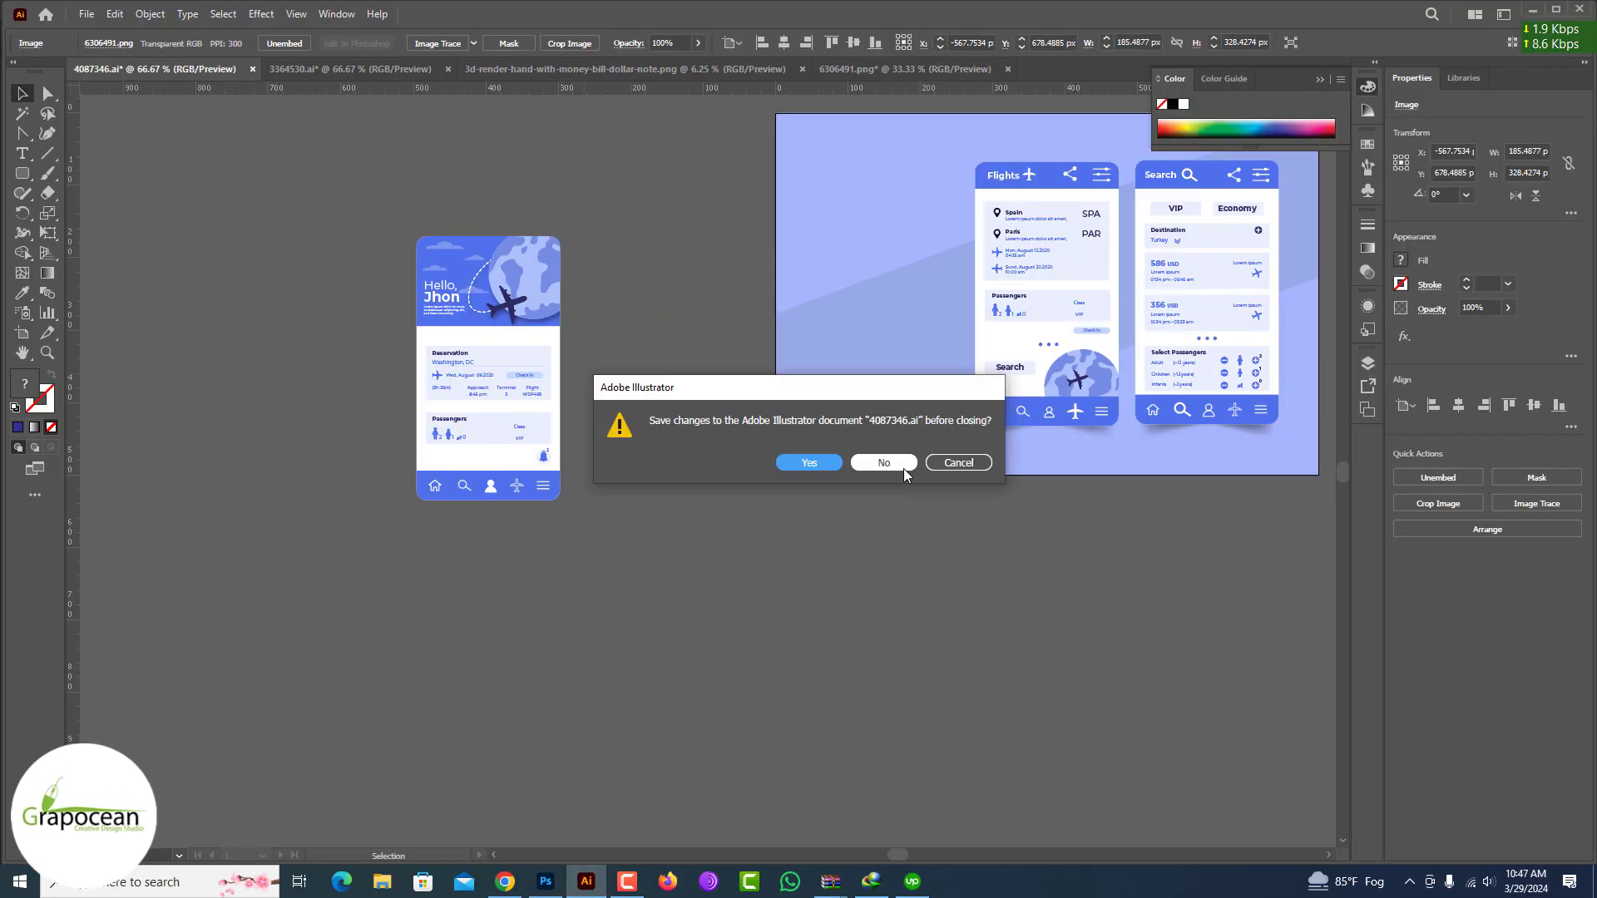
Close 4087346.ai in Illustrator without saving.
click(884, 463)
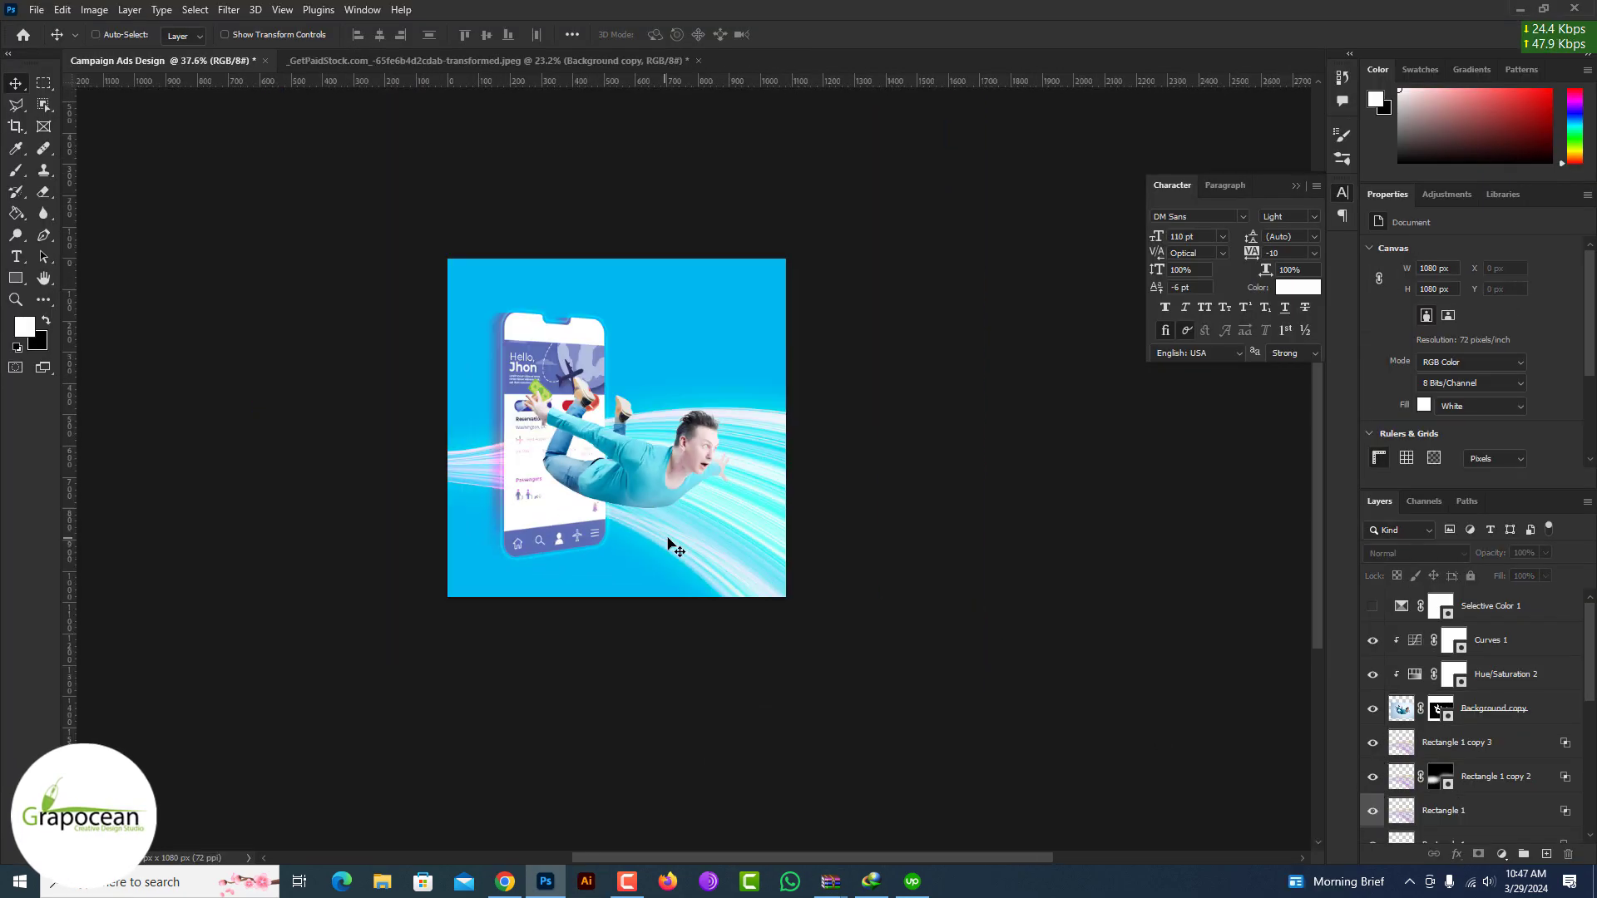
Invert the Curves 1 mask and paint white over the flying man's head.
key(ctrl+i)
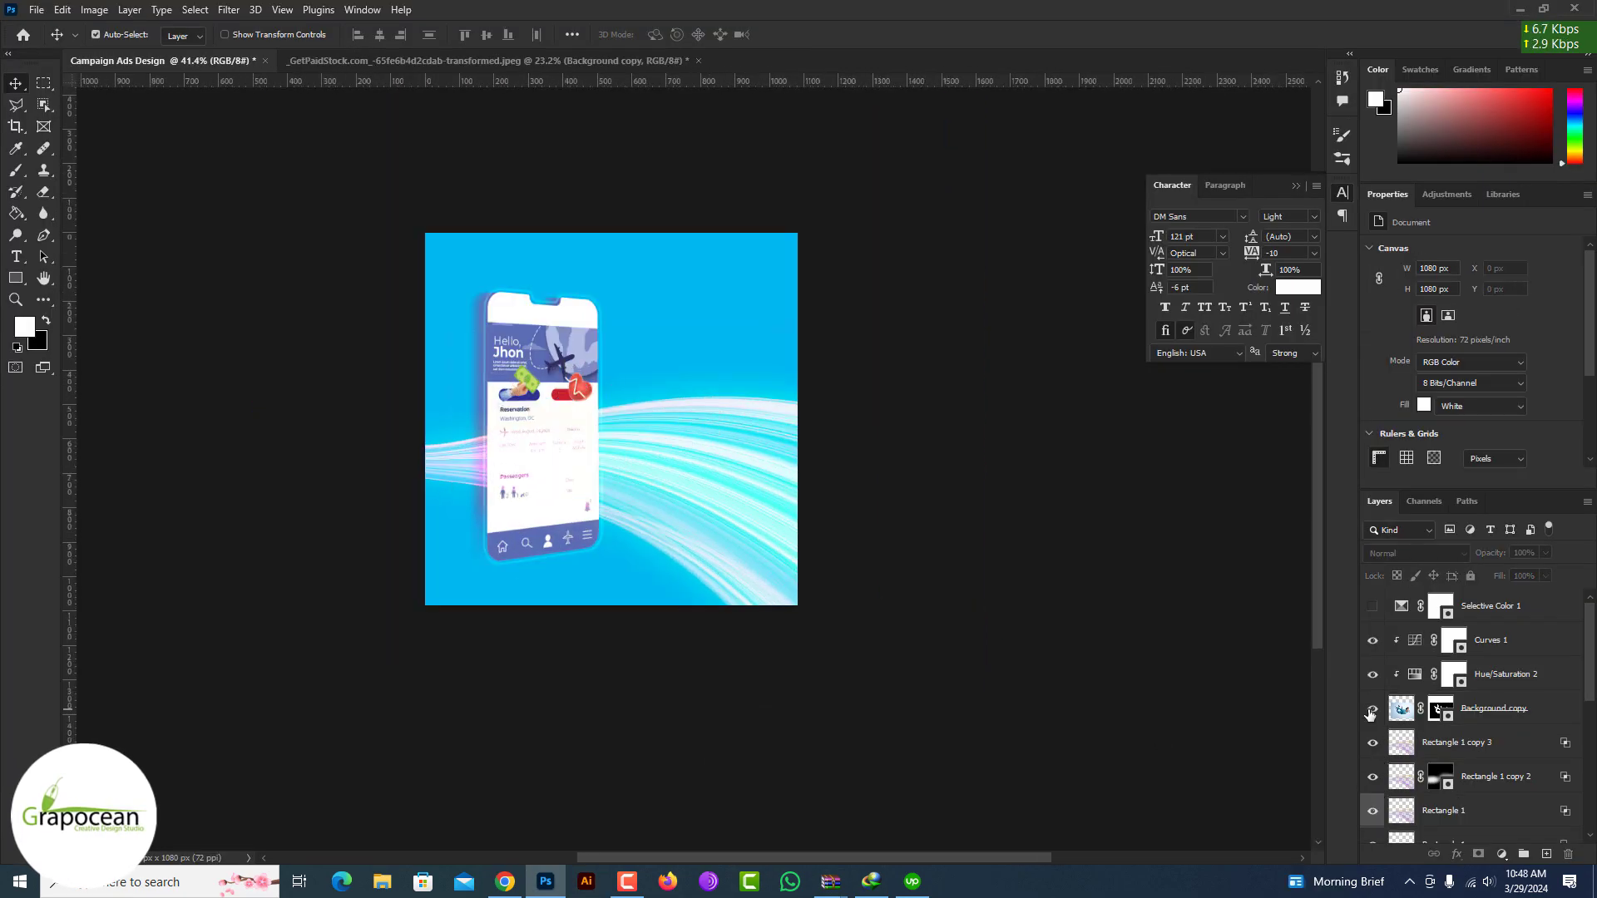
key(b)
scroll(748, 339, up, 5)
scroll(641, 308, up, 2)
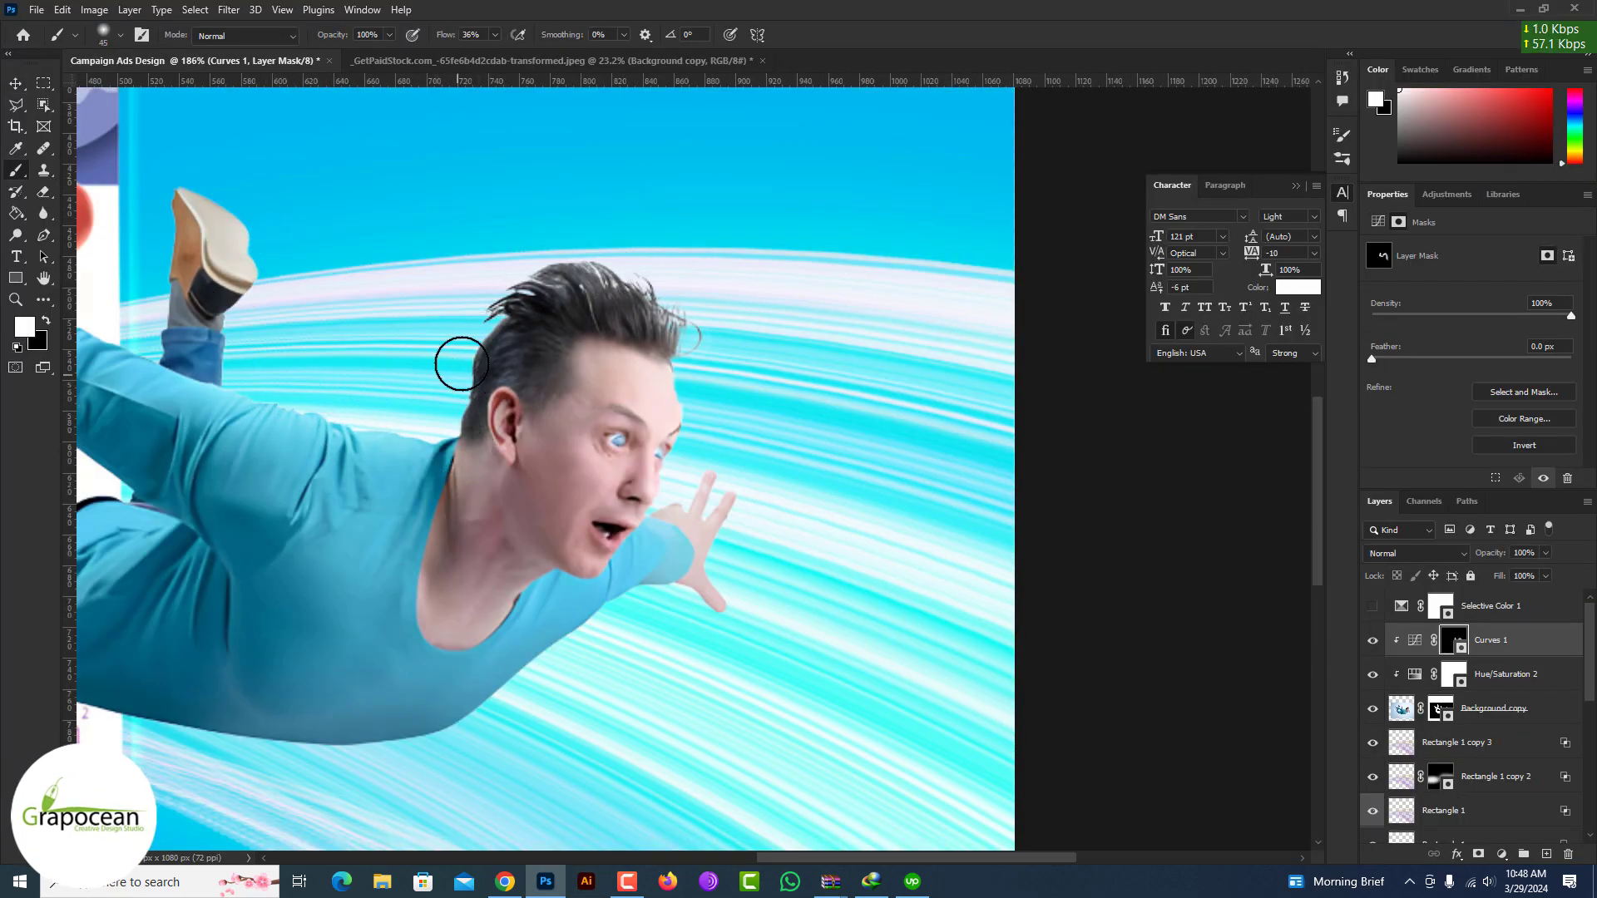
scroll(461, 364, down, 3)
drag(1048, 628, 222, 421)
scroll(583, 499, down, 2)
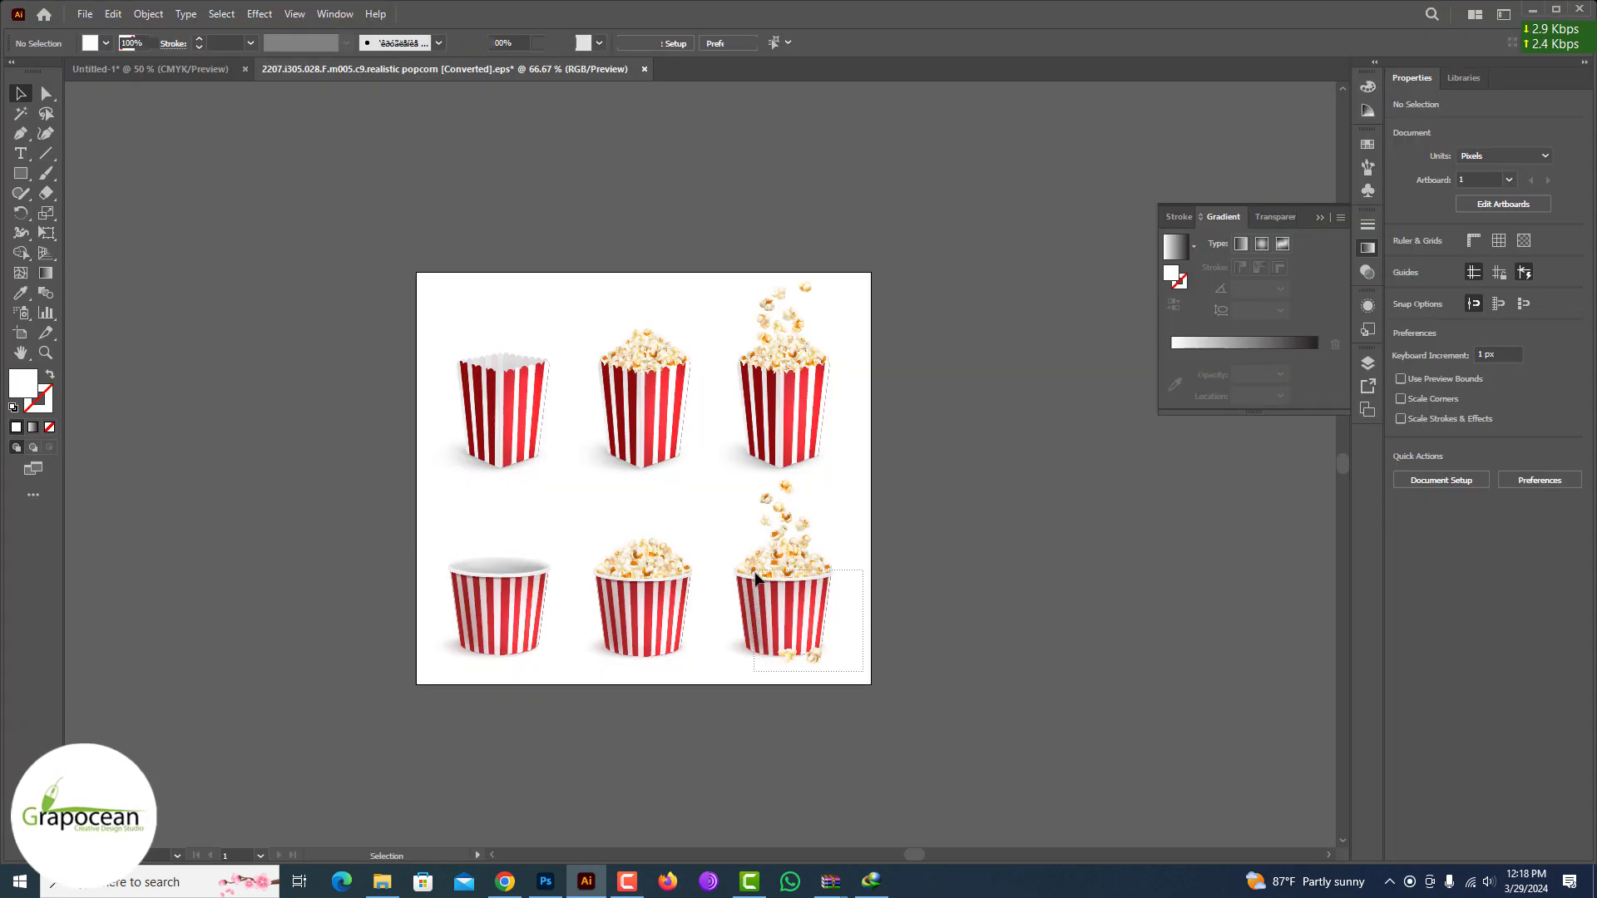
Move the overflowing popcorn bucket off the artboard and select its group.
drag(1001, 489, 1002, 489)
click(1109, 589)
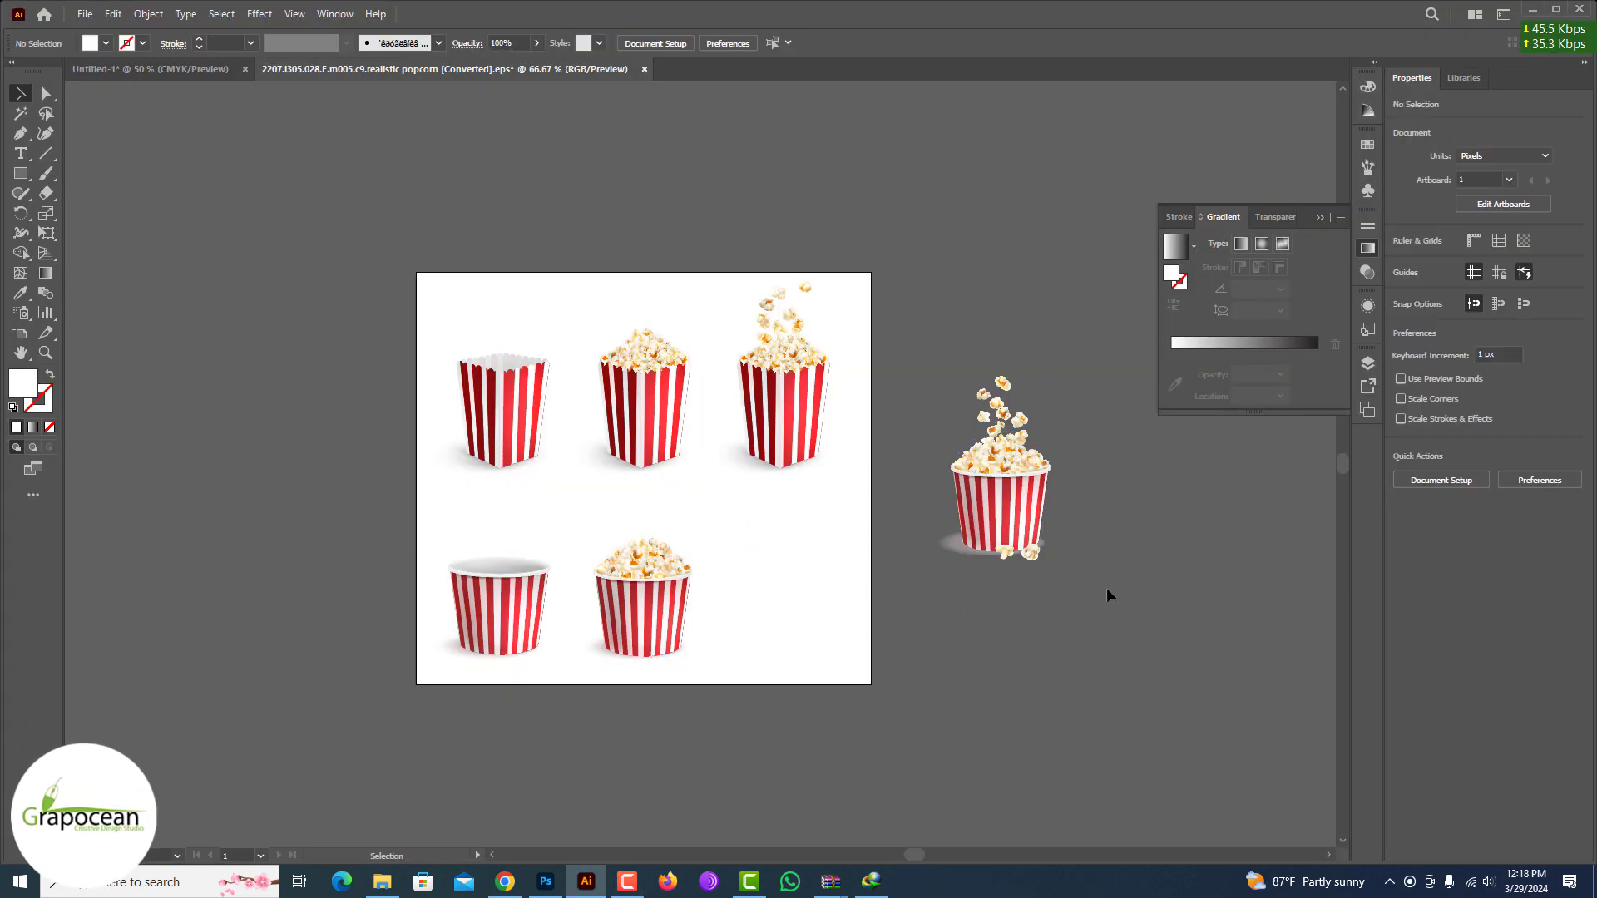
scroll(952, 542, up, 3)
click(952, 543)
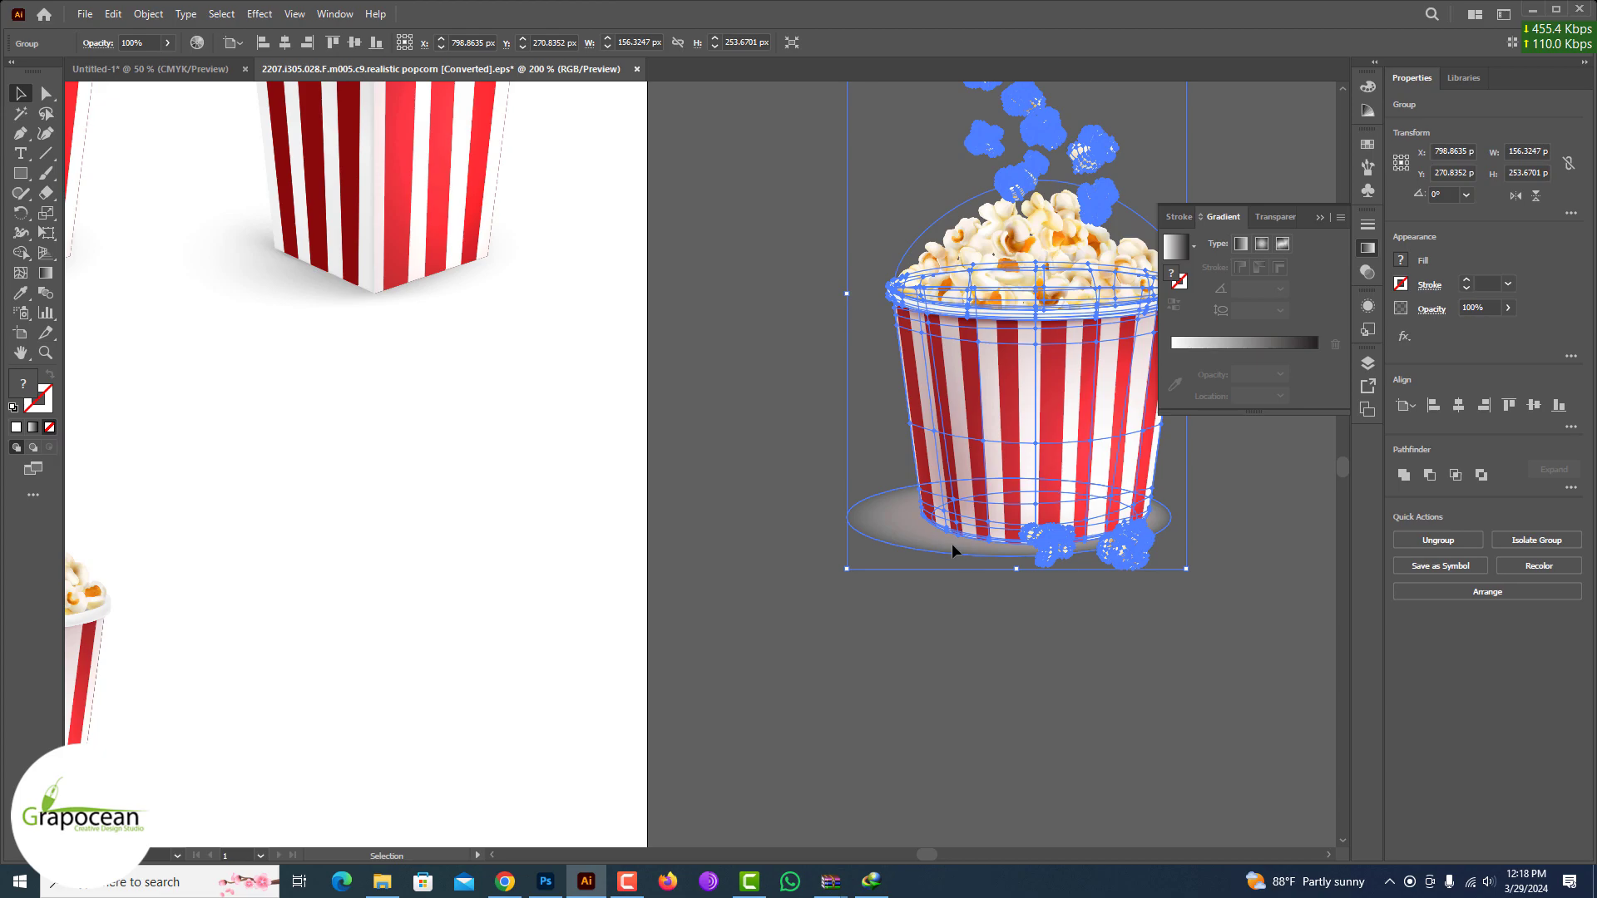
right_click(952, 542)
click(929, 535)
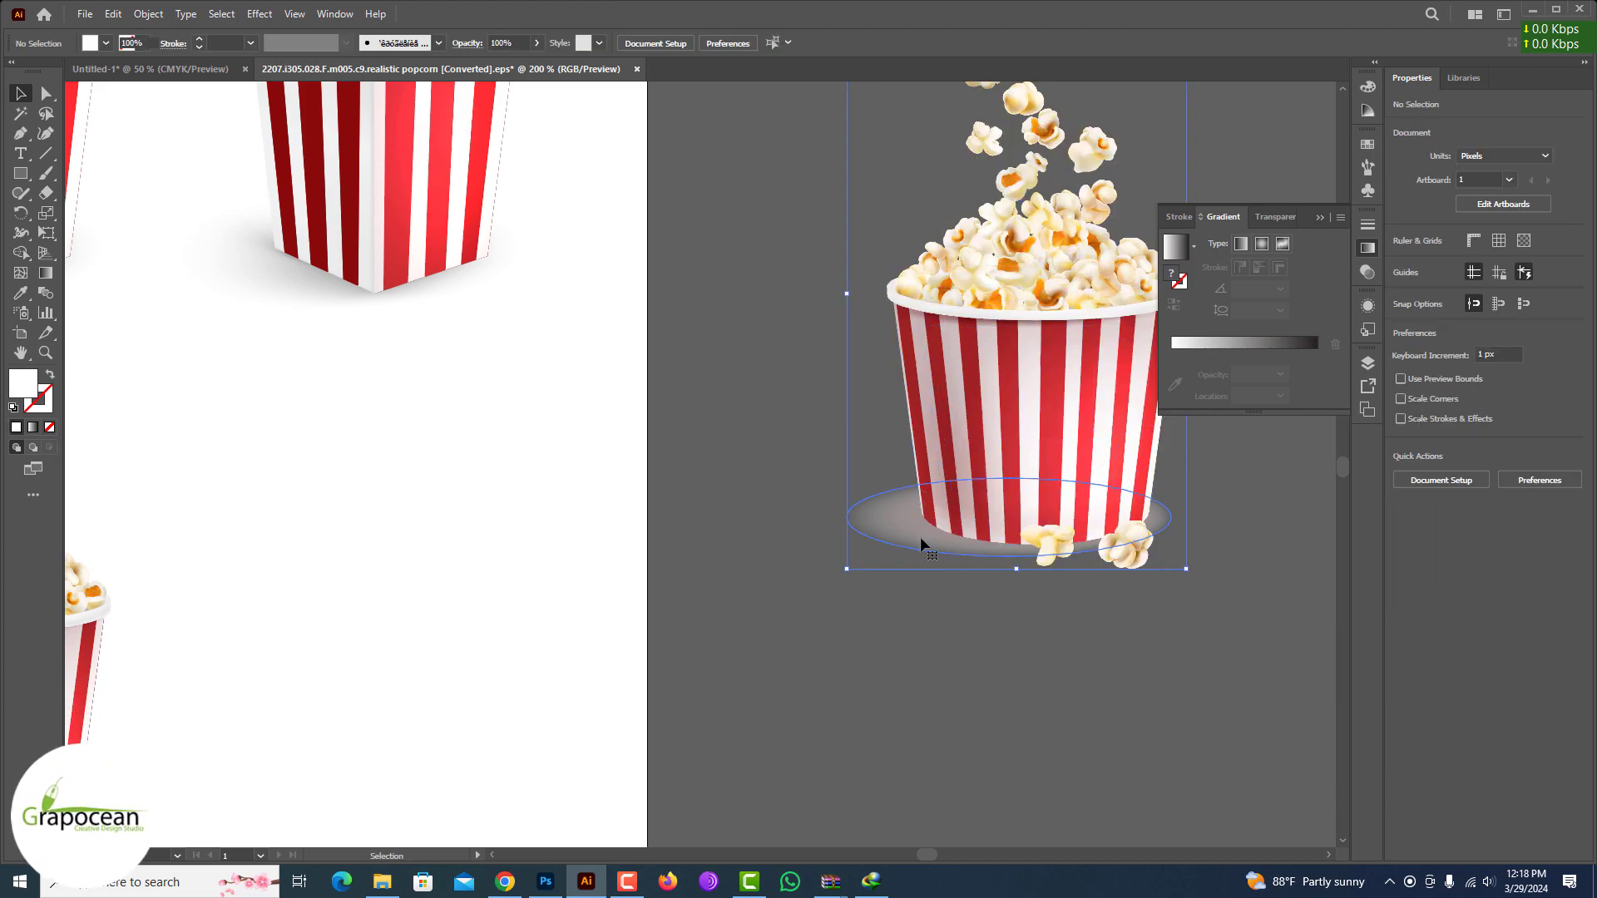
Delete the oval shadow beneath the bucket inside its group.
double_click(920, 536)
double_click(916, 531)
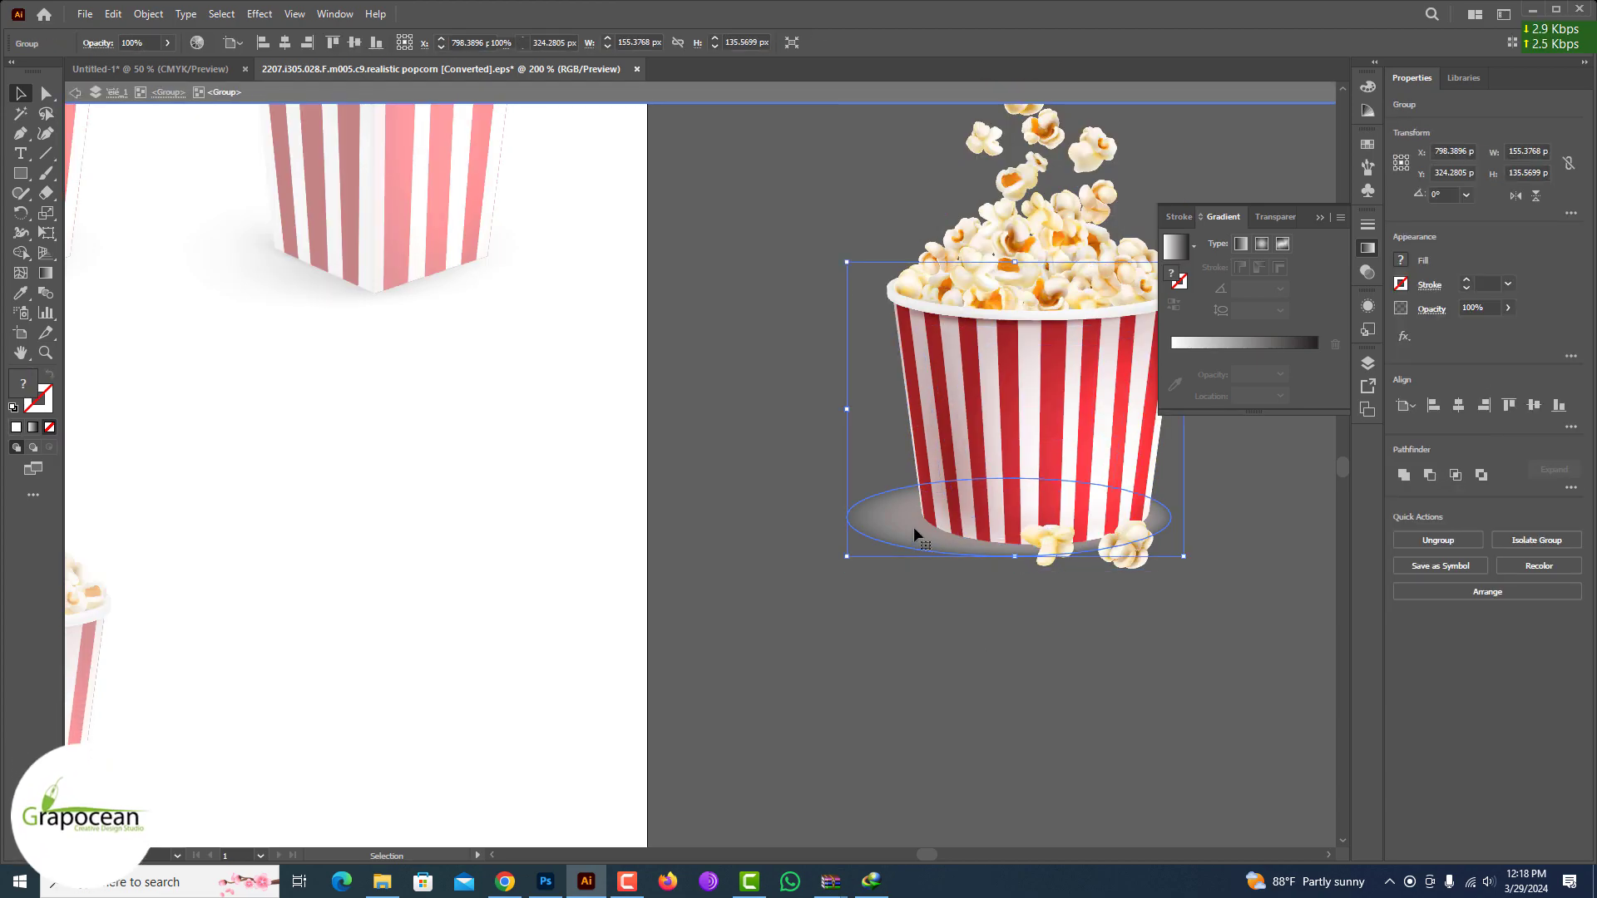
key(Delete)
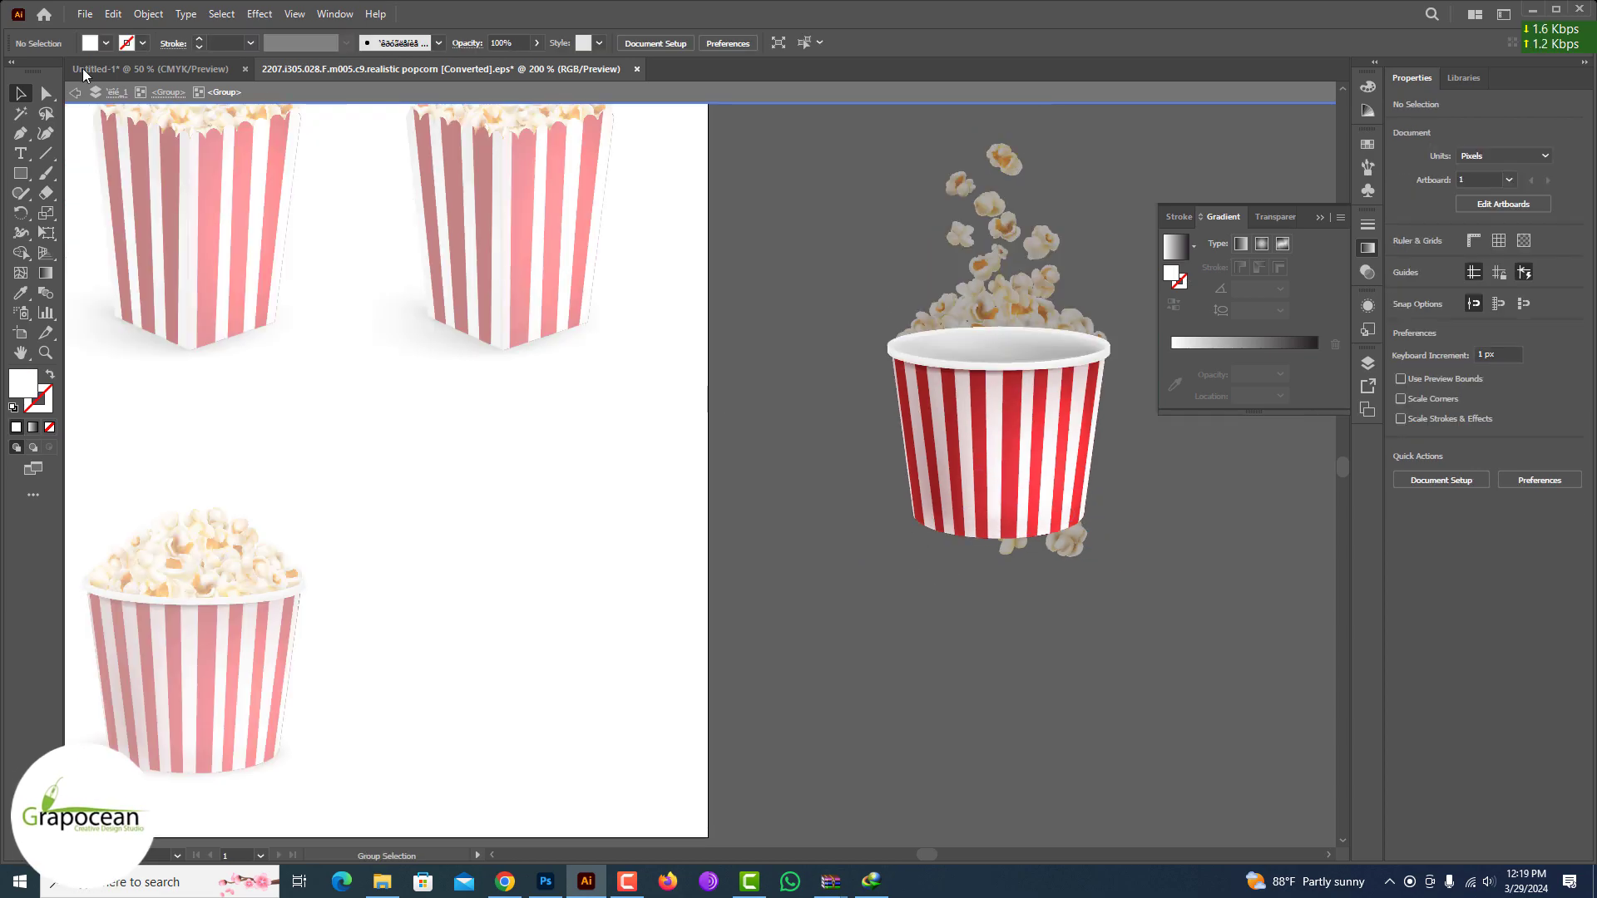
key(ctrl+1)
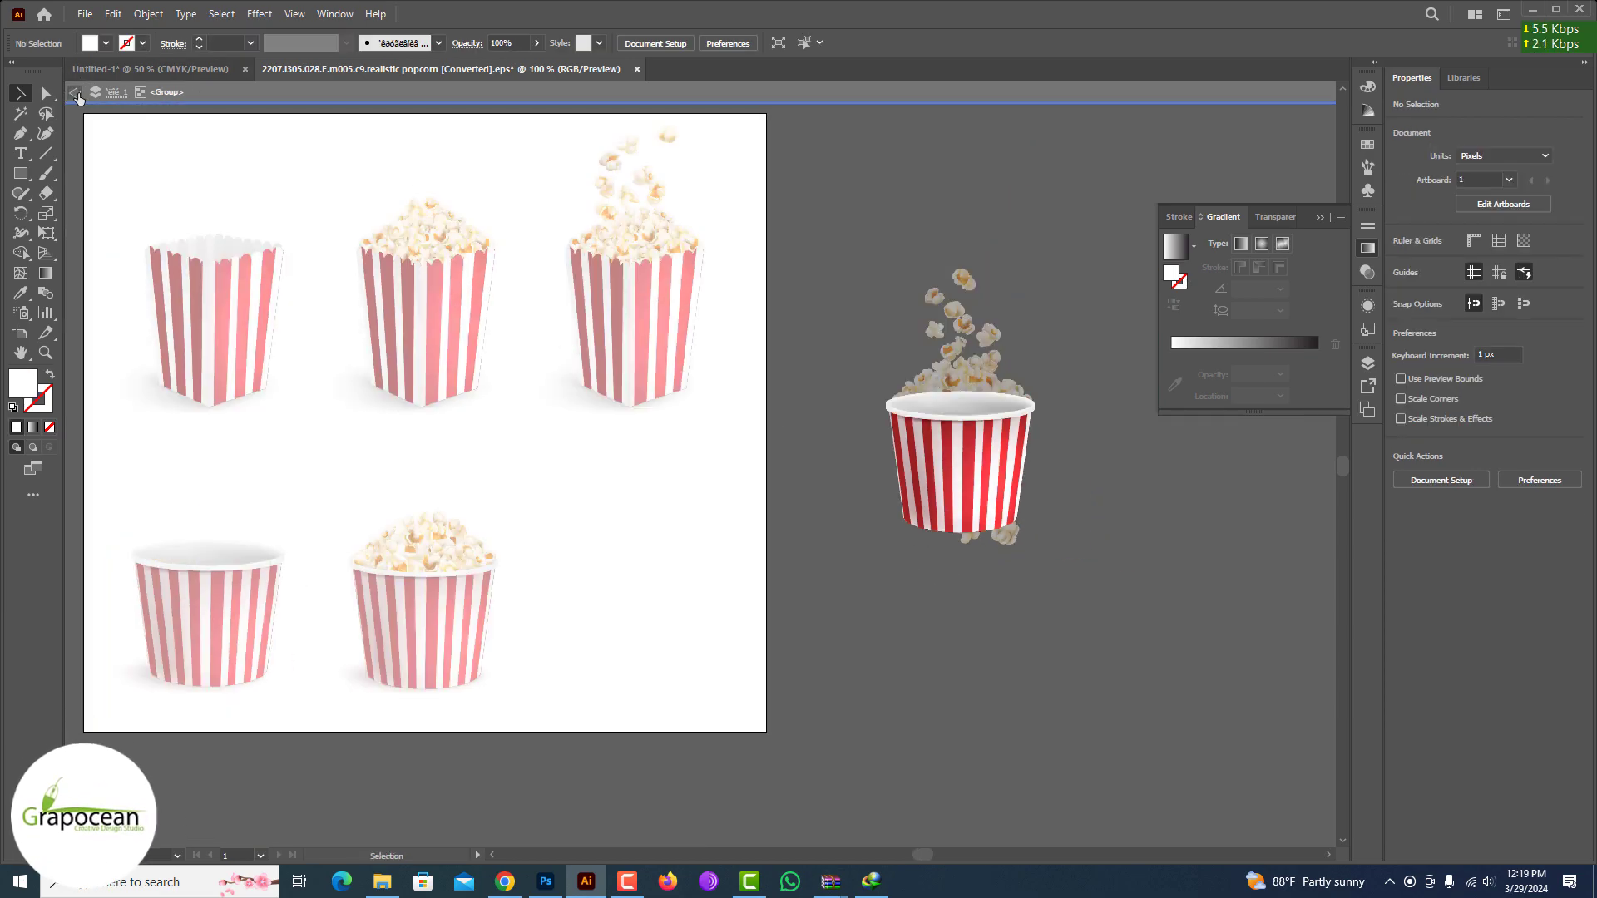
Exit isolation mode and drag the whole bucket group into the Photoshop ad.
click(75, 93)
drag(1057, 553, 861, 265)
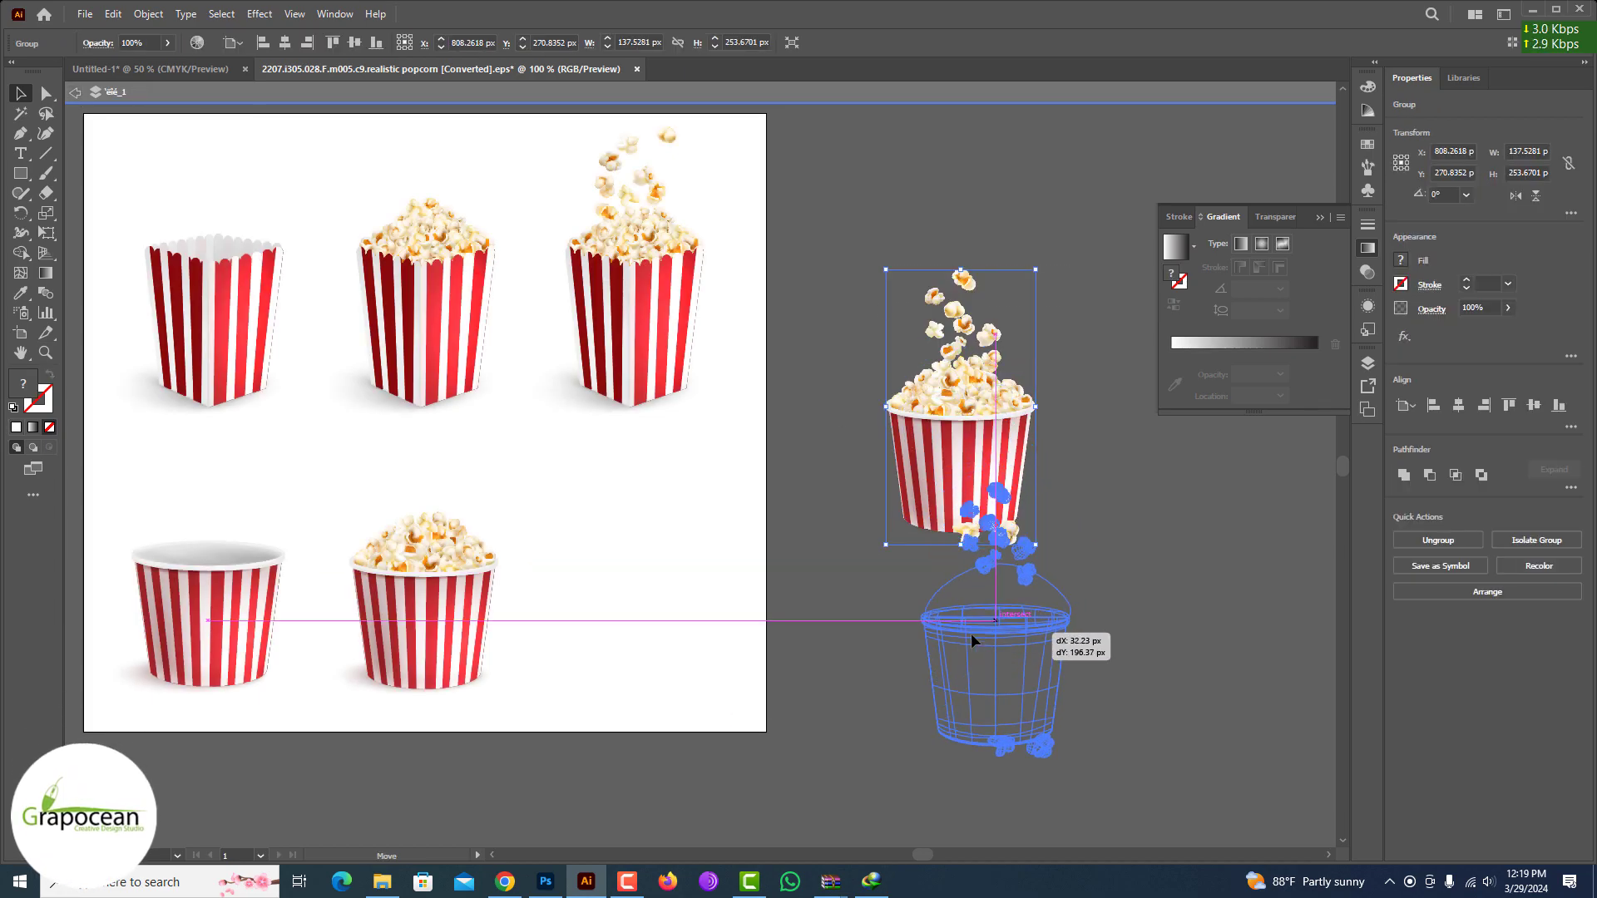
mouse_move(1042, 574)
mouse_down()
mouse_move(920, 658)
mouse_move(741, 709)
mouse_up()
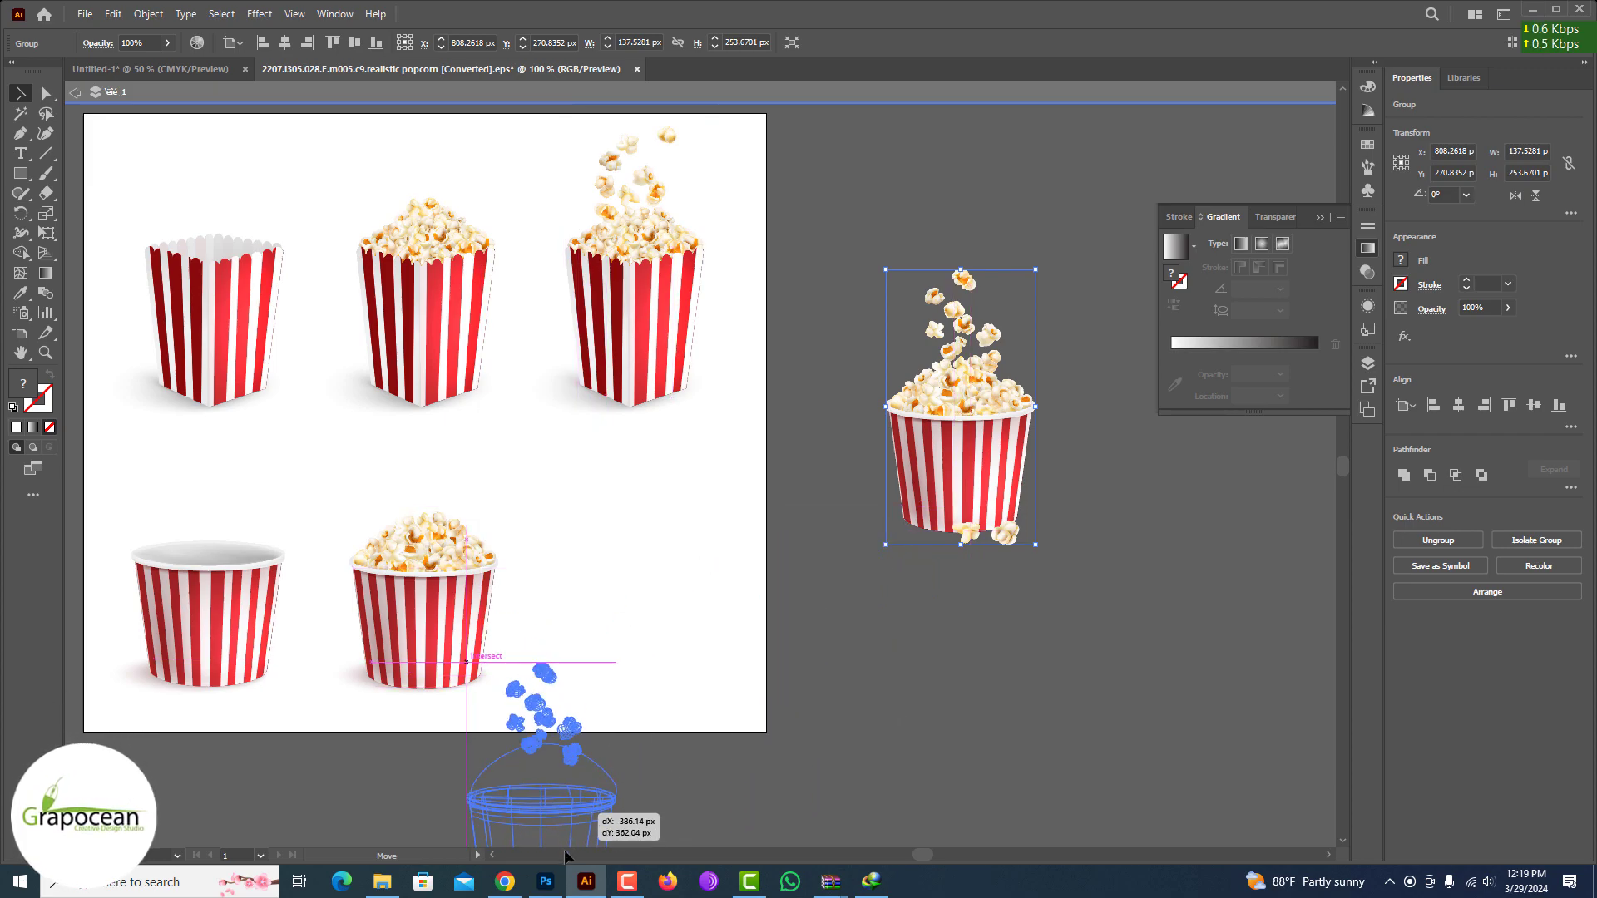
drag(580, 766, 545, 882)
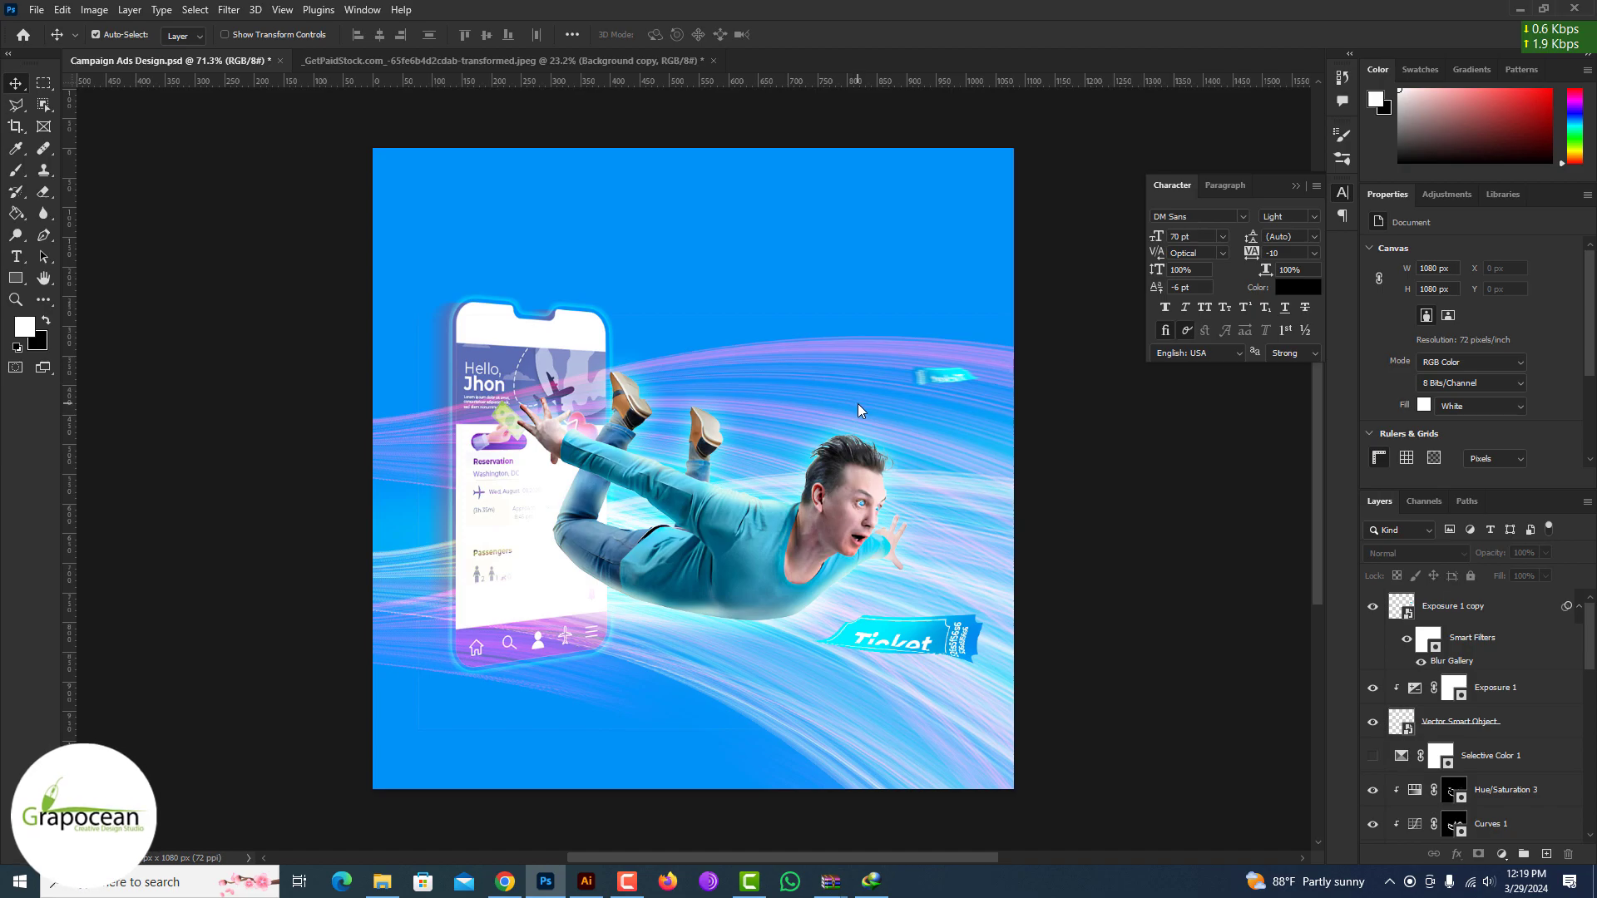
Place the popcorn bucket as a smart object at about 60%, rotated −34°, left above the man.
drag(857, 402, 857, 402)
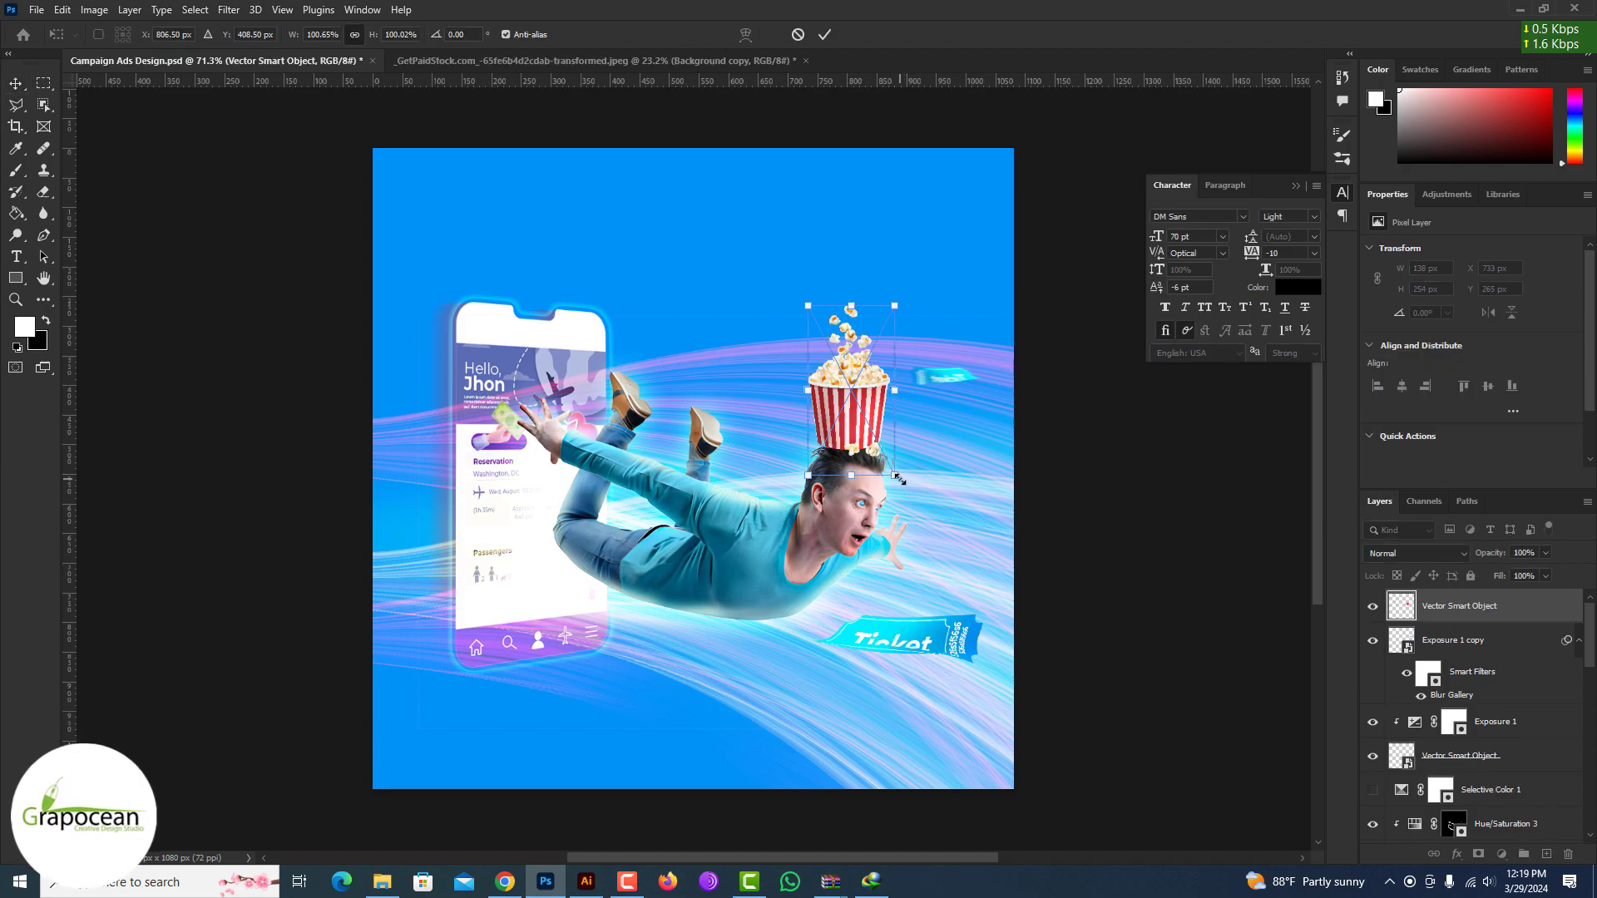
drag(889, 468, 876, 442)
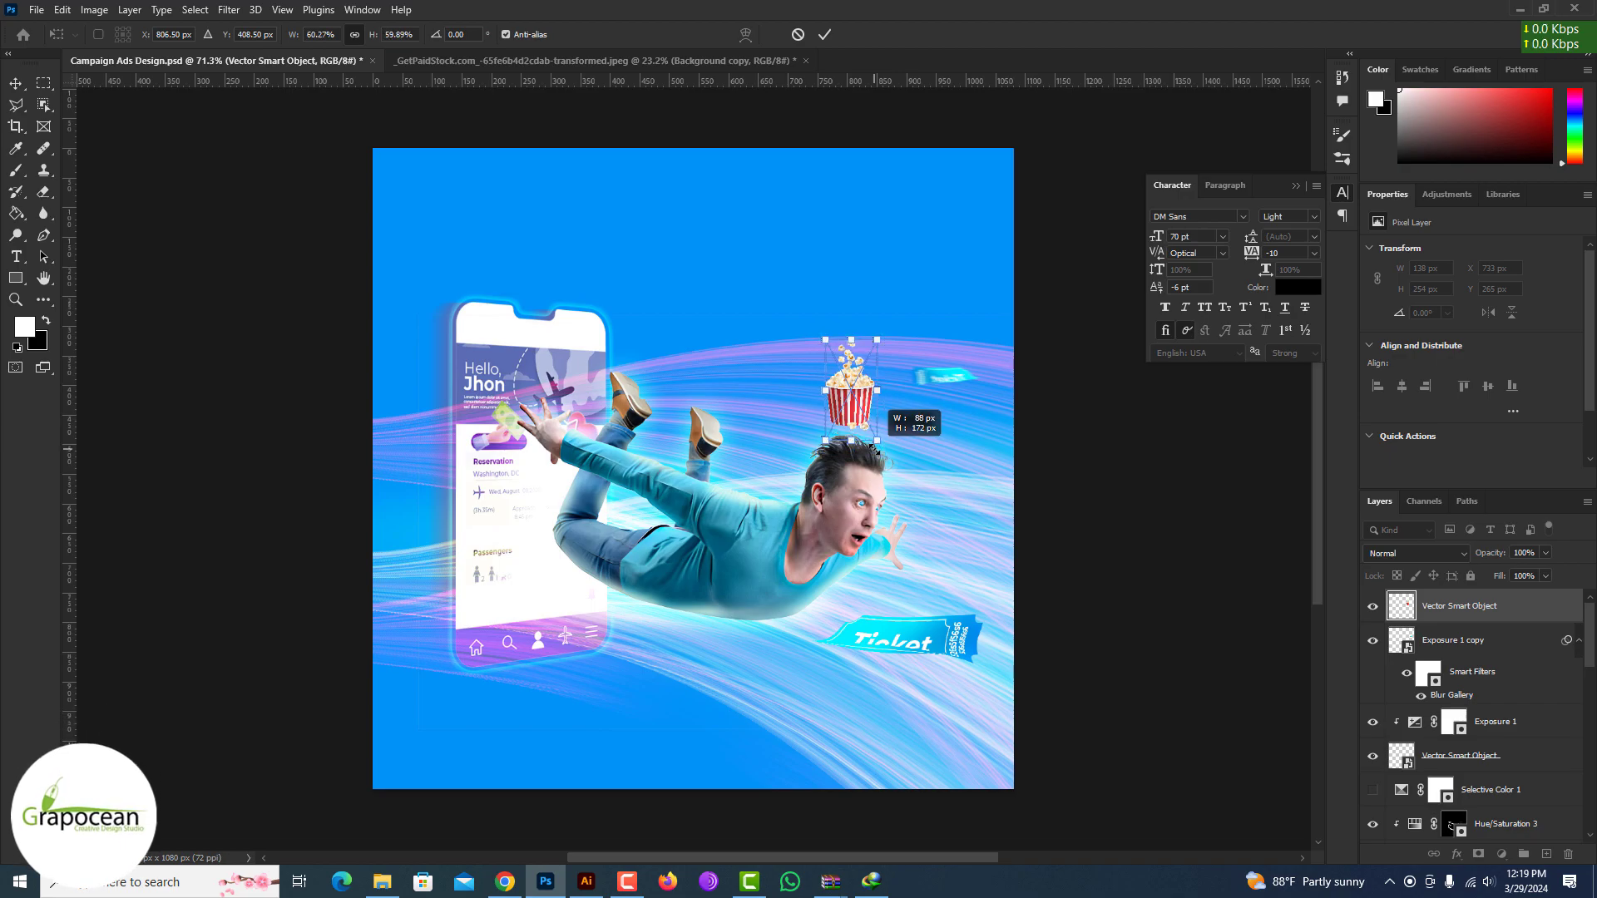
drag(951, 507, 1034, 438)
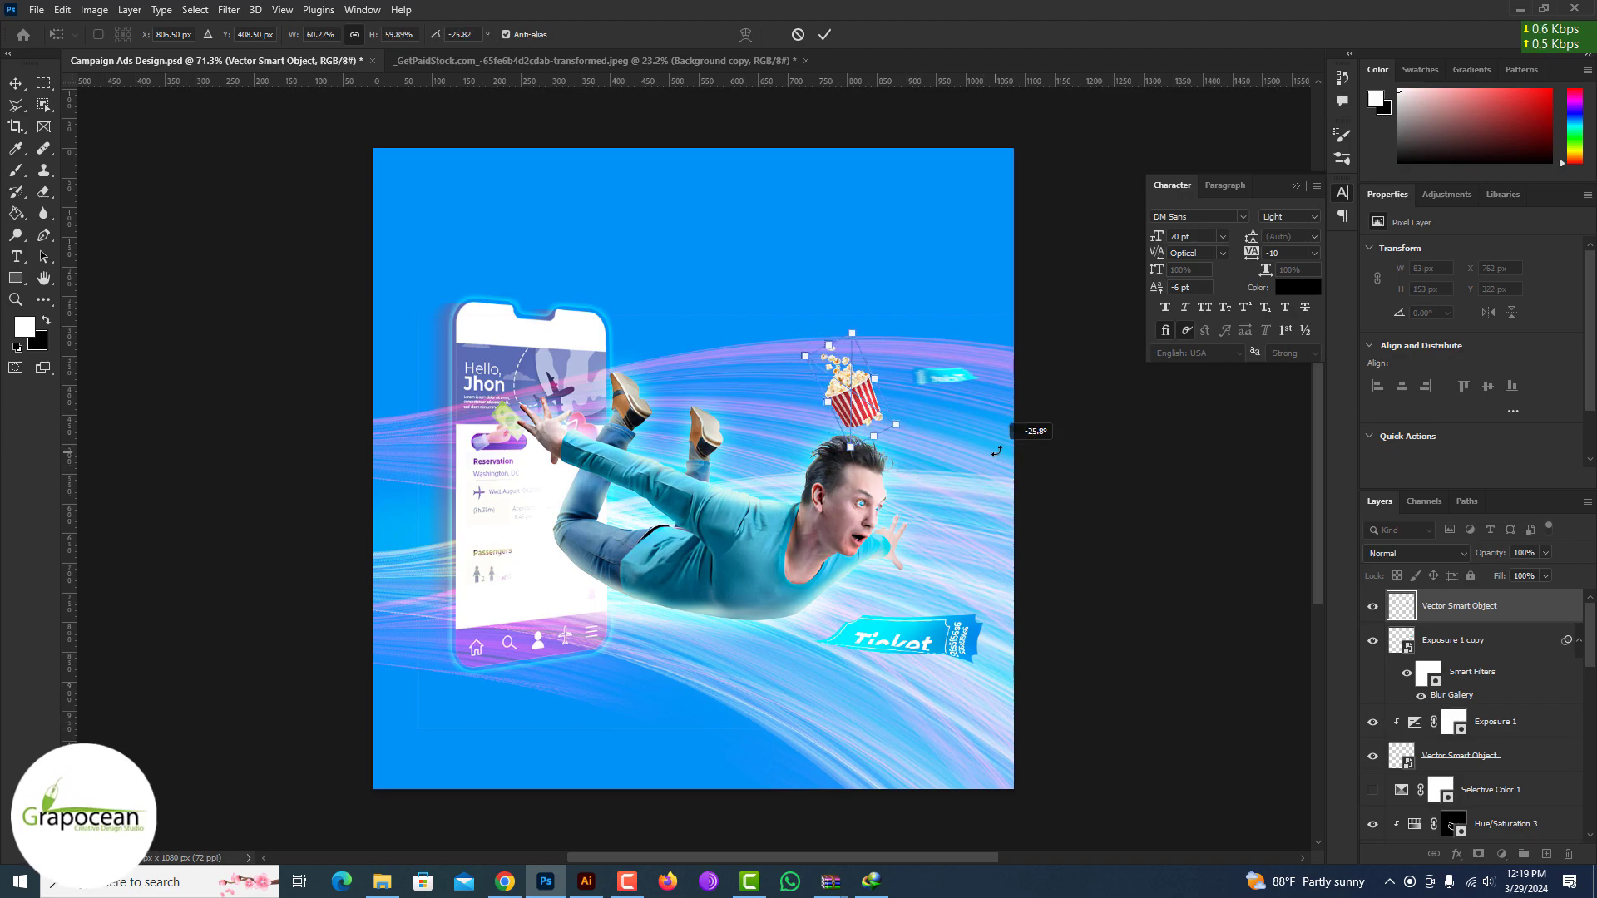
drag(794, 413, 723, 410)
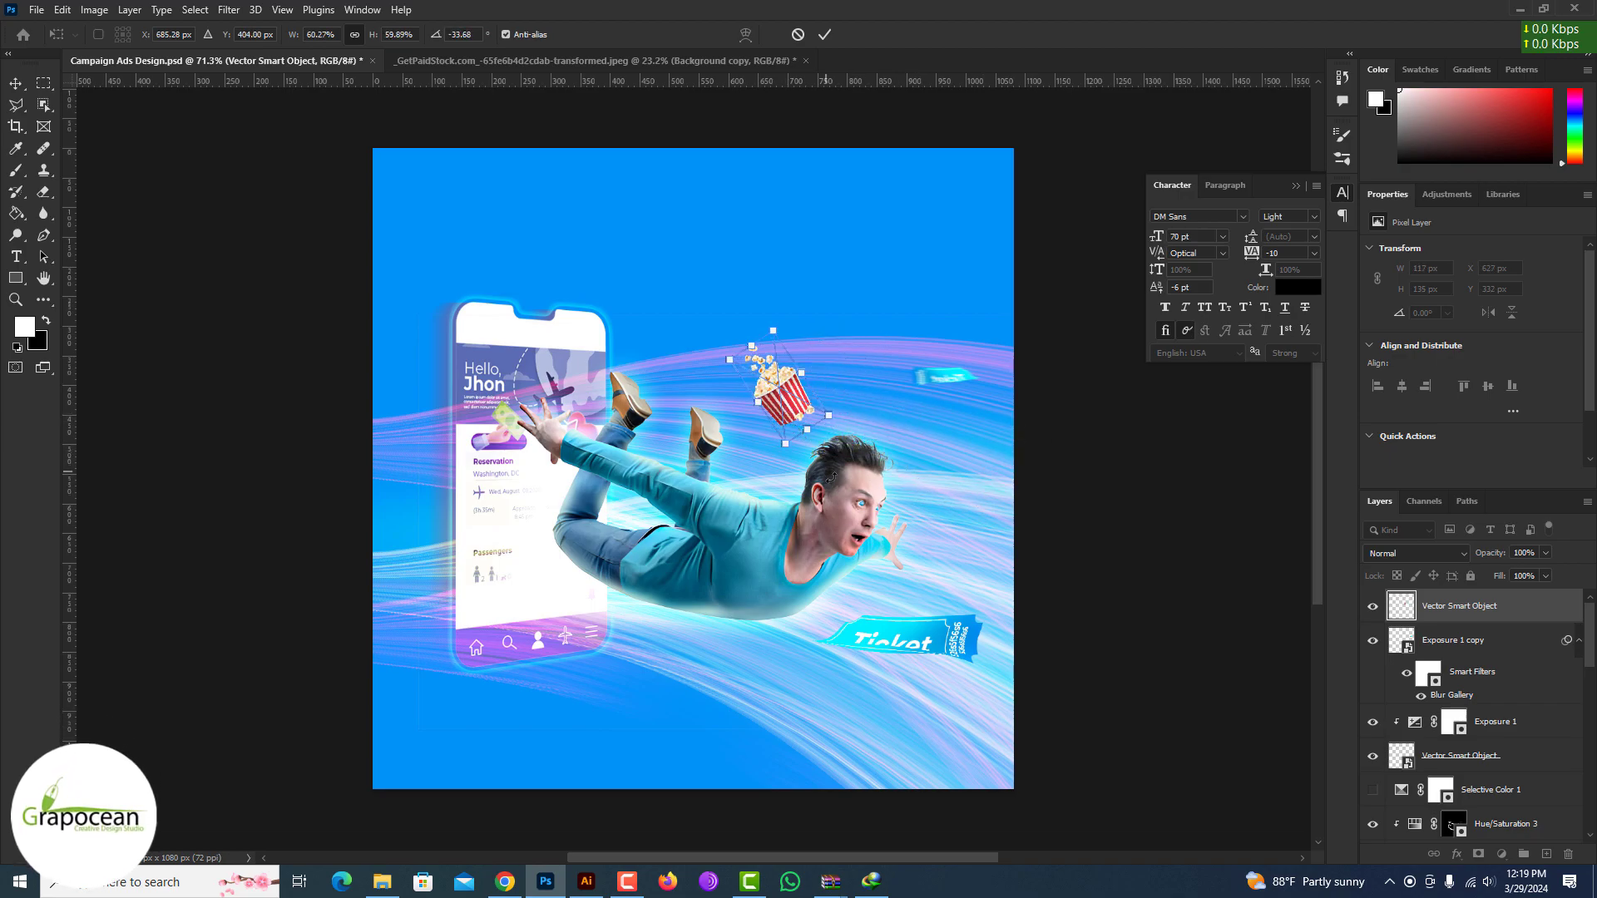
click(826, 34)
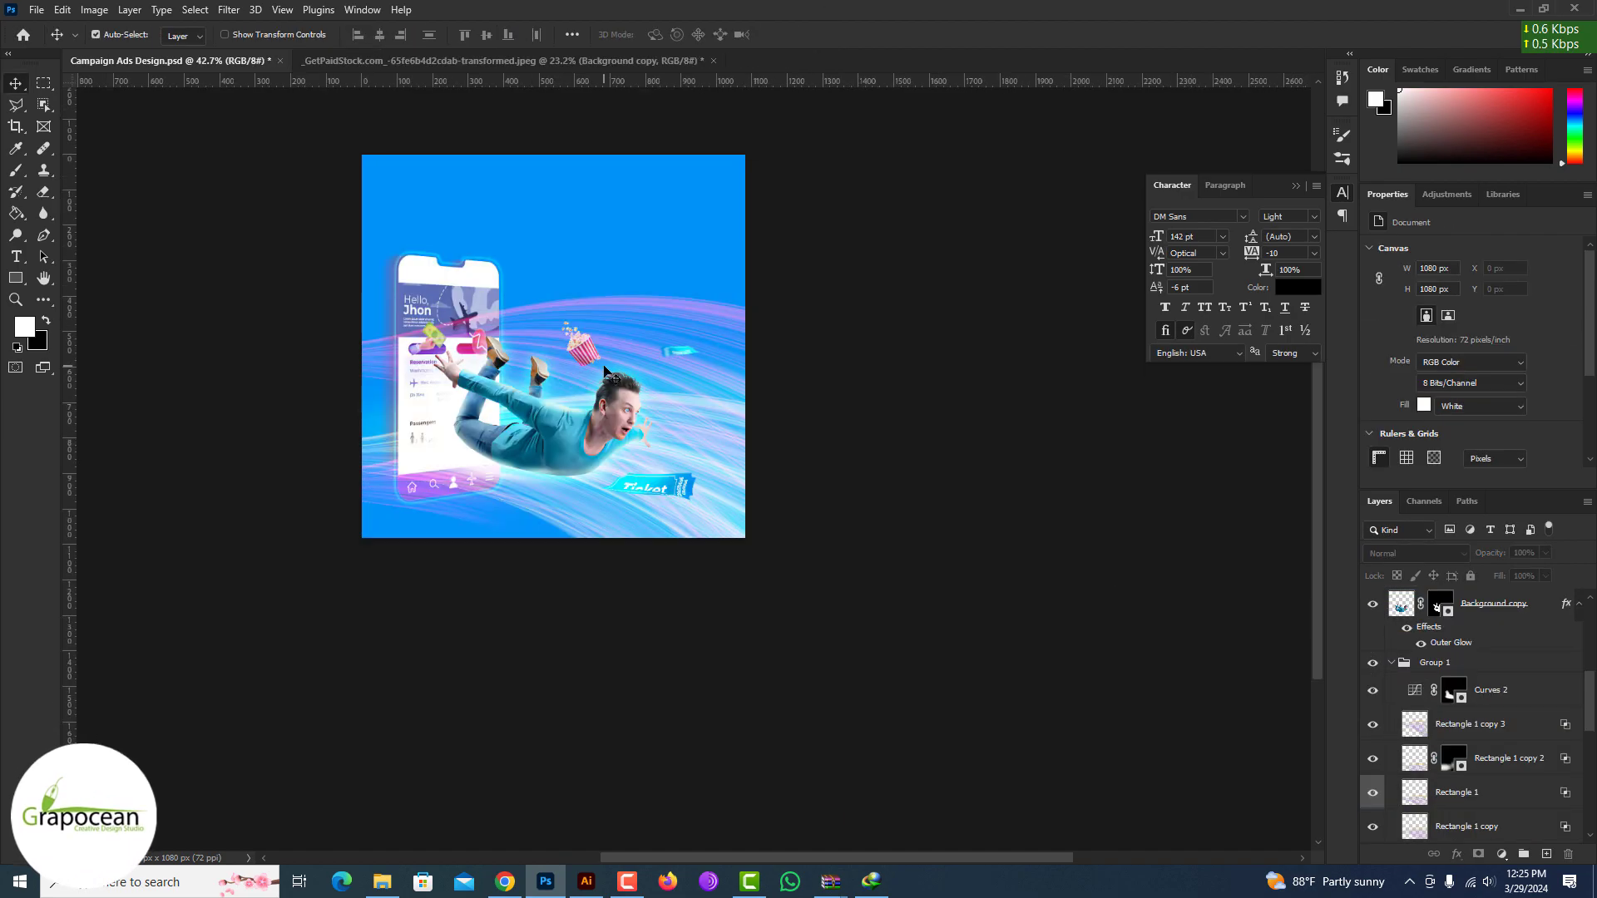
Paste the headline 'Rationaliser votre expérience culinaire' as a new text layer at 43 pt.
click(21, 262)
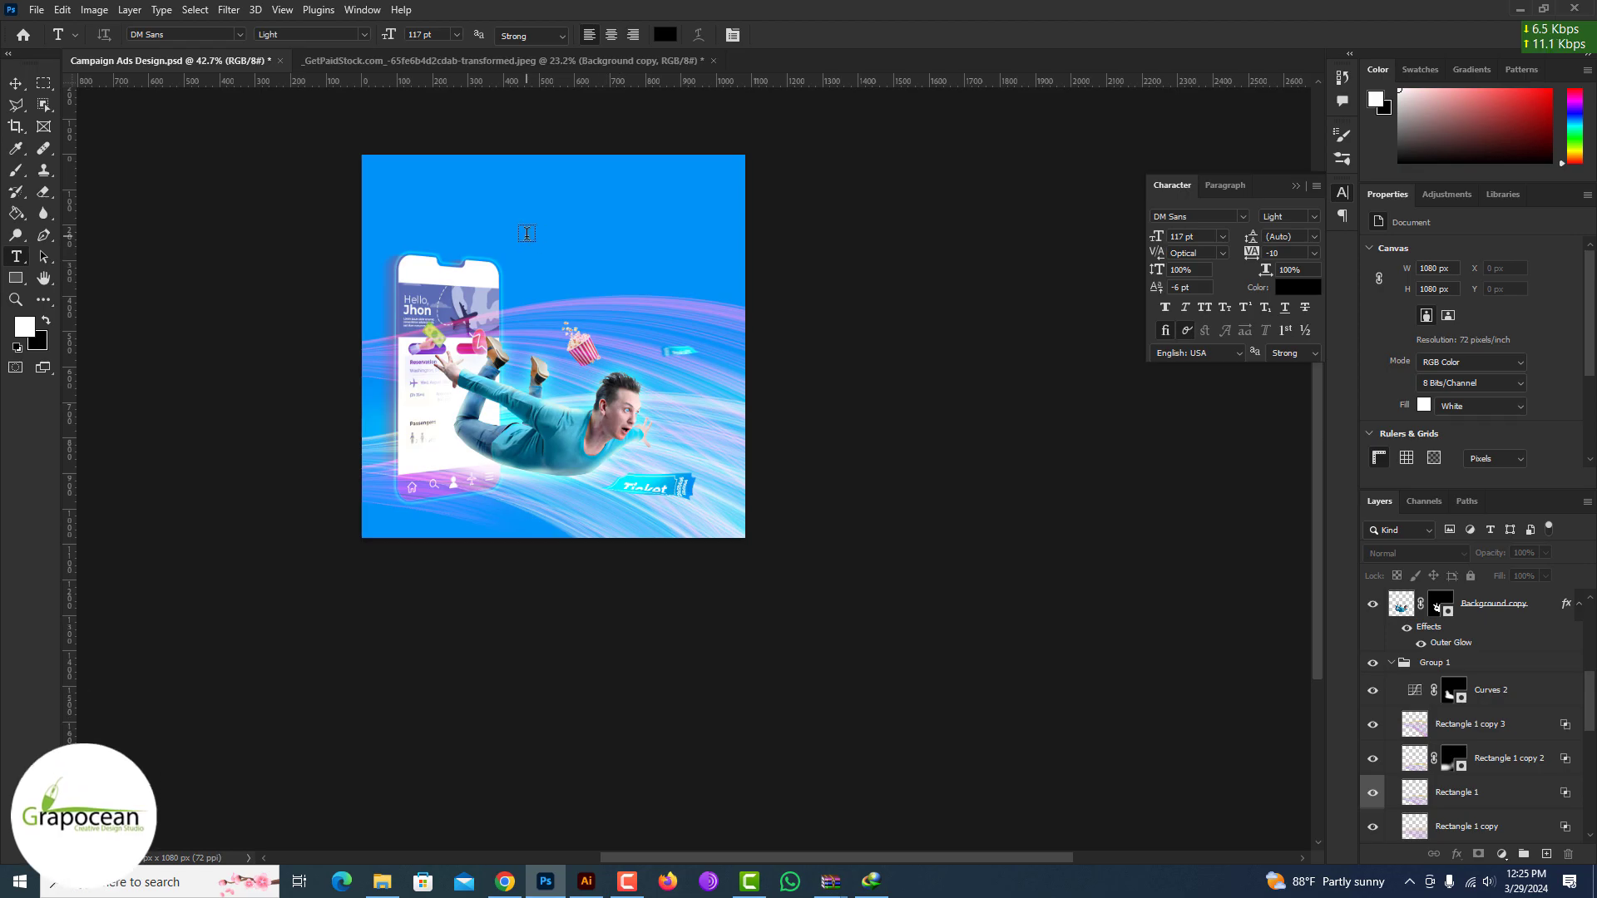
click(529, 239)
key(ctrl+v)
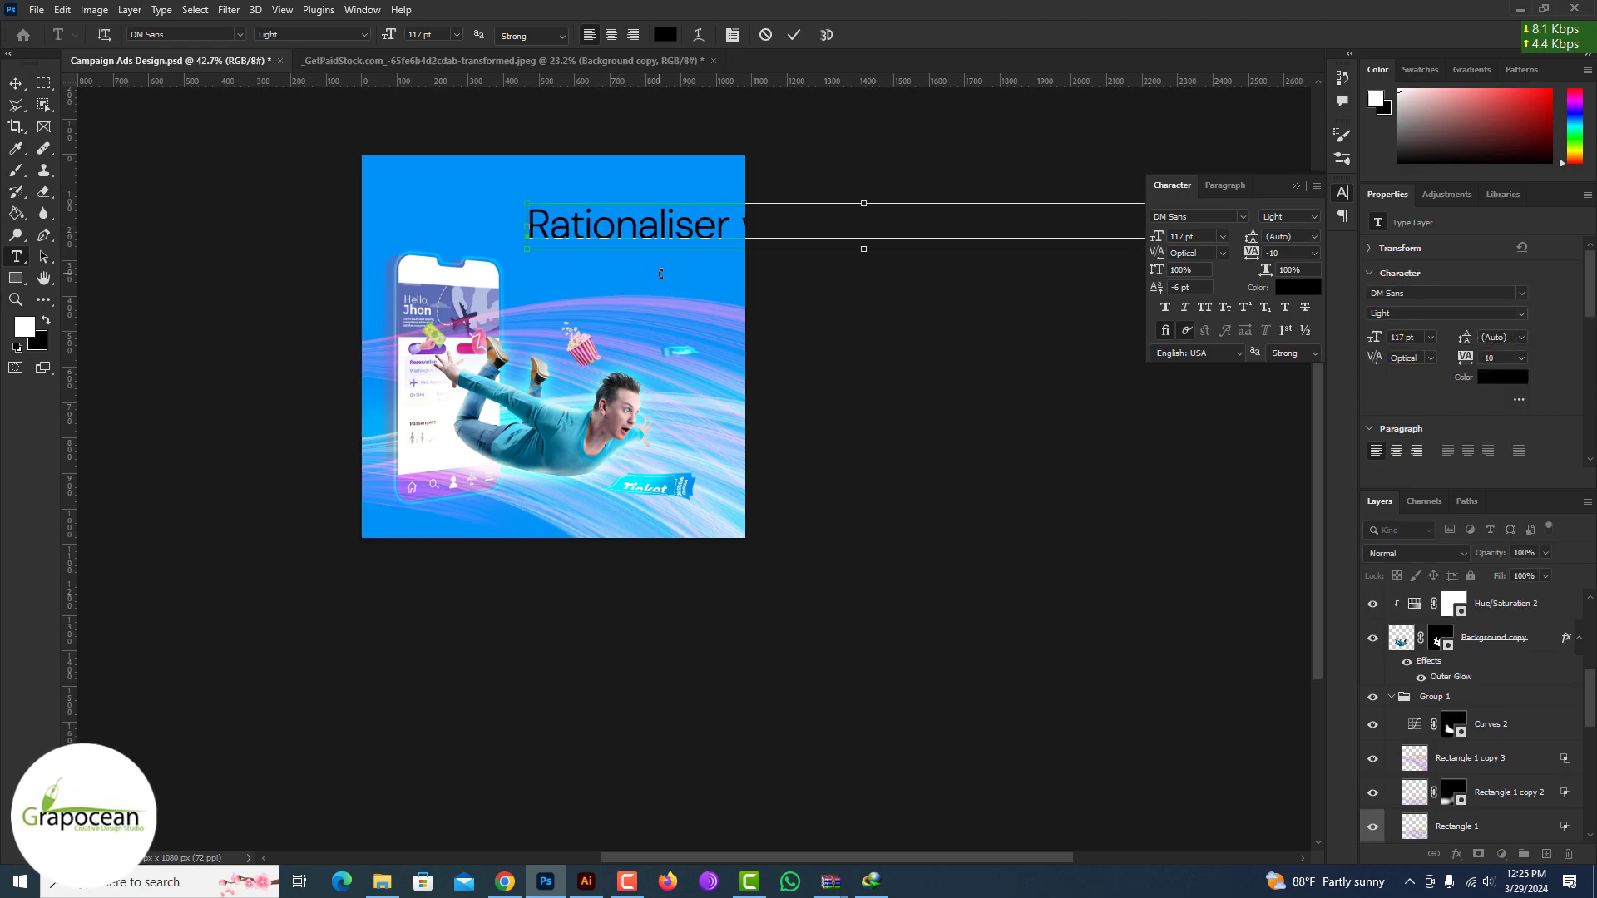
key(ctrl+a)
drag(389, 39, 333, 38)
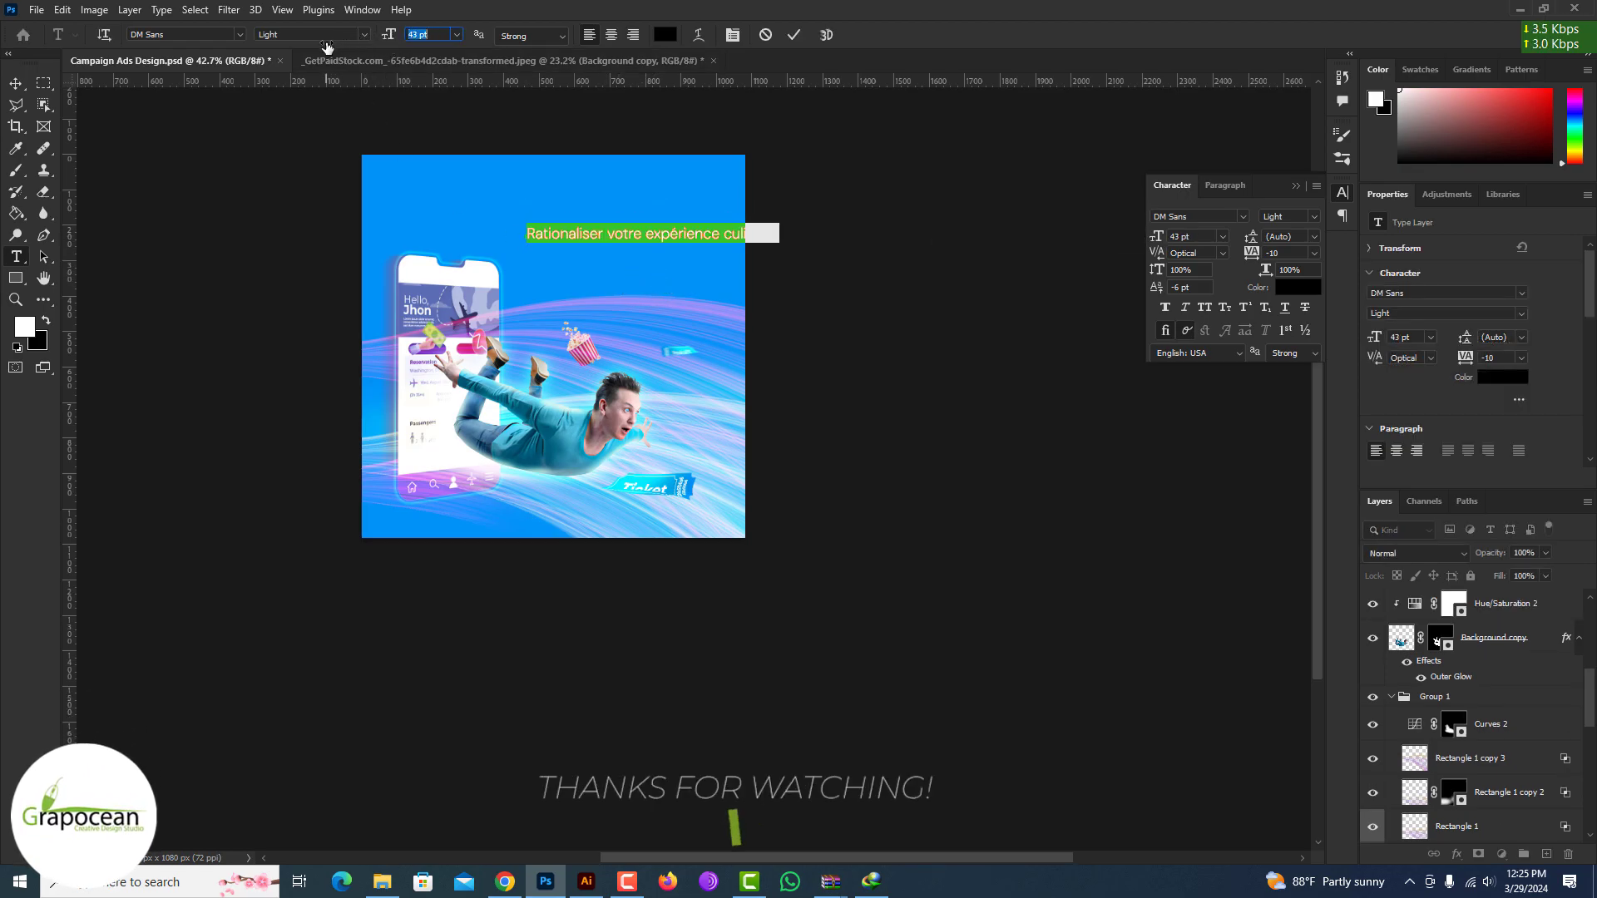
Move the headline up near the top centre and reselect all its text.
click(16, 83)
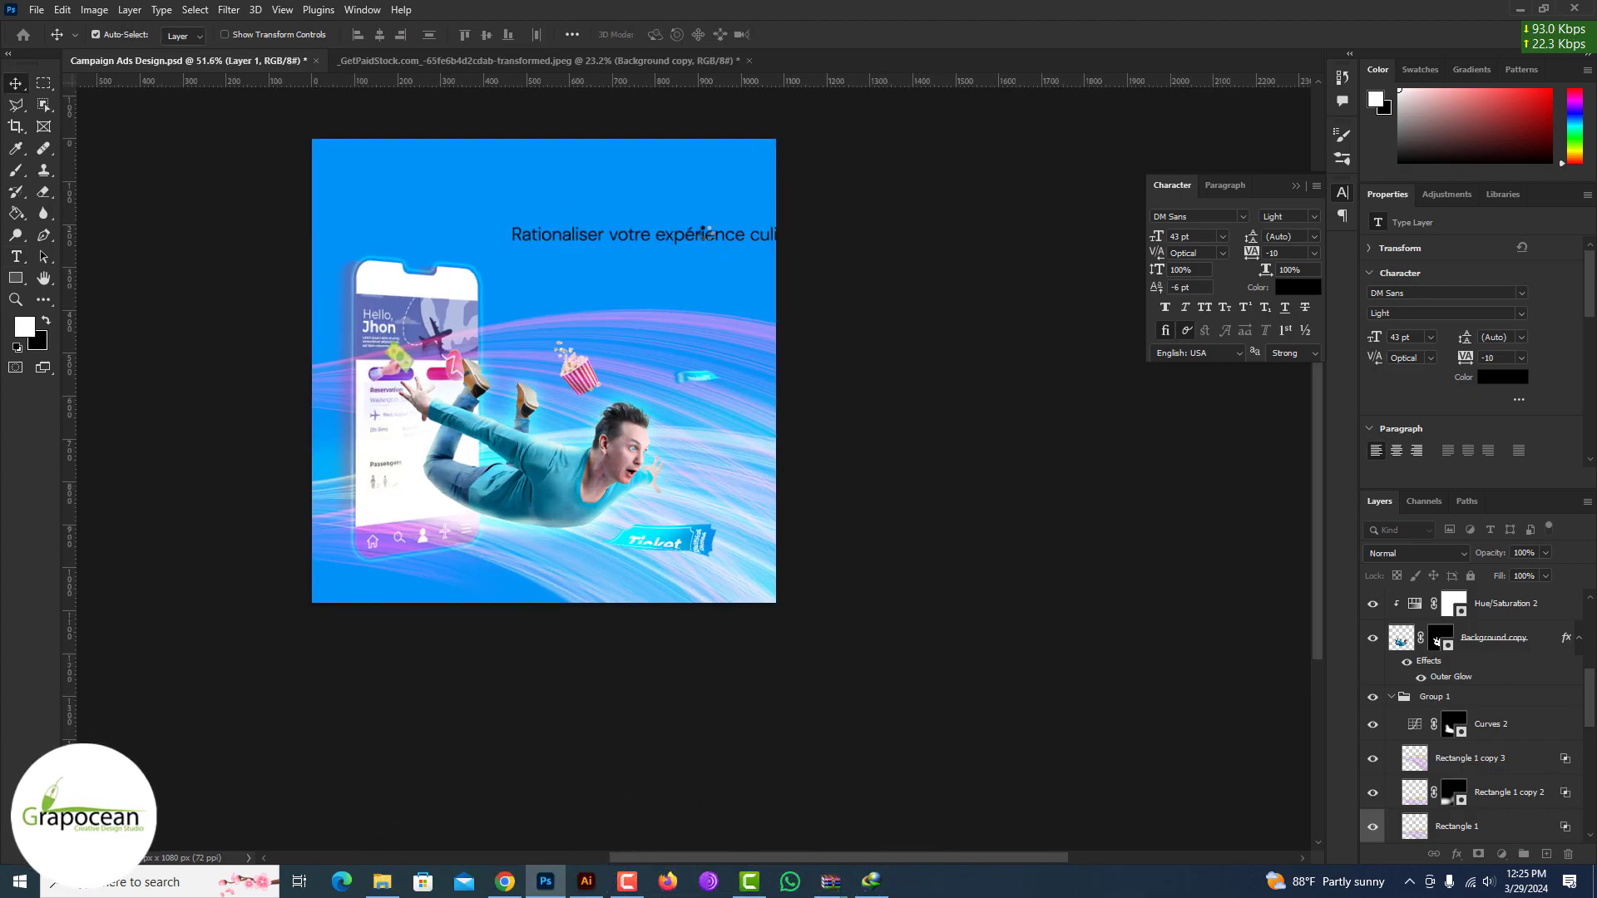
drag(632, 234, 533, 205)
click(26, 258)
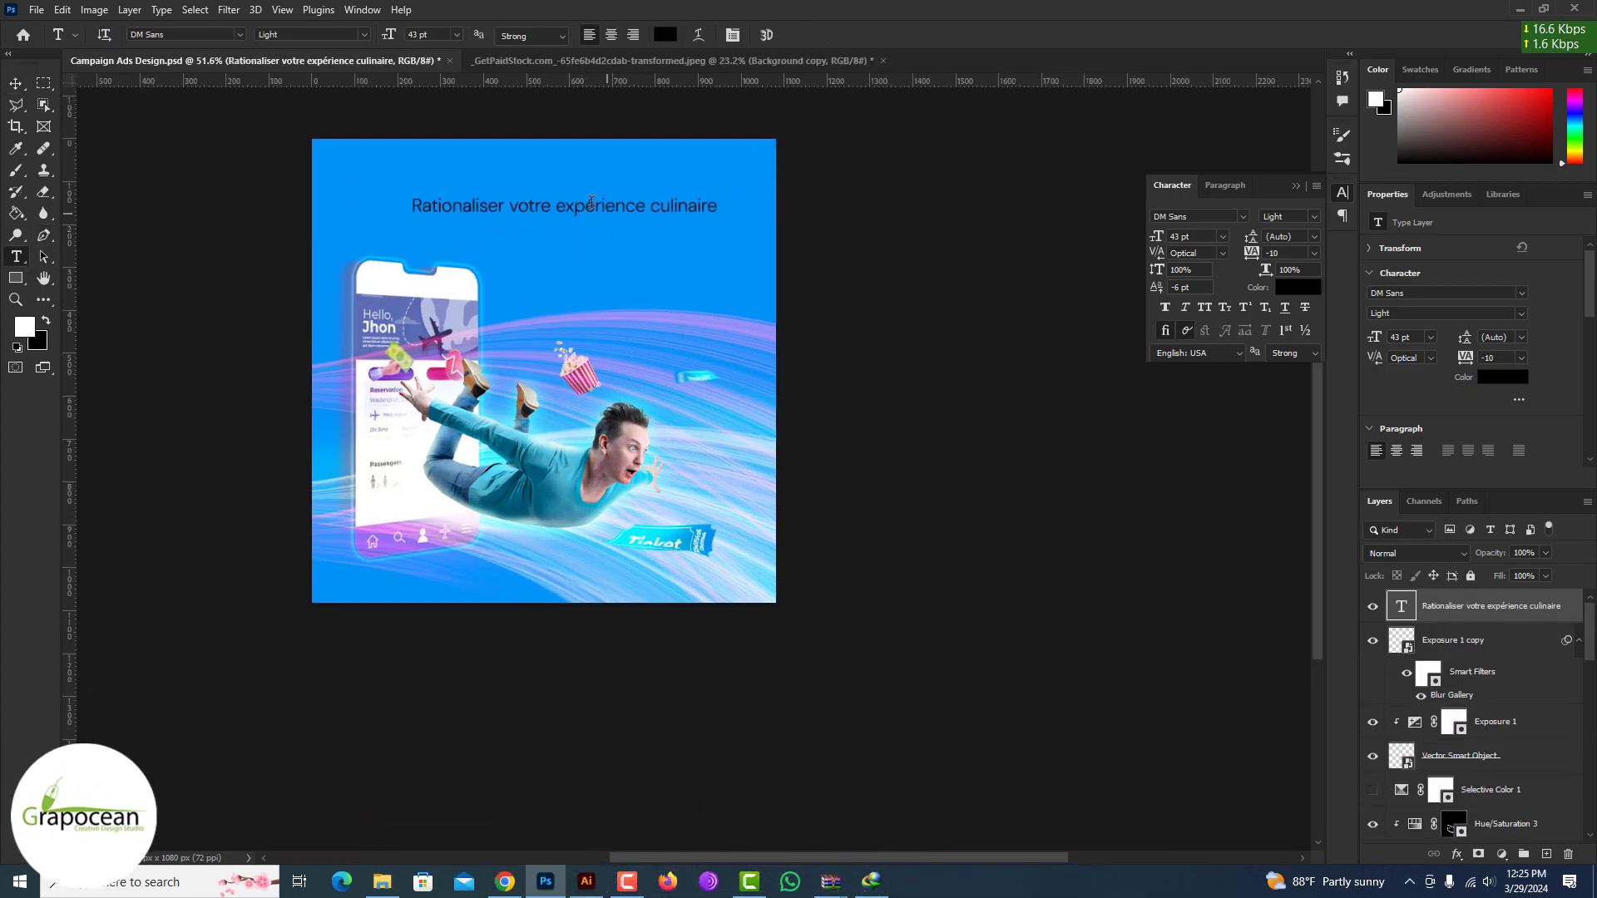
click(546, 206)
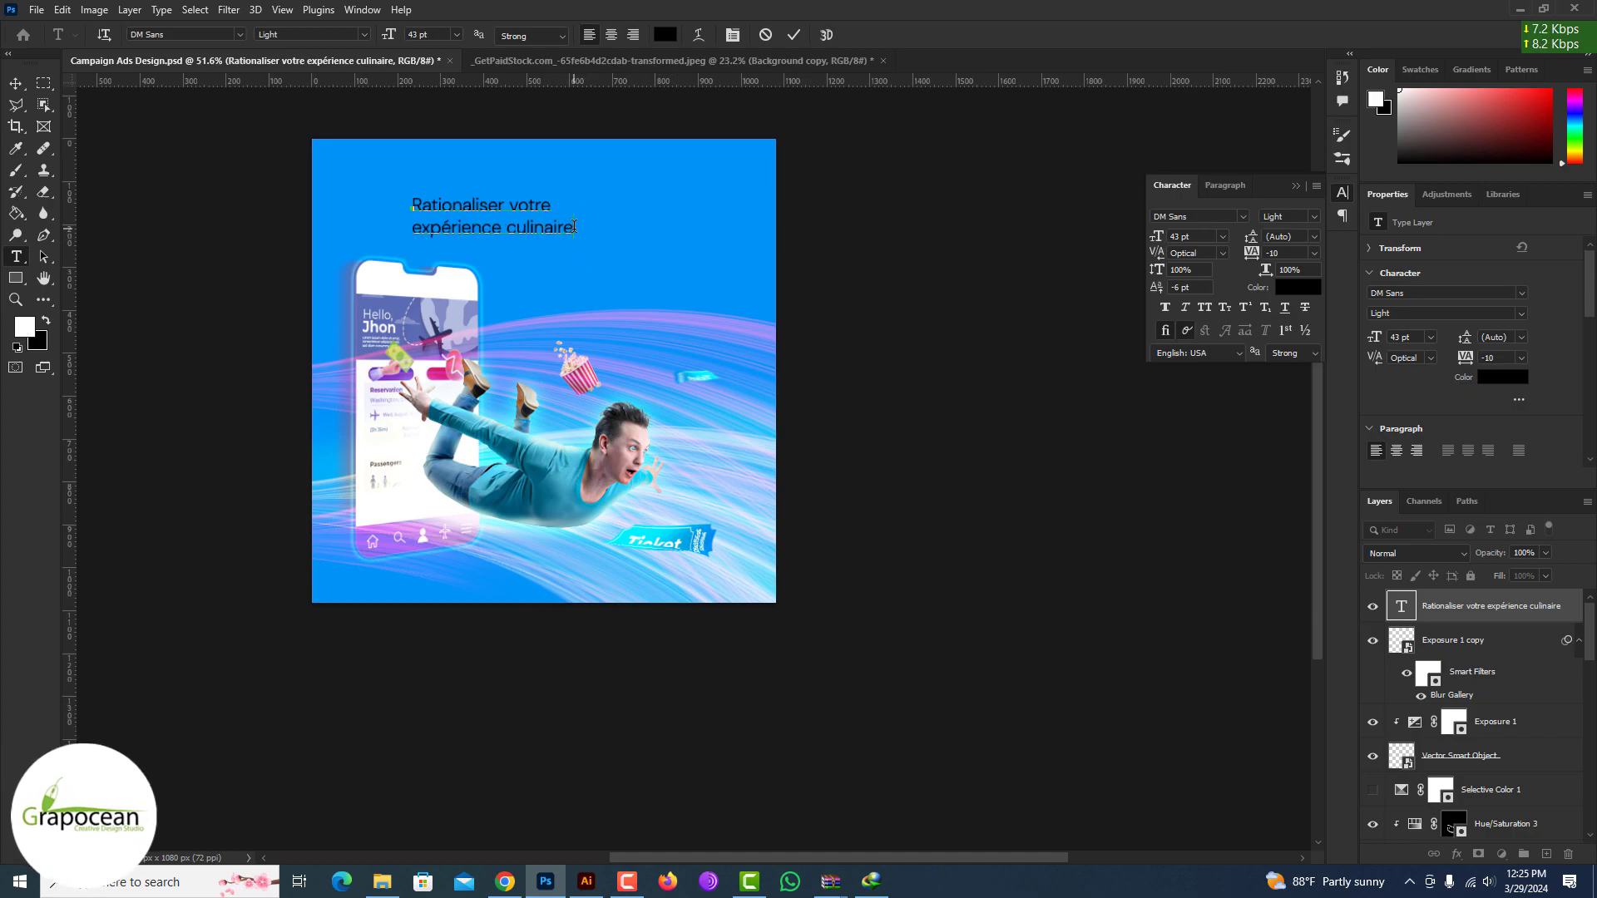
drag(574, 226, 307, 191)
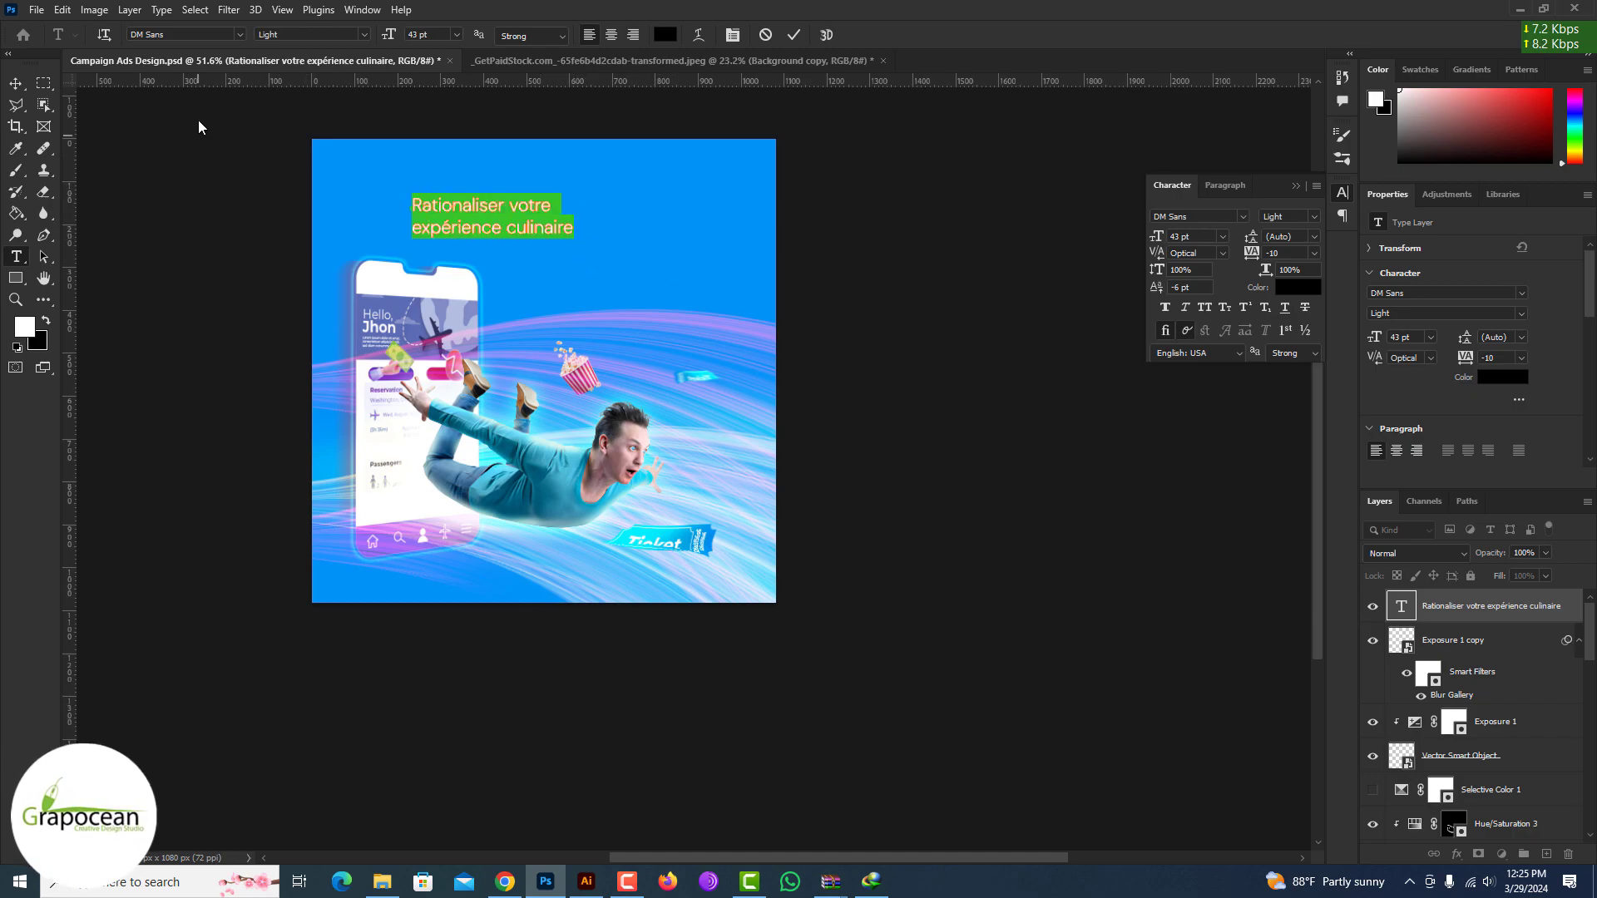
Set the headline in Noto Serif Bold at 64 pt.
click(240, 36)
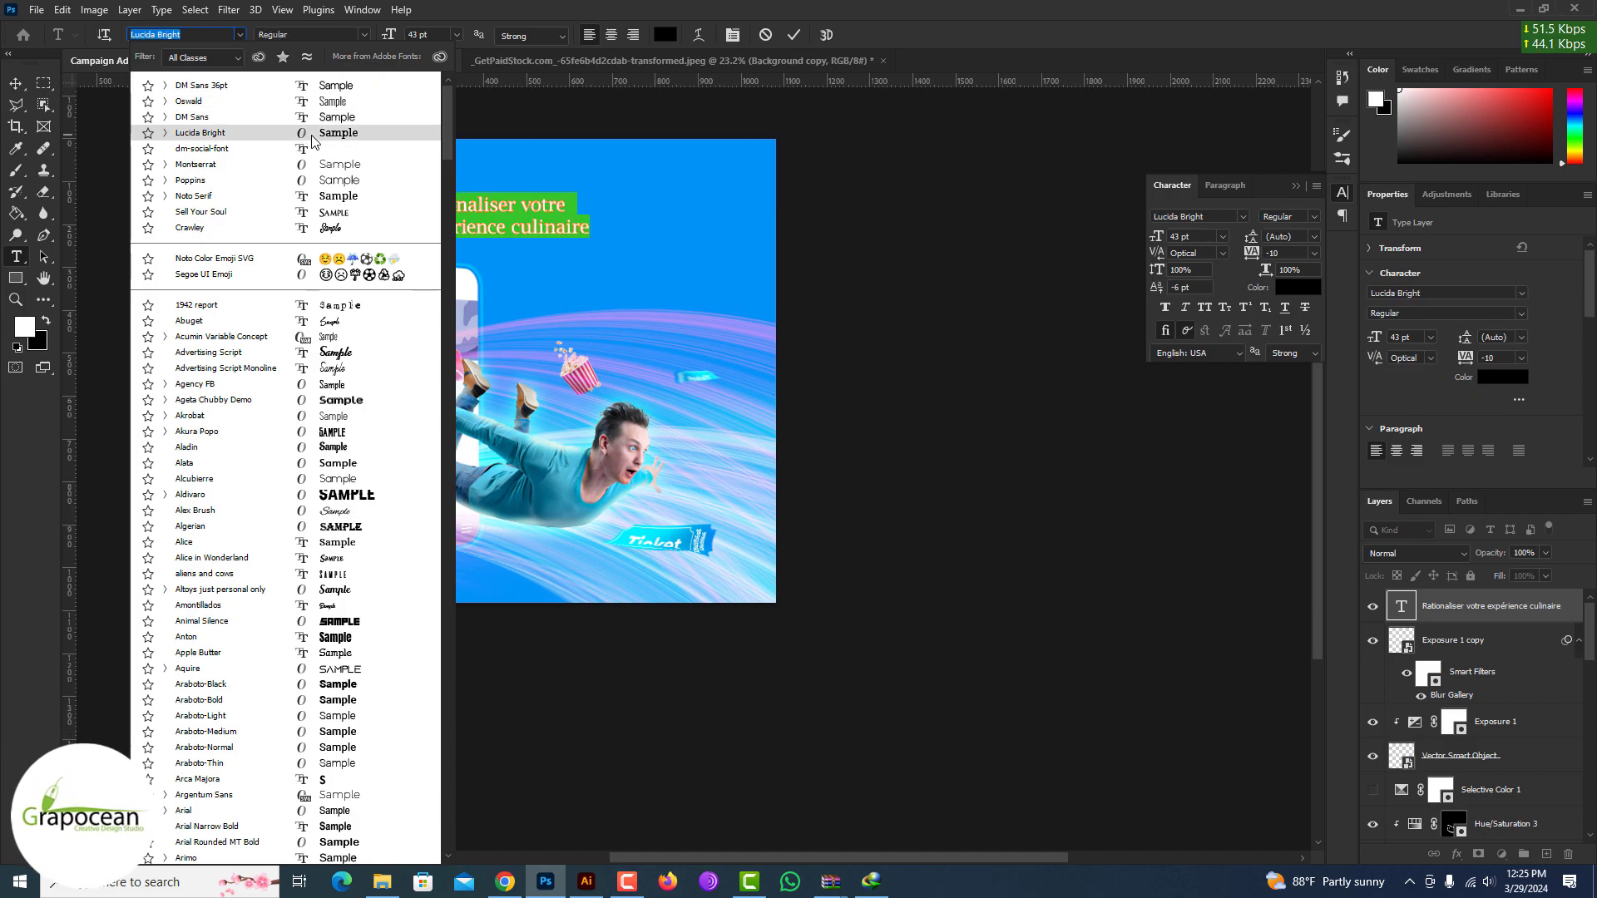
click(348, 204)
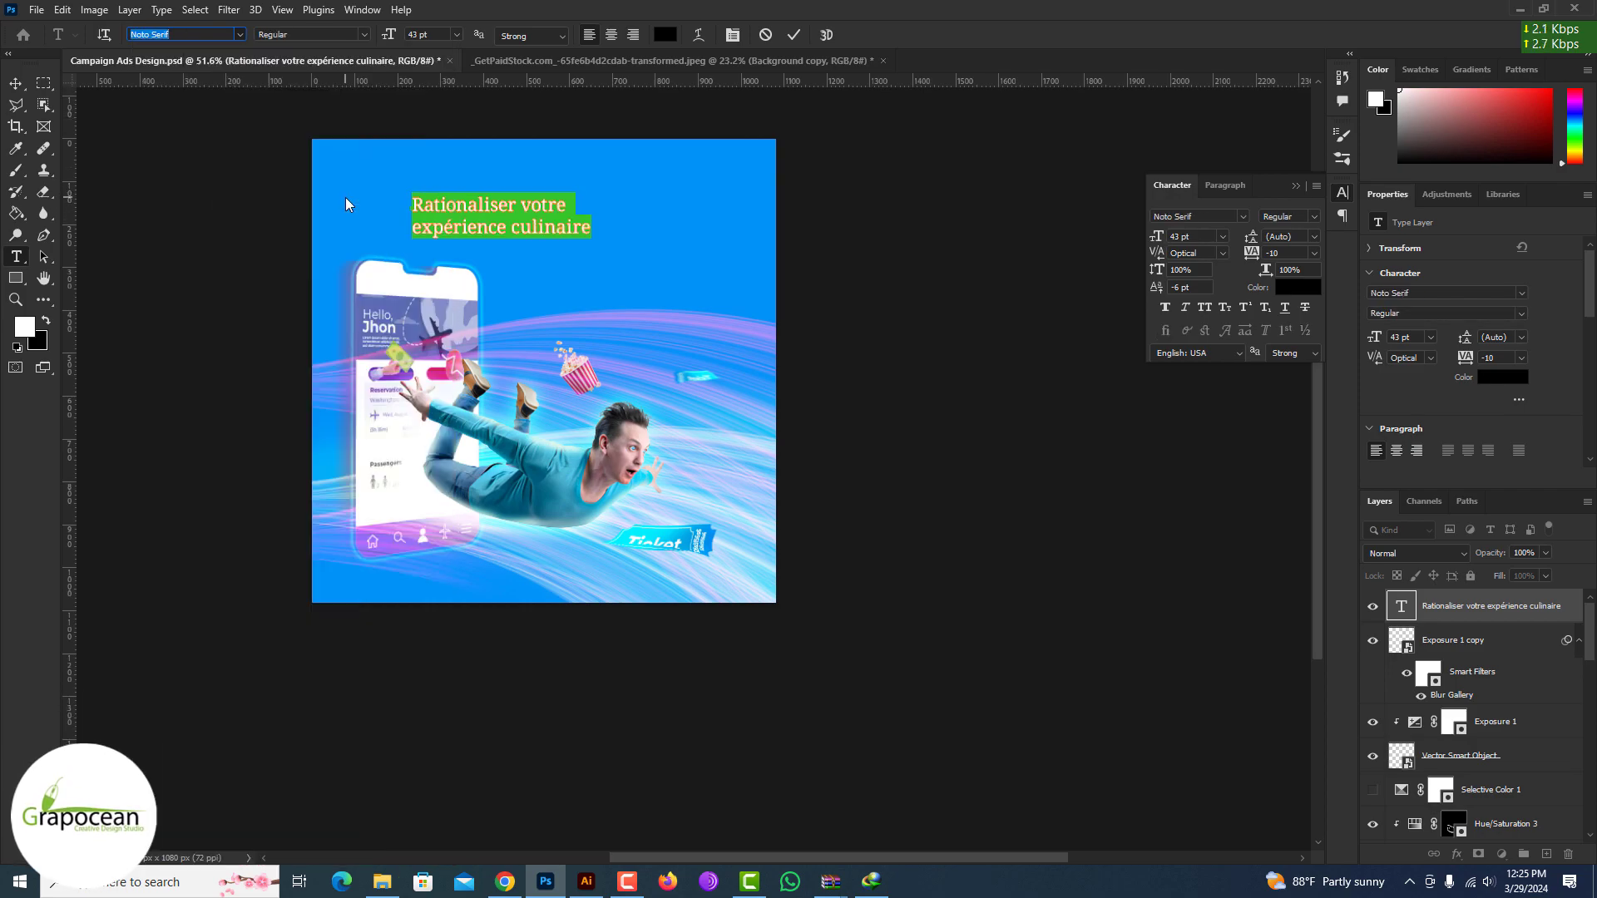
click(411, 38)
text(64)
key(Return)
key(Return)
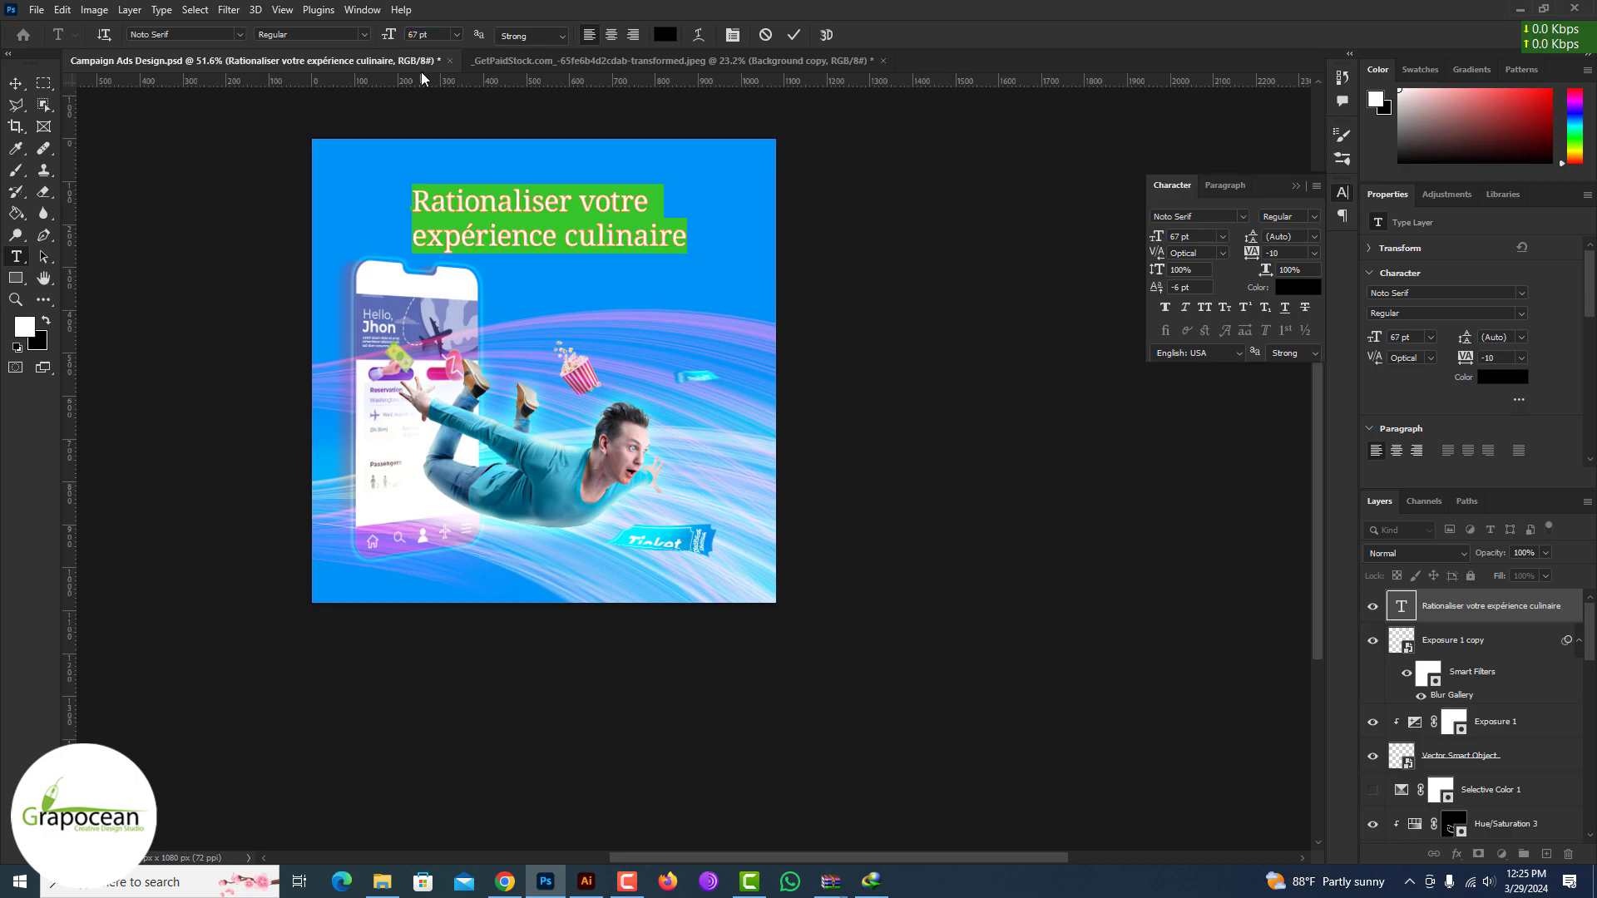
click(356, 33)
click(336, 73)
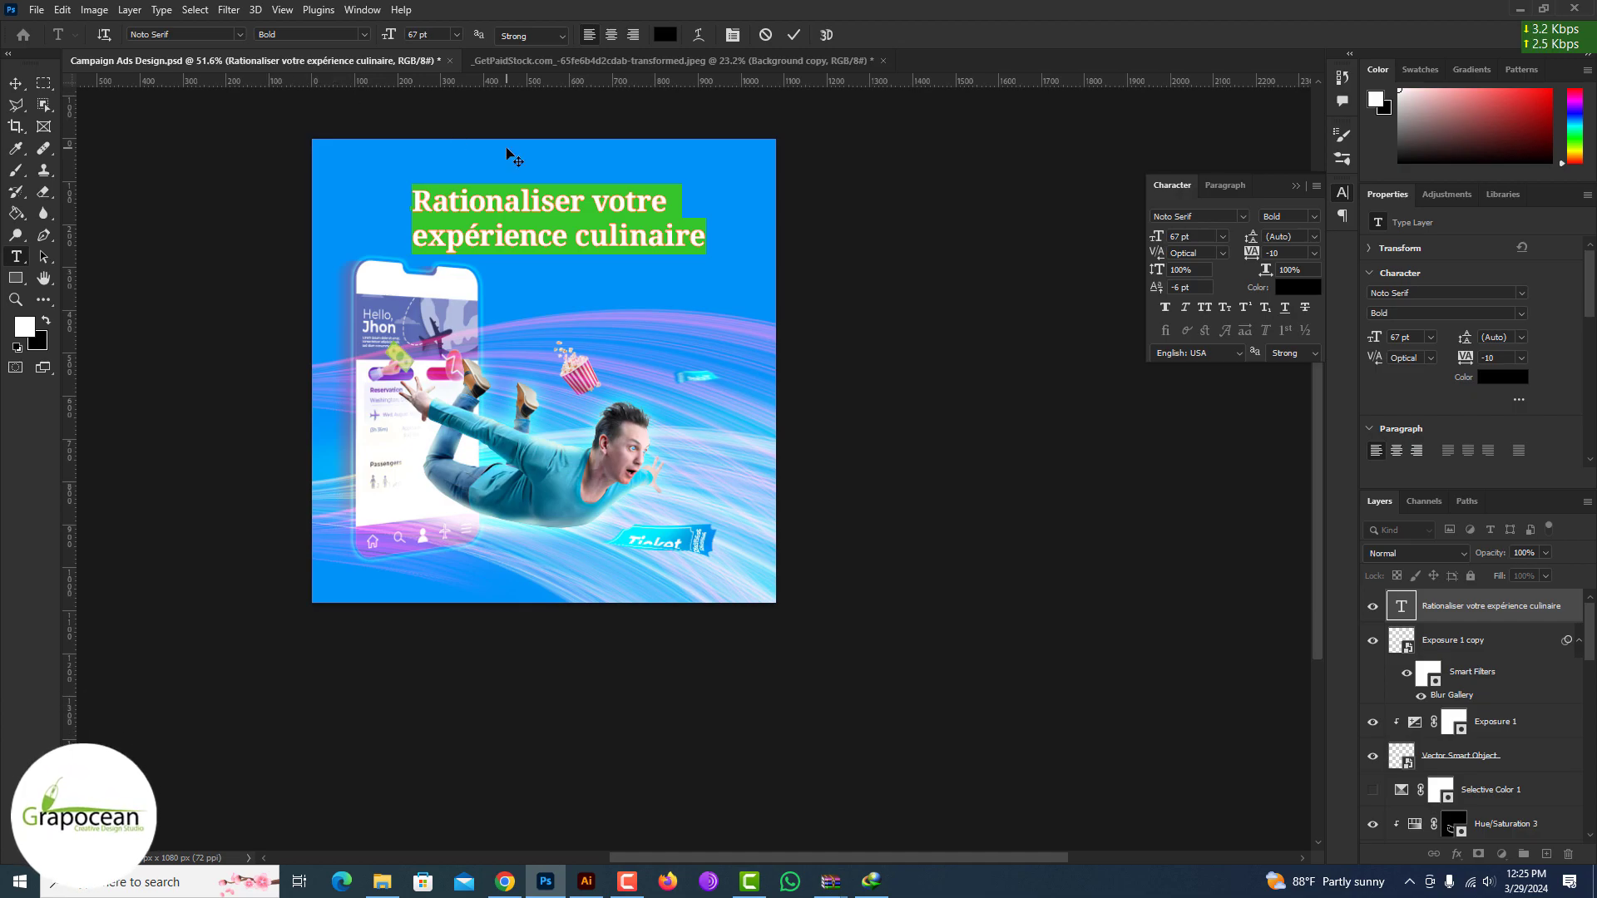
Make the headline text white (ffffff) and commit the edit.
click(665, 34)
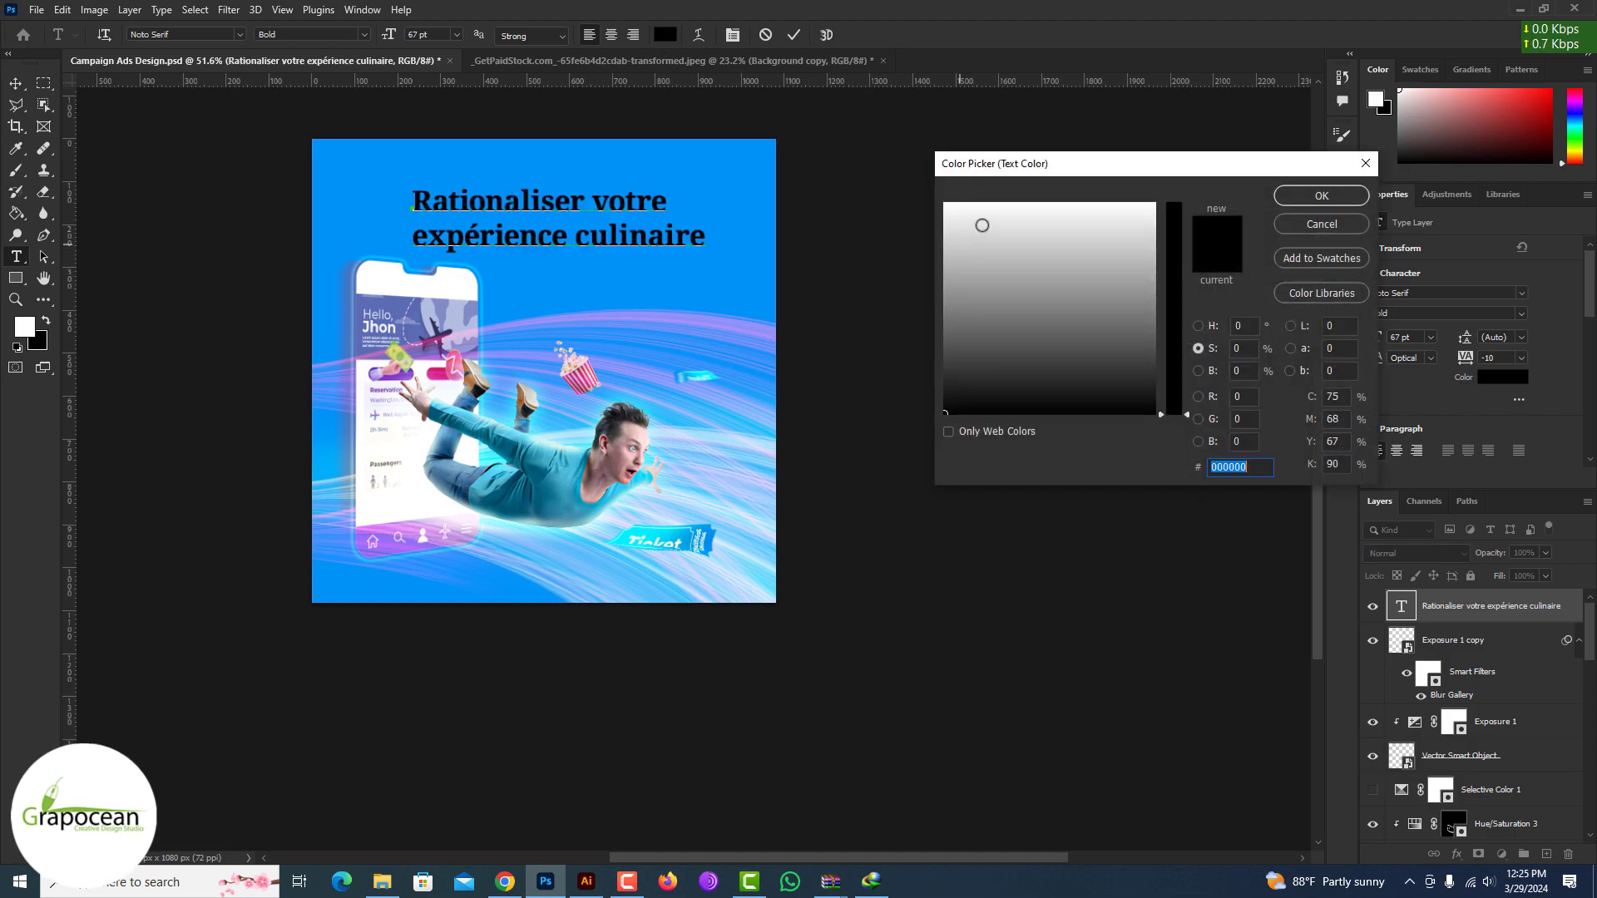
drag(983, 225, 946, 203)
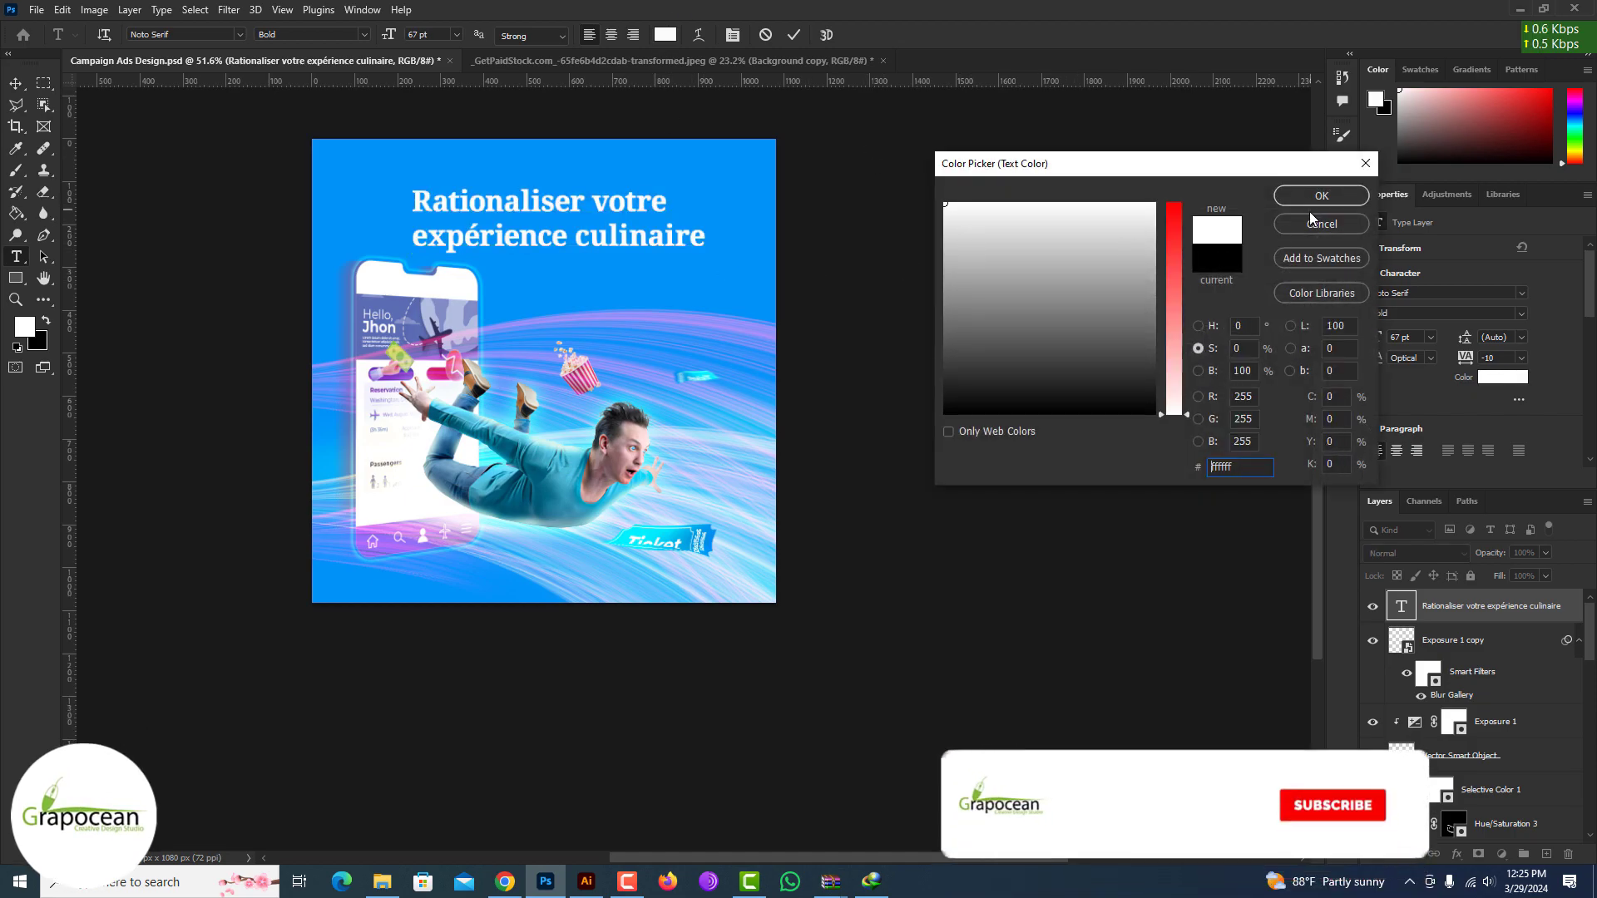
click(1310, 201)
click(15, 83)
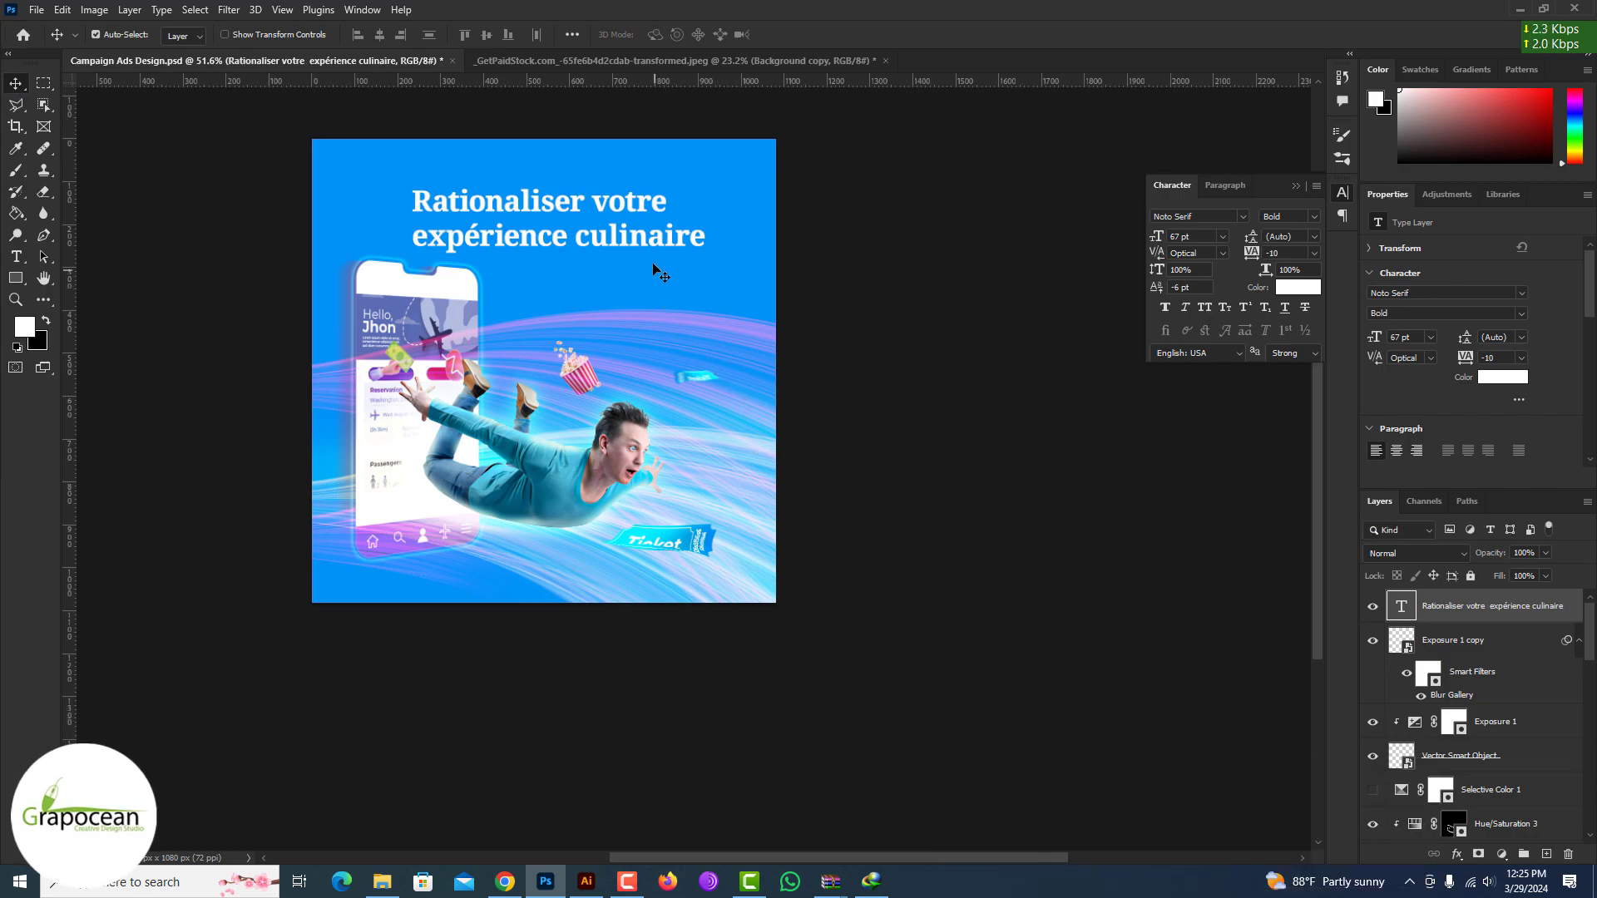
Nudge the white headline a few pixels to the right.
drag(651, 243, 662, 241)
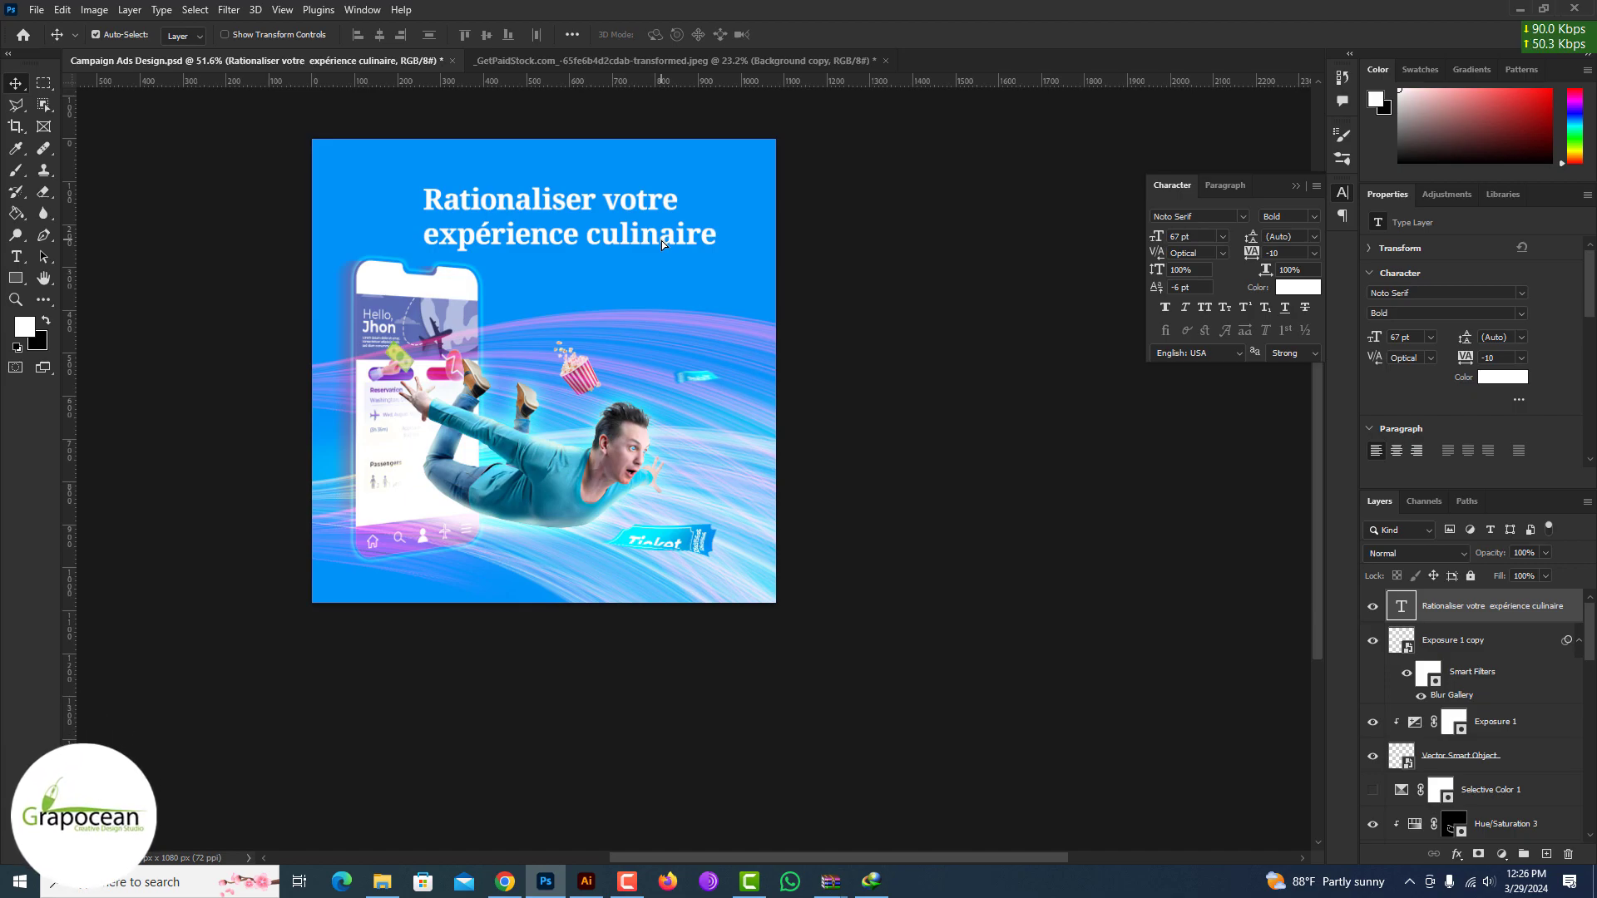
click(16, 258)
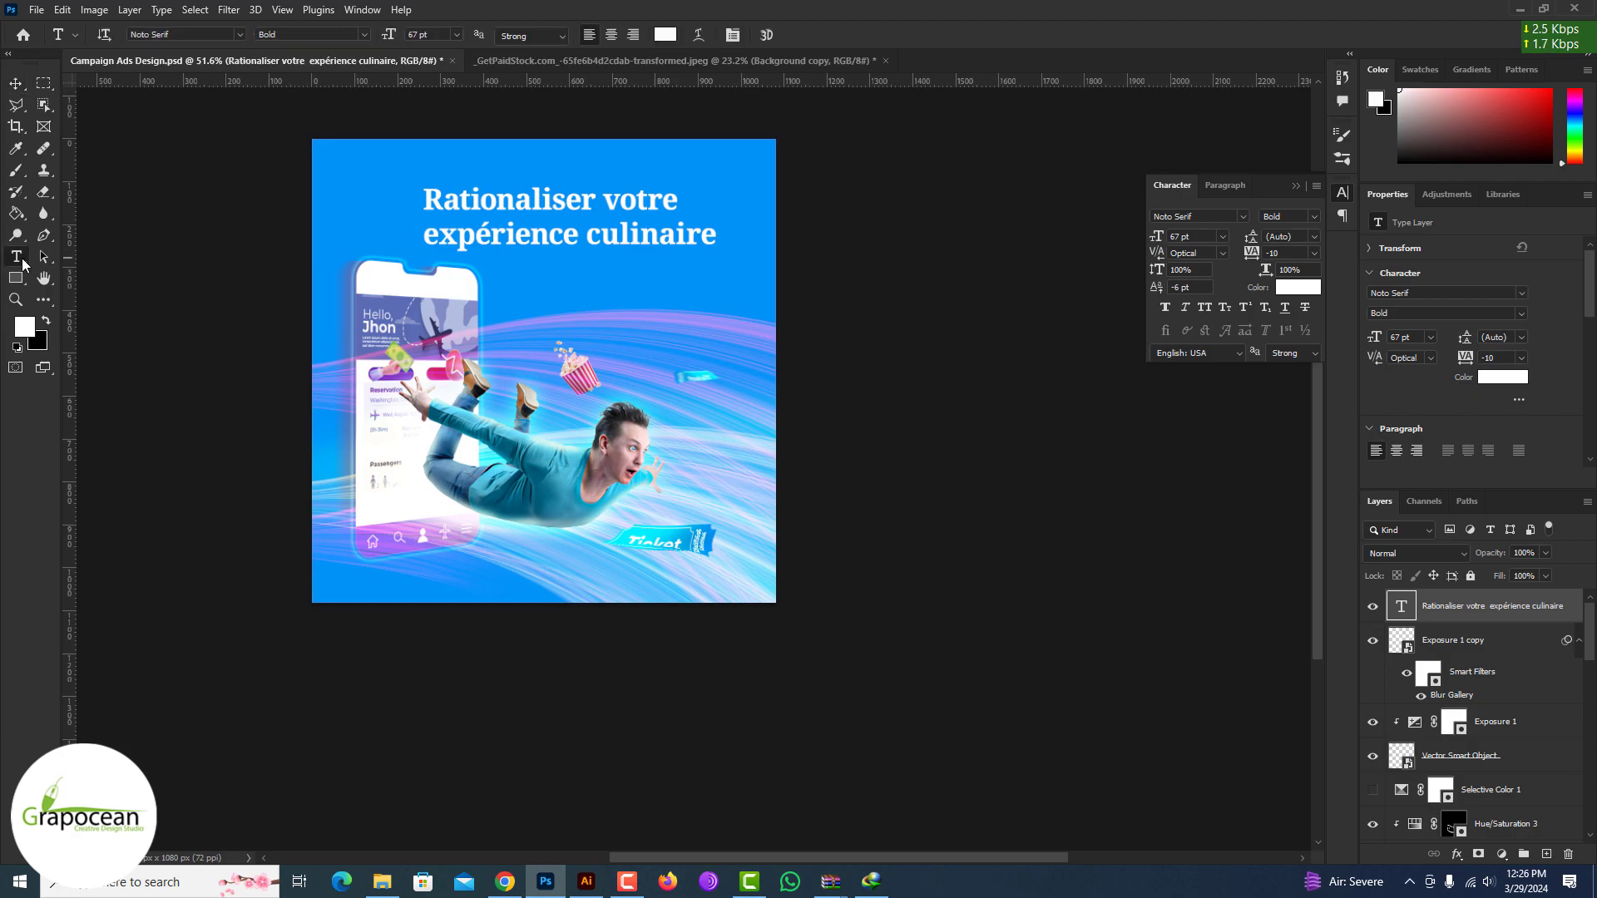
Paste the tagline 'Avec notre application…' below the headline and filter the font list to Script.
click(573, 295)
key(ctrl+v)
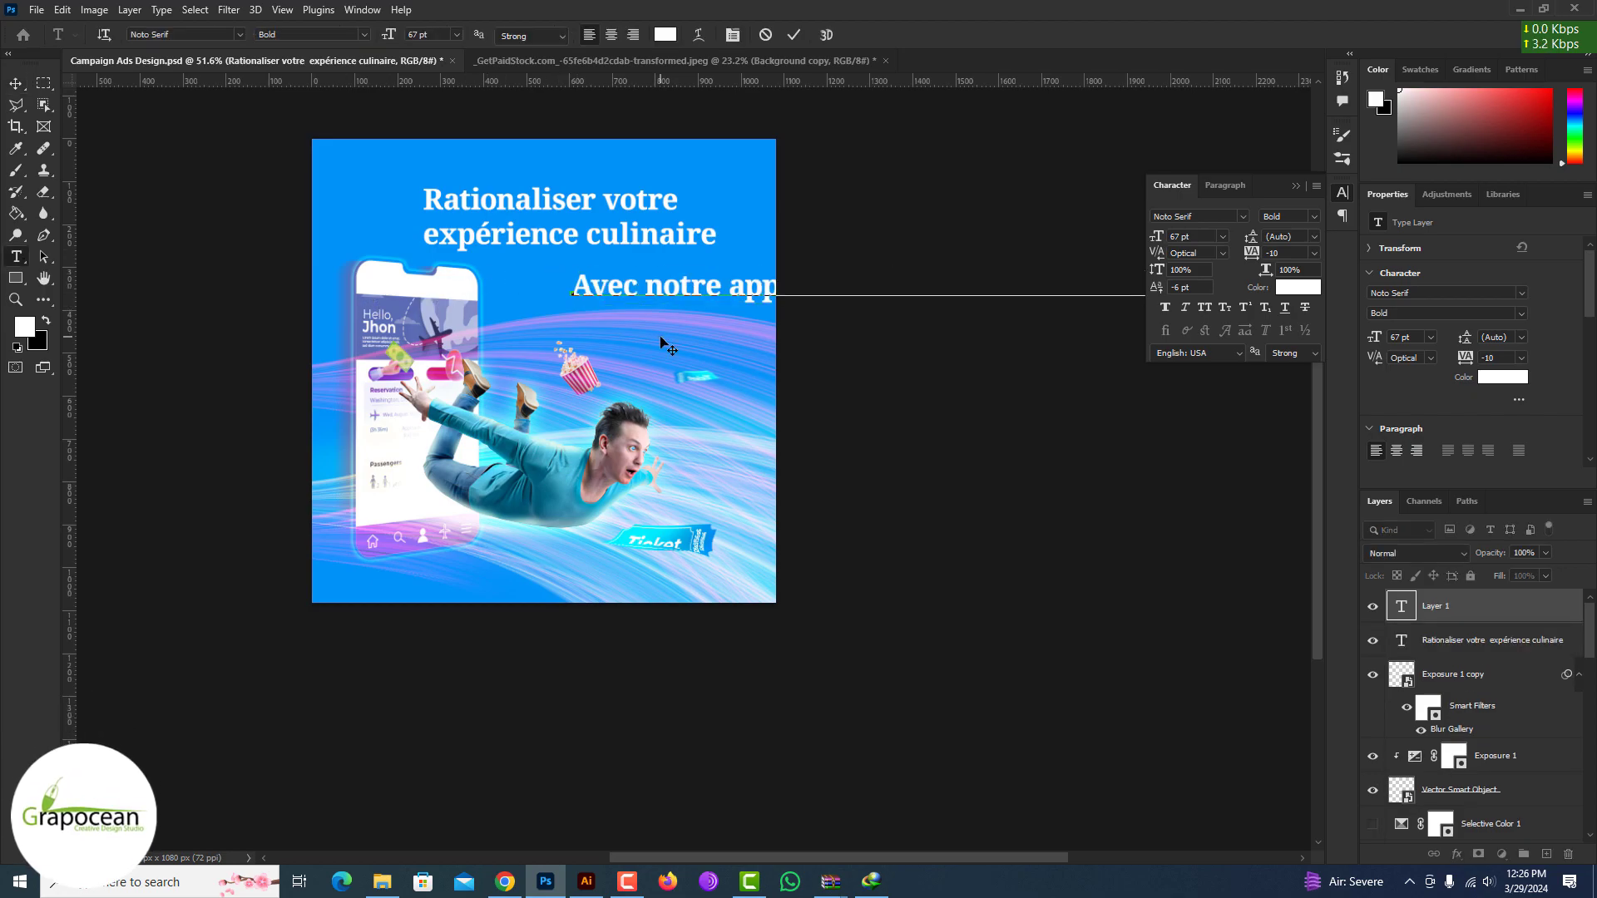
key(ctrl+a)
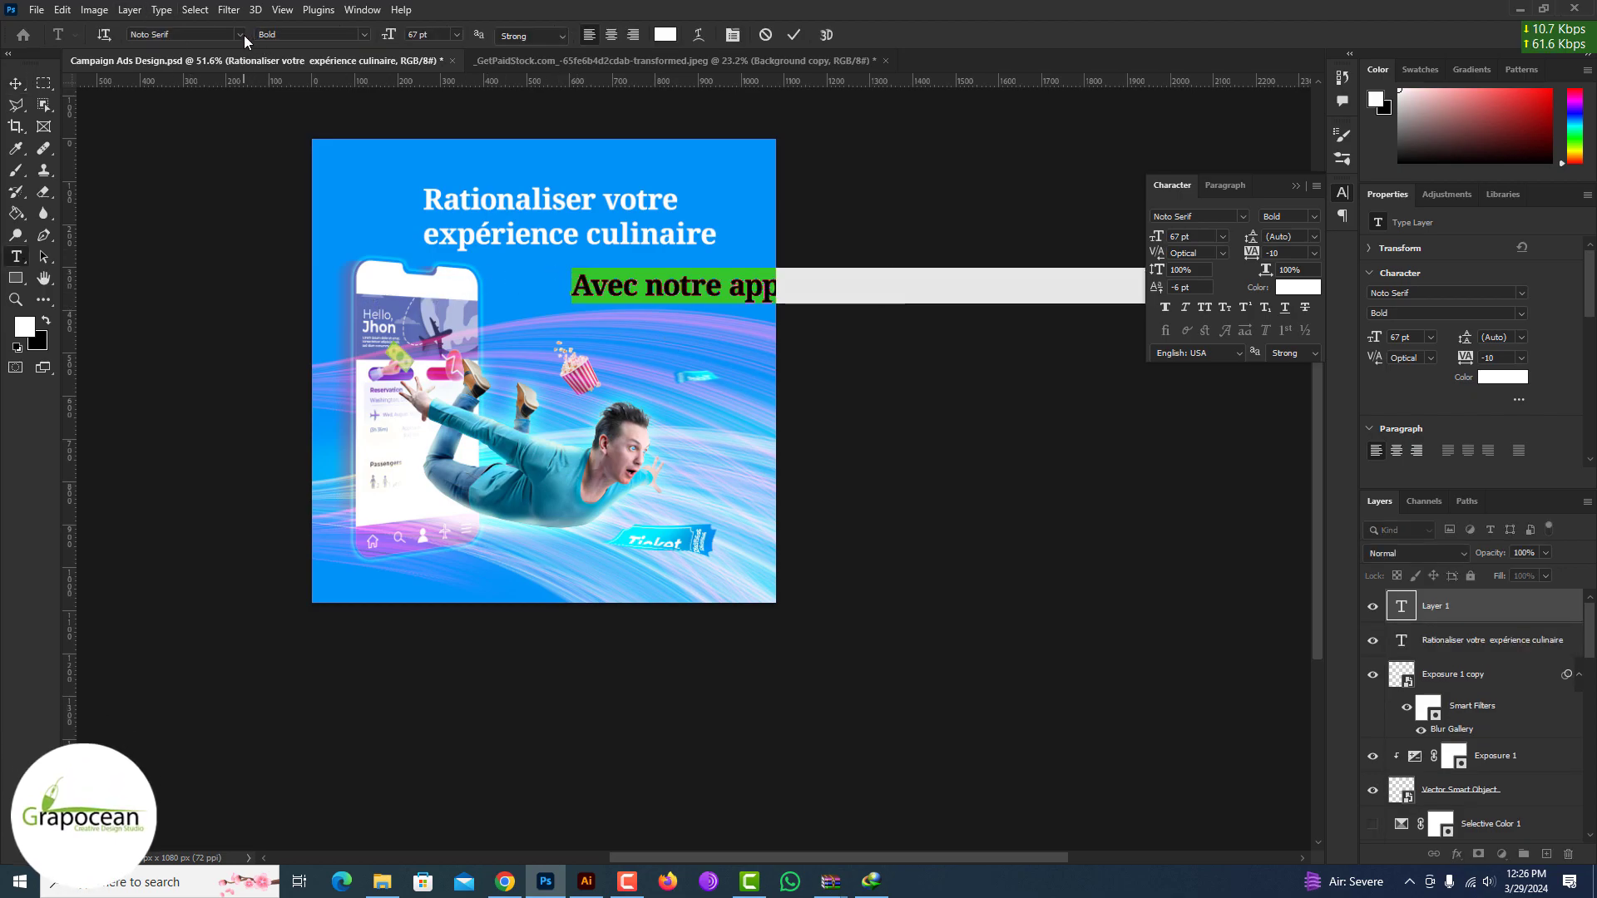
click(241, 35)
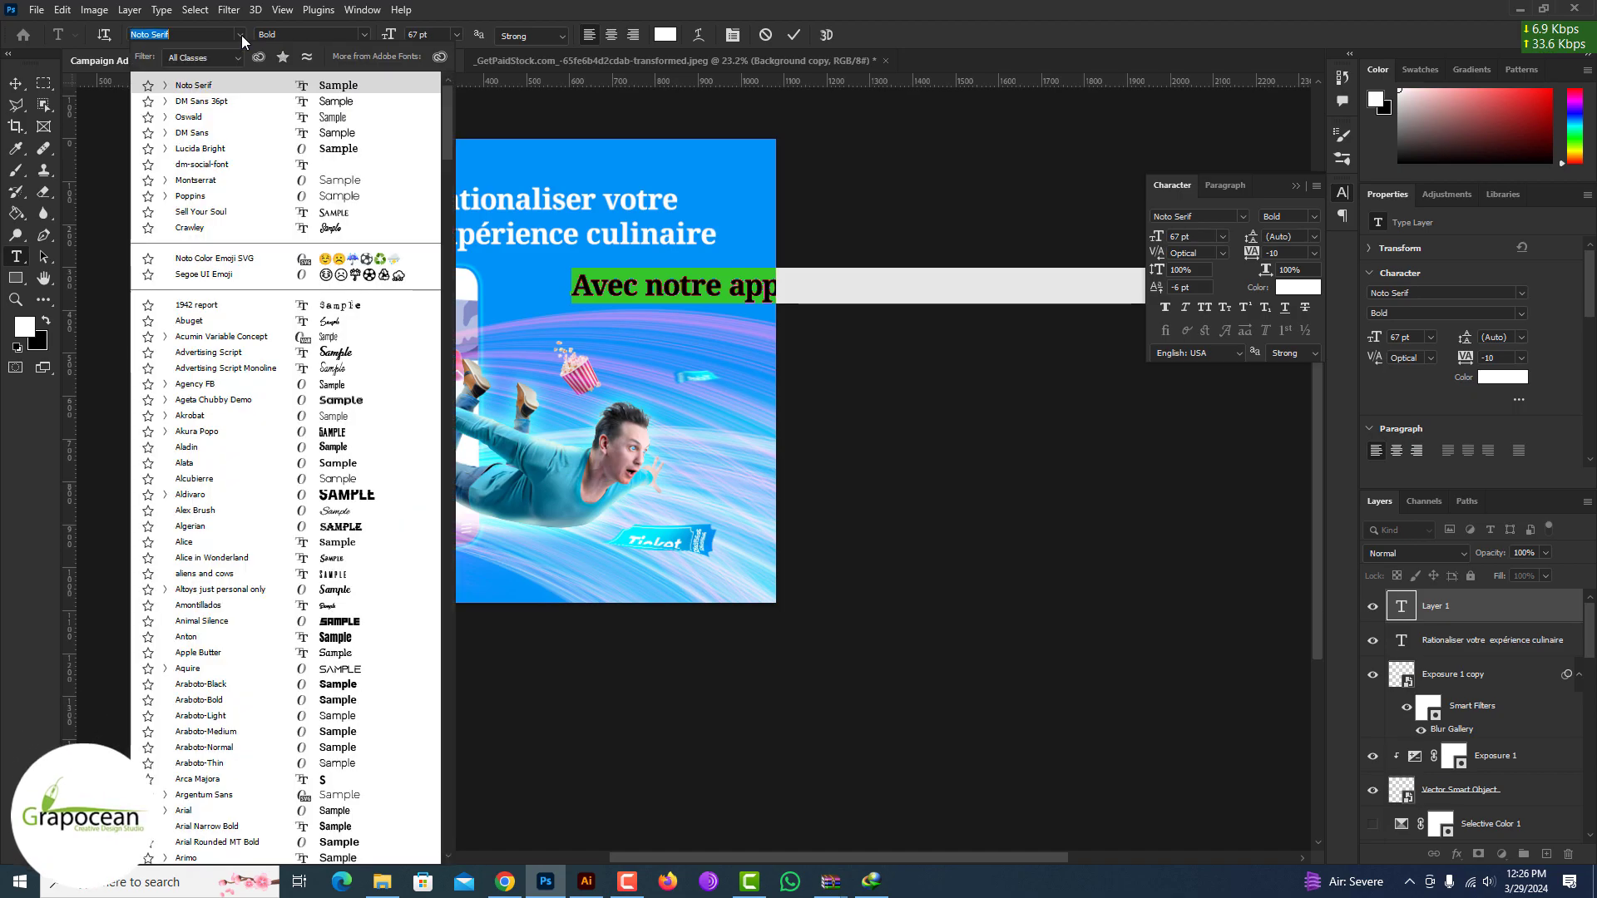
text(sc)
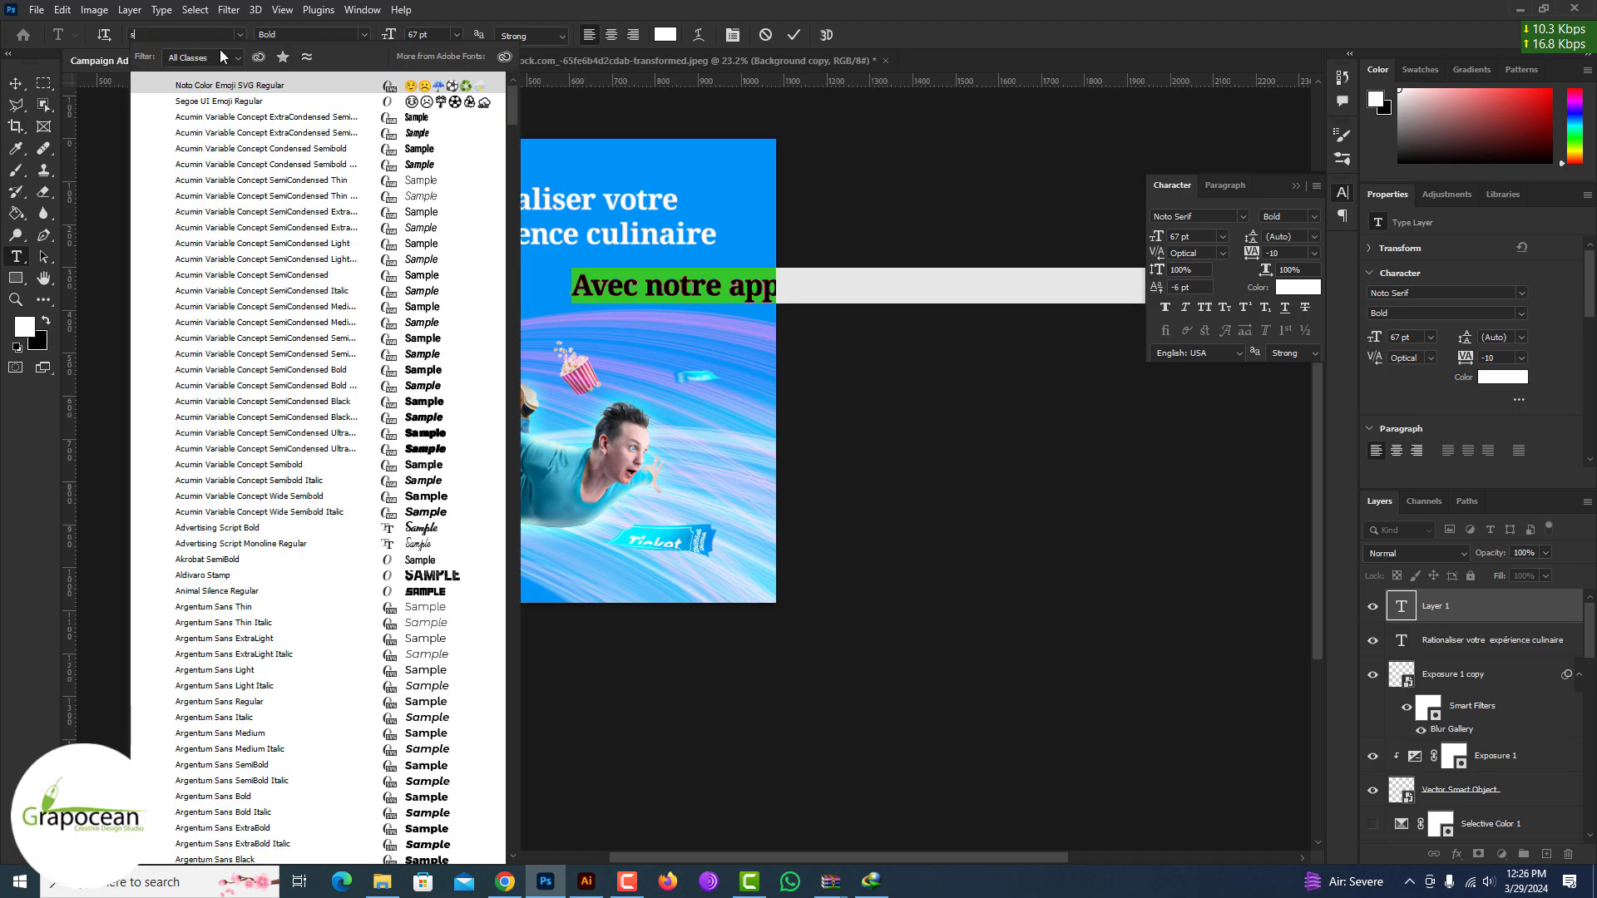
key(Down)
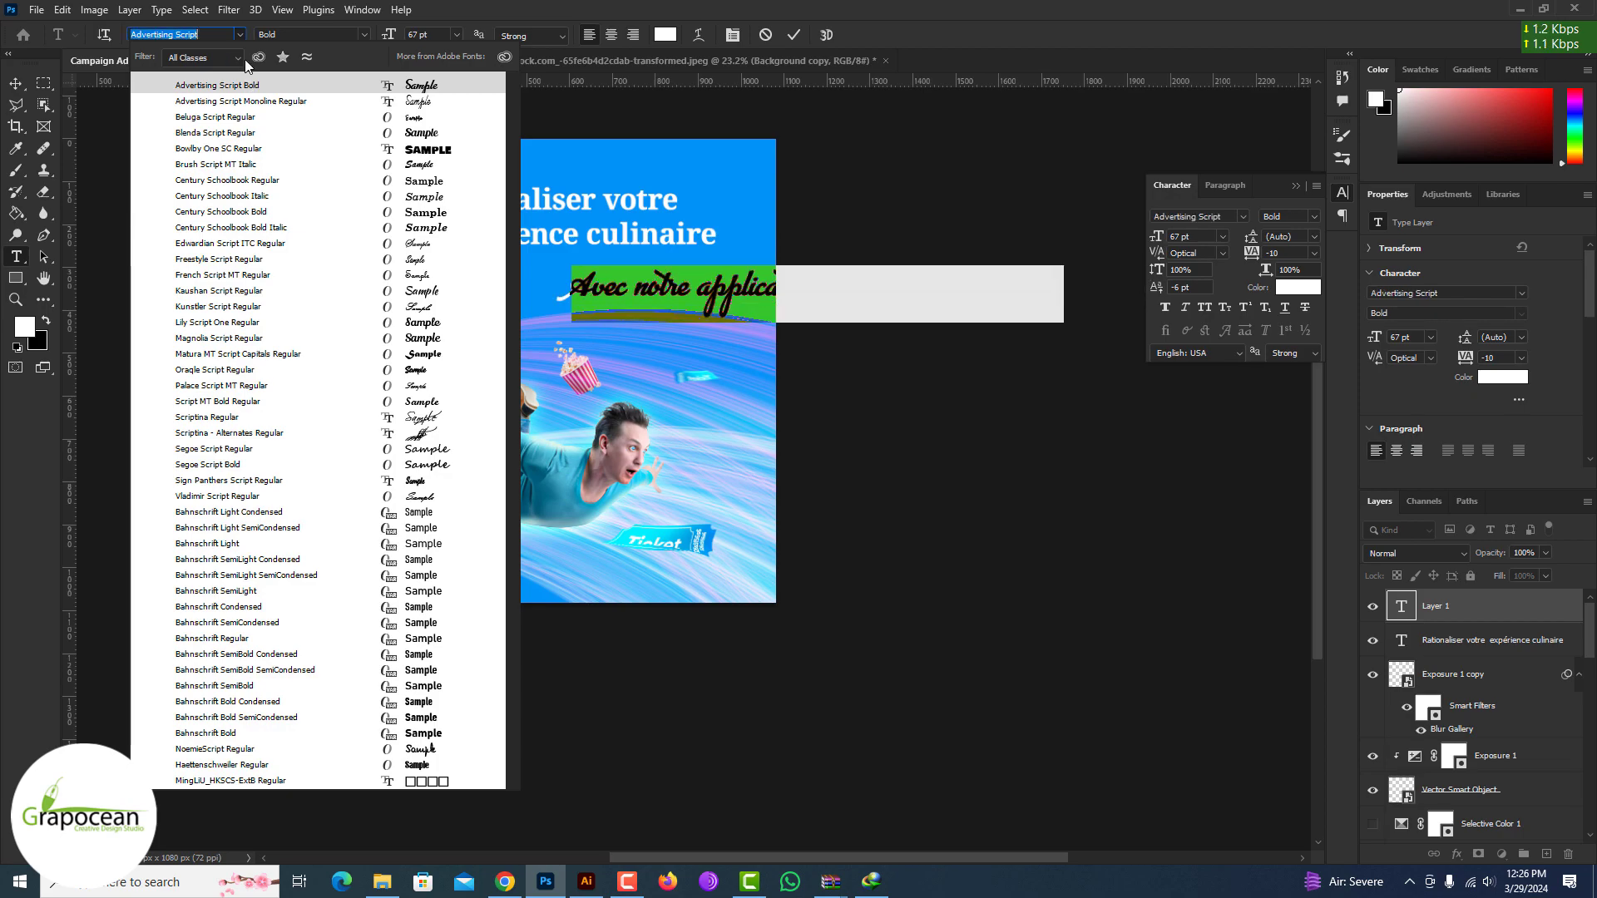
click(206, 58)
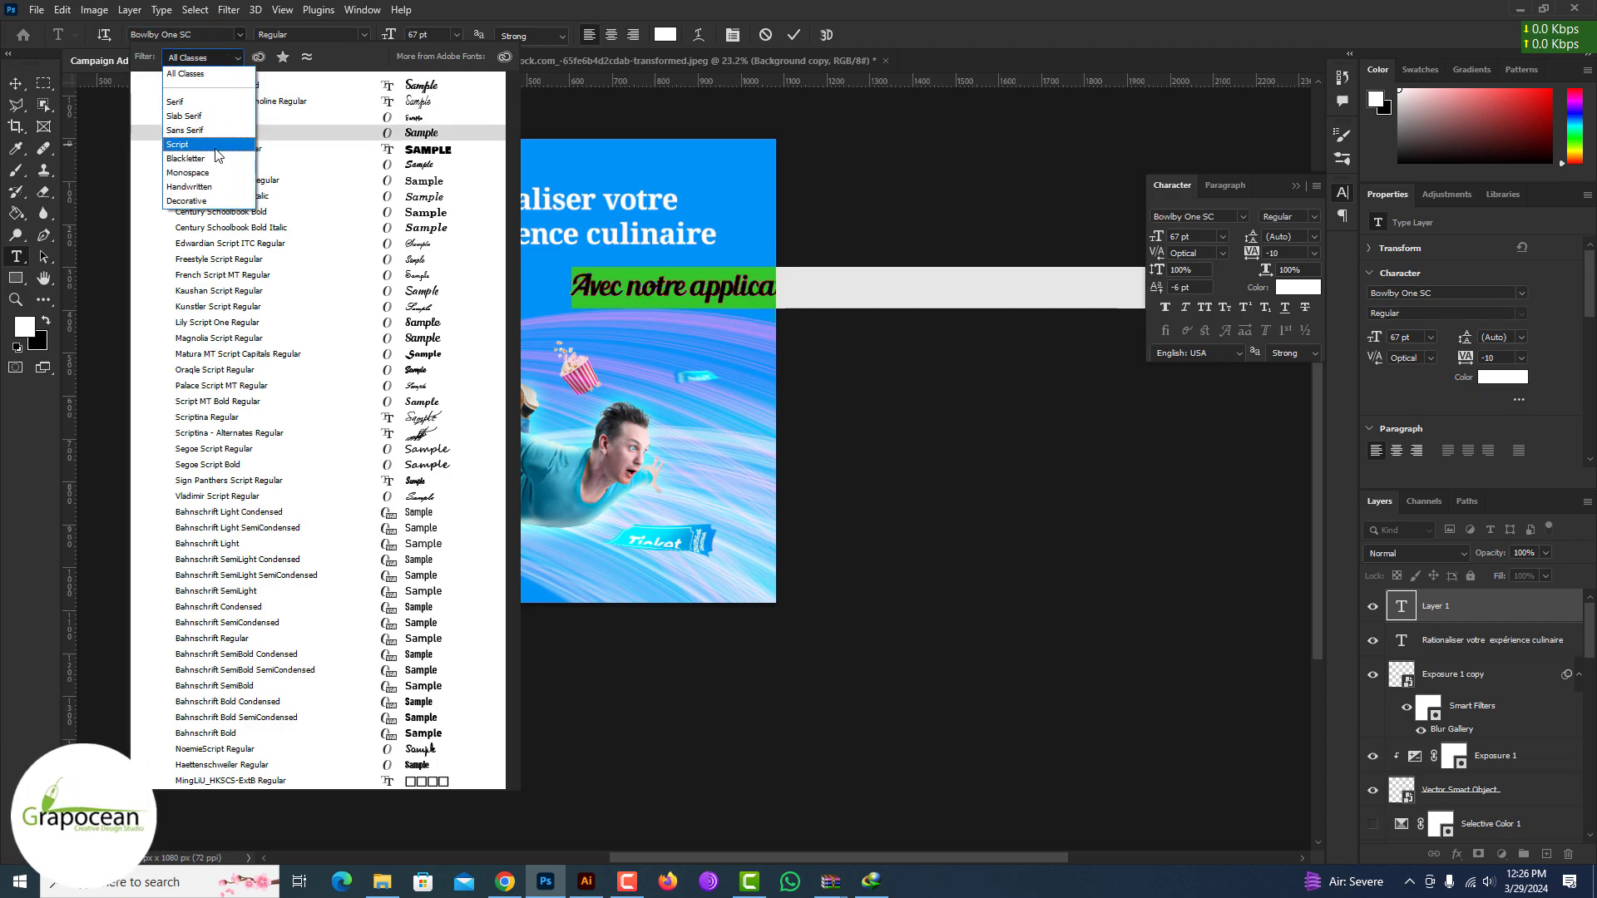
click(178, 144)
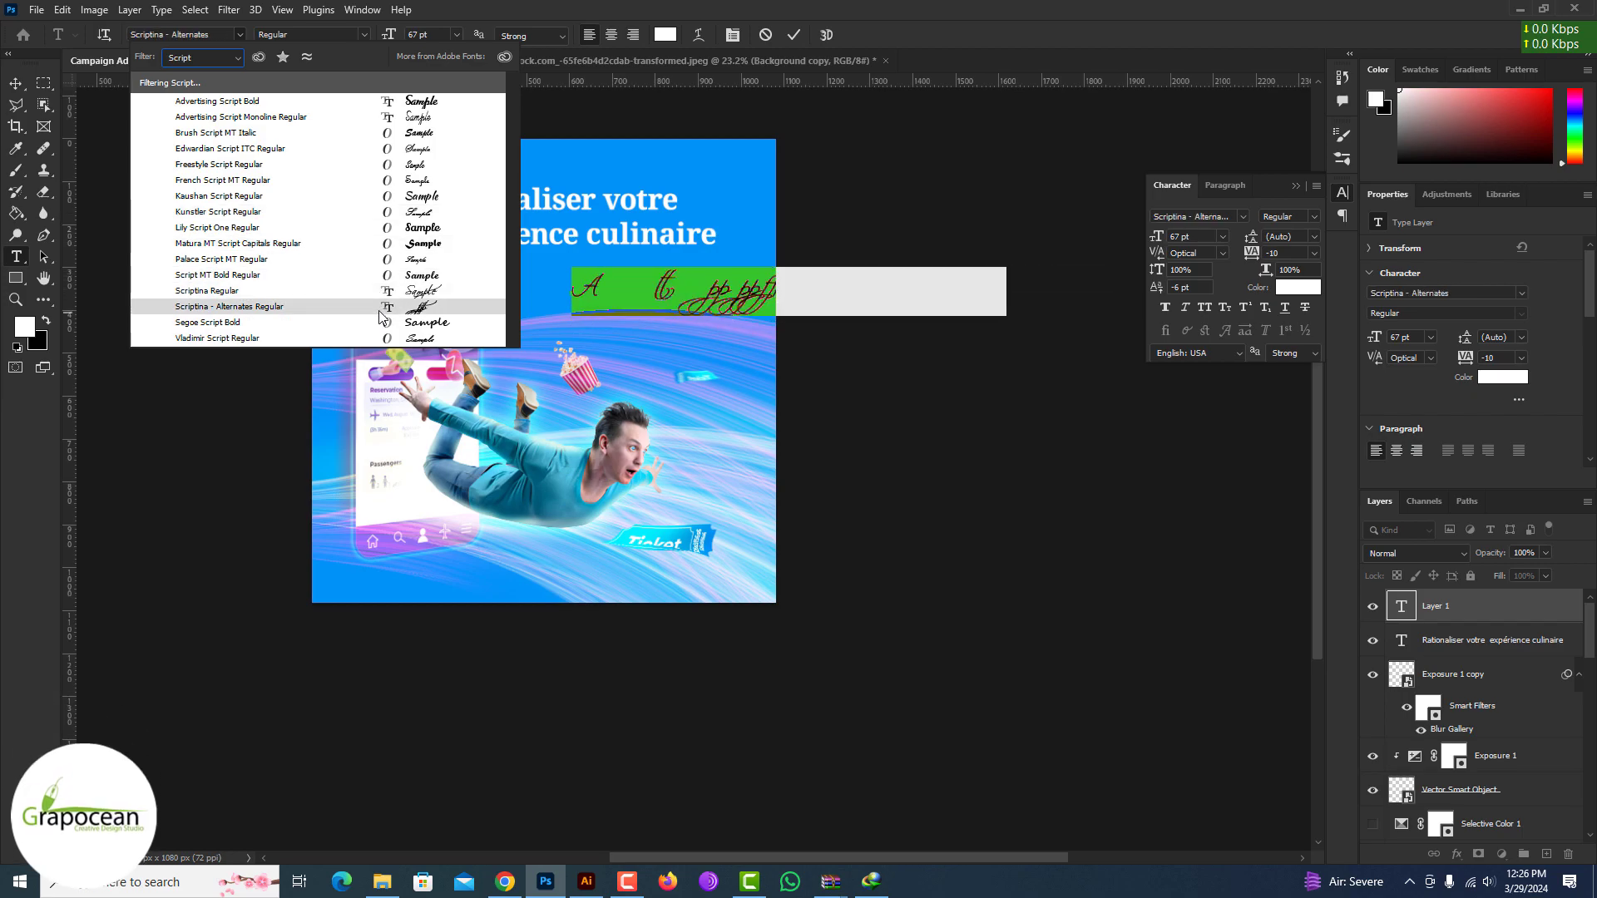
Try Brush Script MT on the tagline, then switch it to Mistral.
click(431, 133)
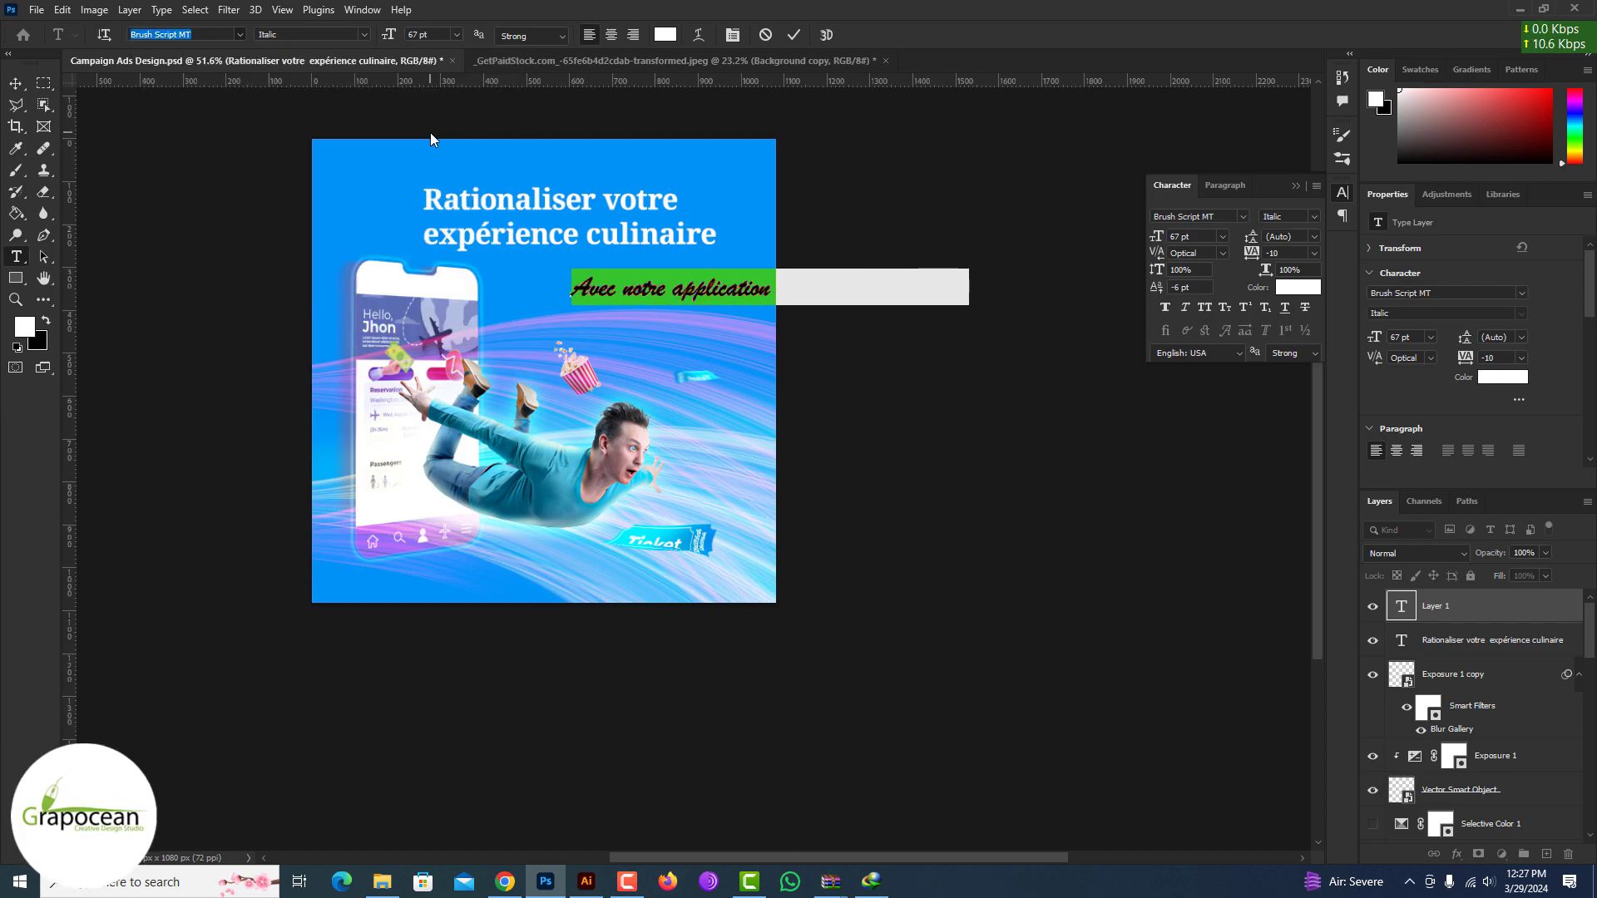
click(362, 37)
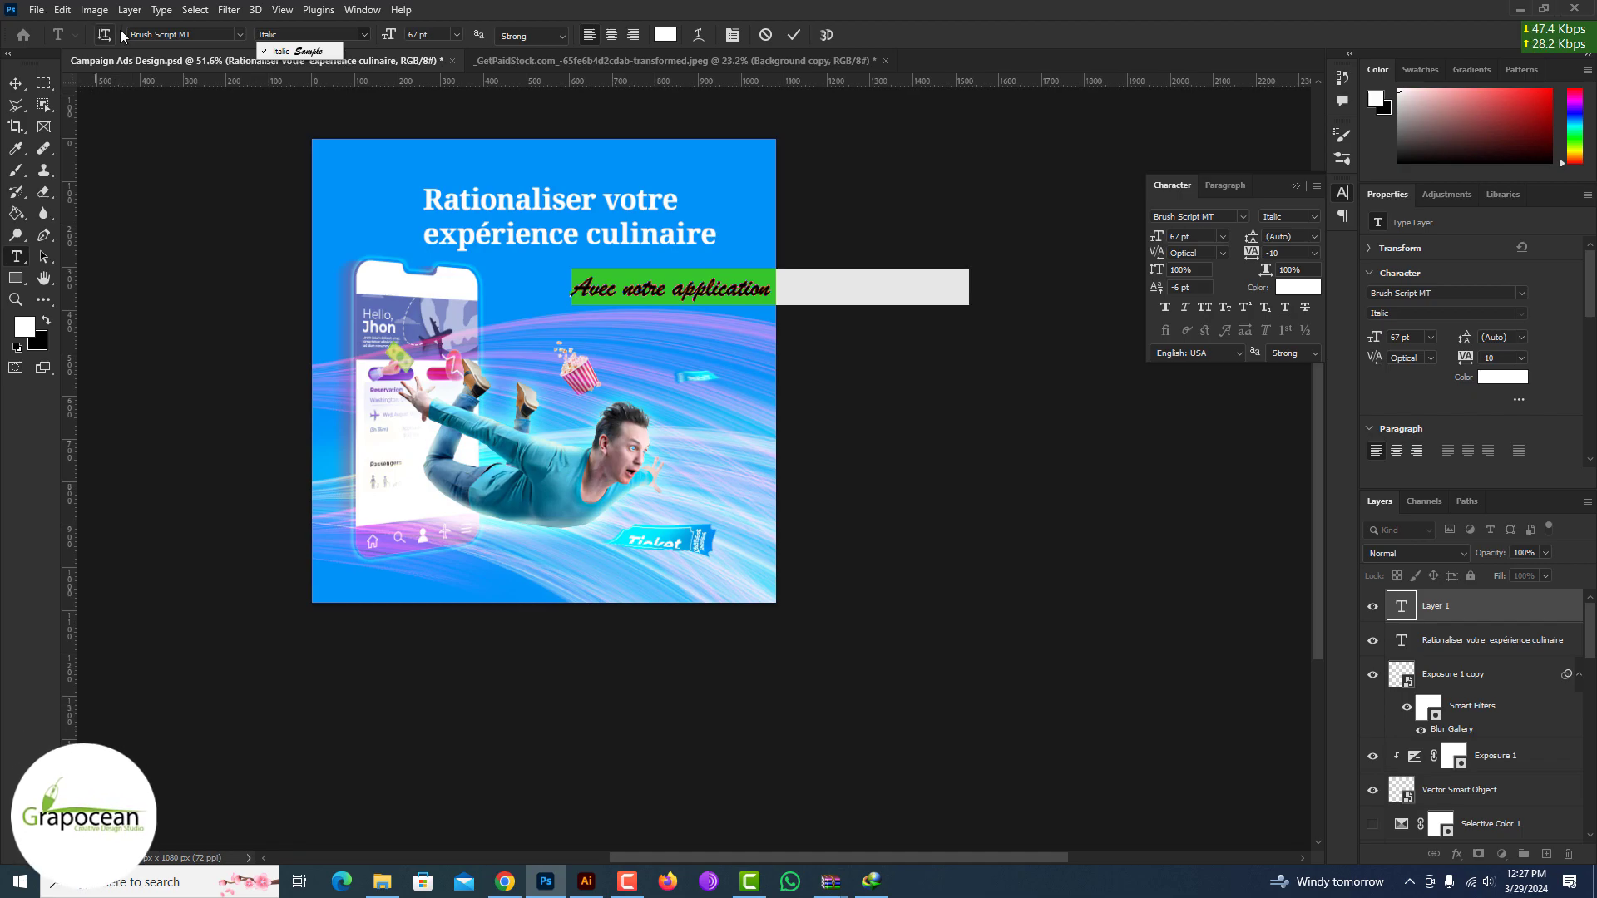
click(241, 34)
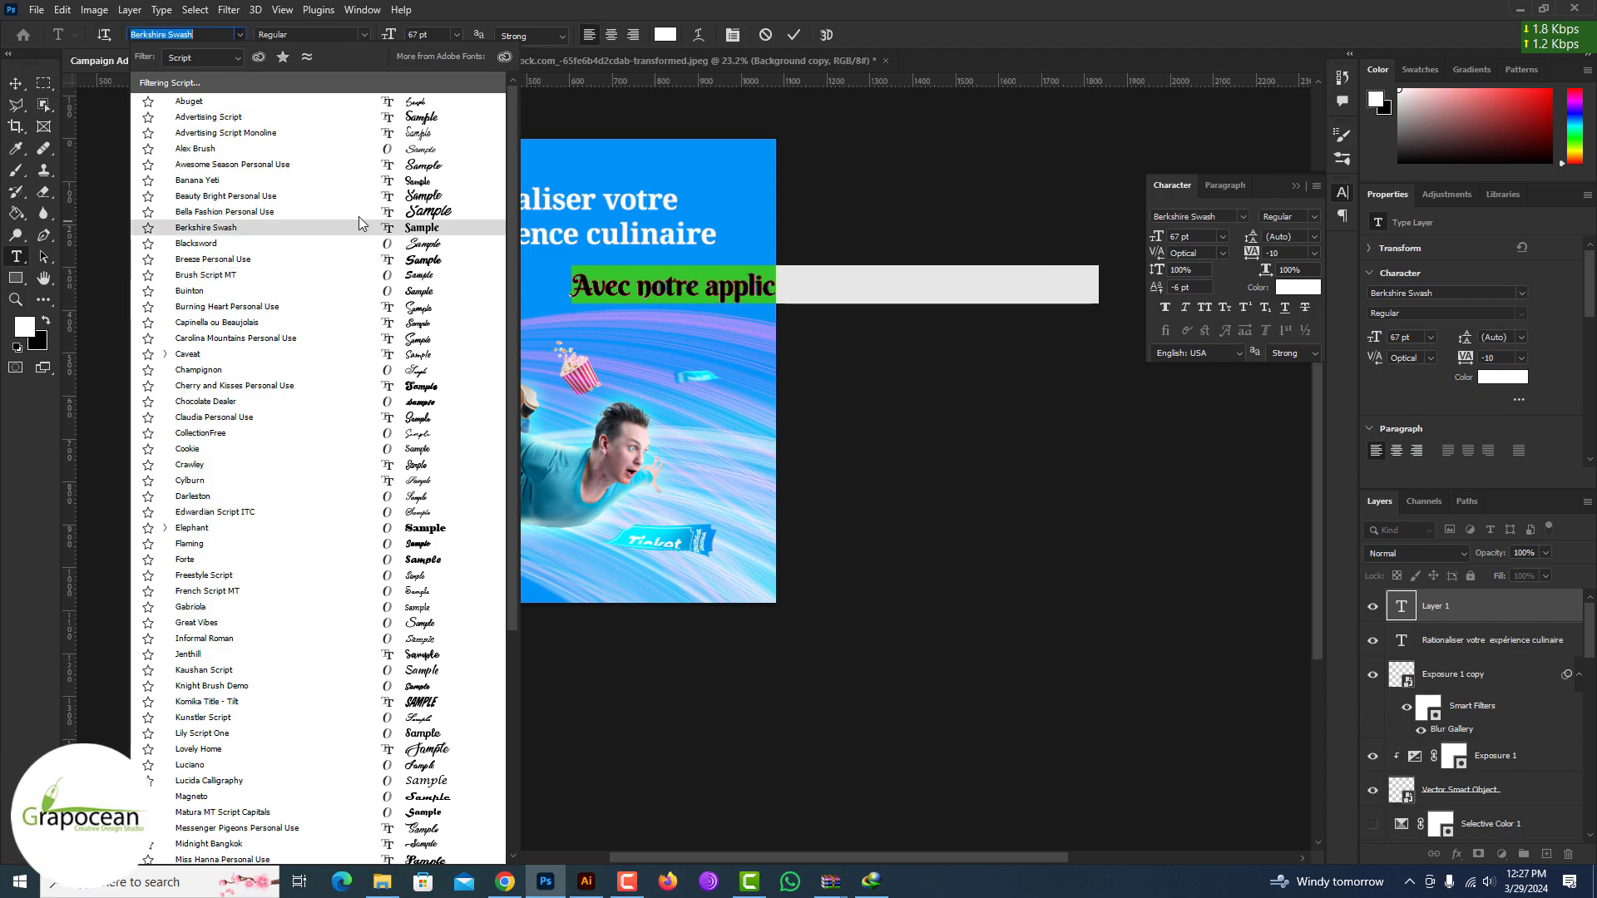
scroll(407, 333, down, 1)
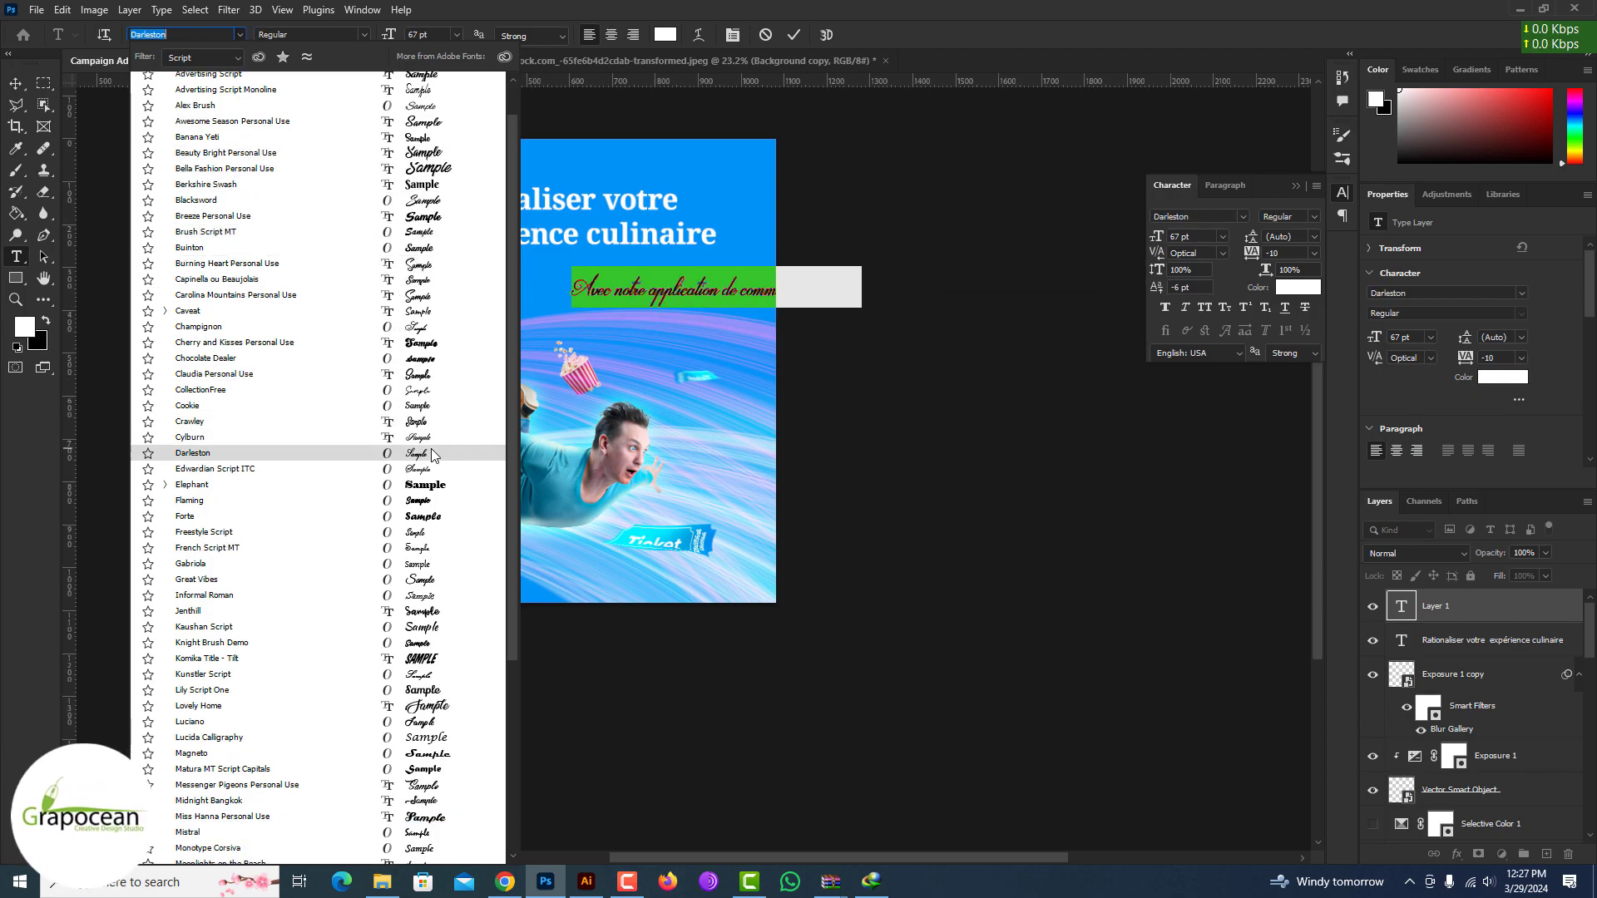
scroll(472, 656, down, 1)
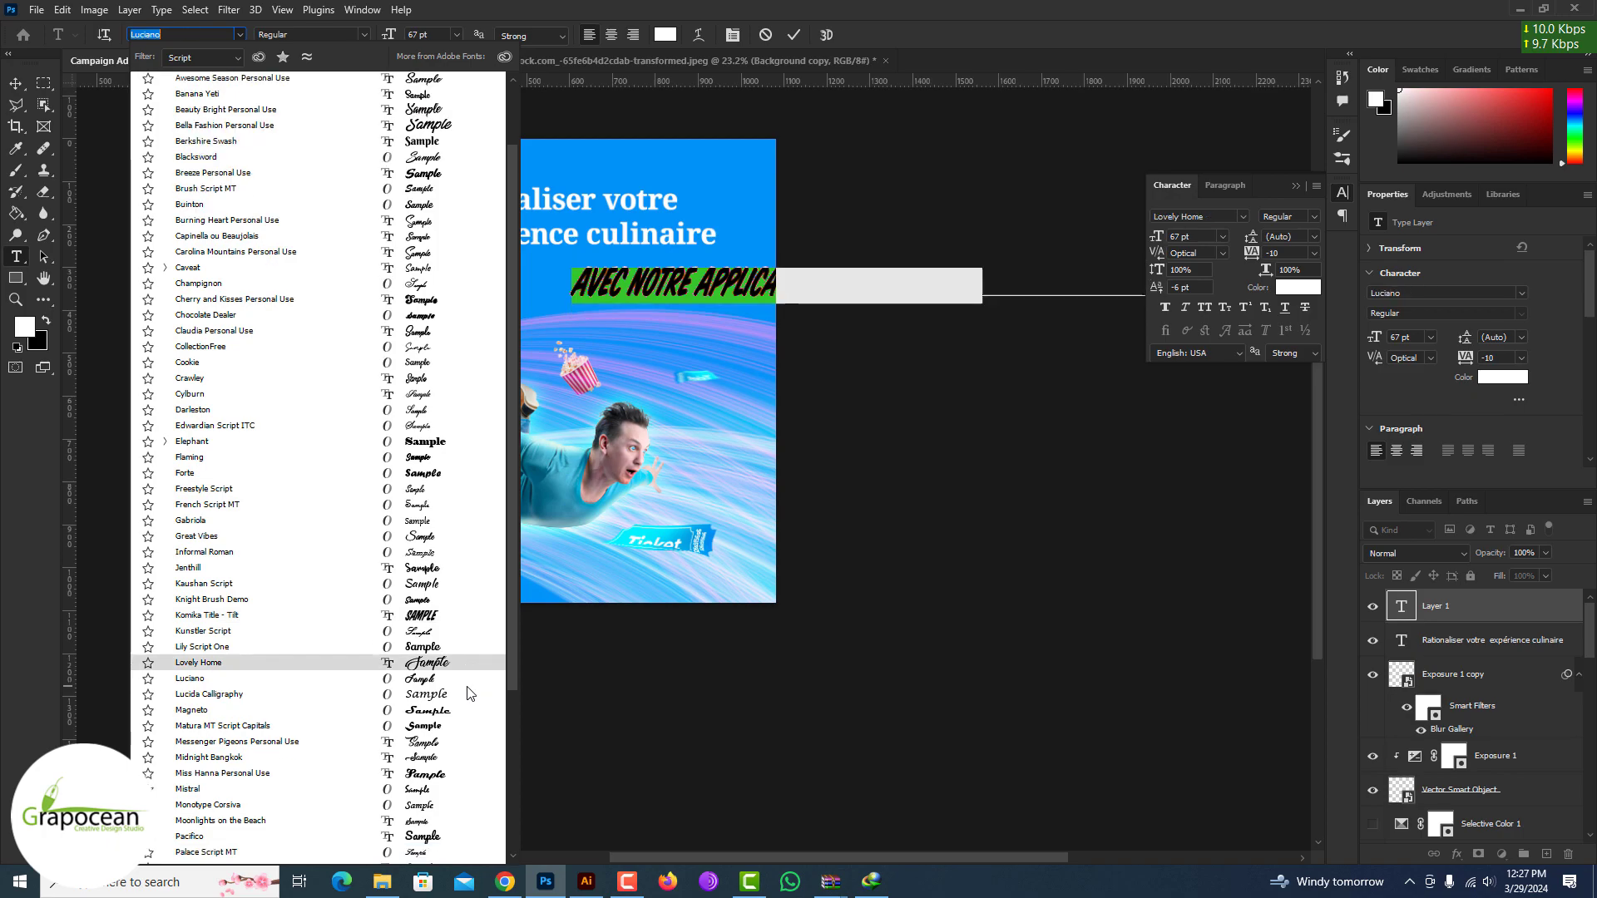
scroll(470, 693, down, 1)
scroll(468, 695, down, 1)
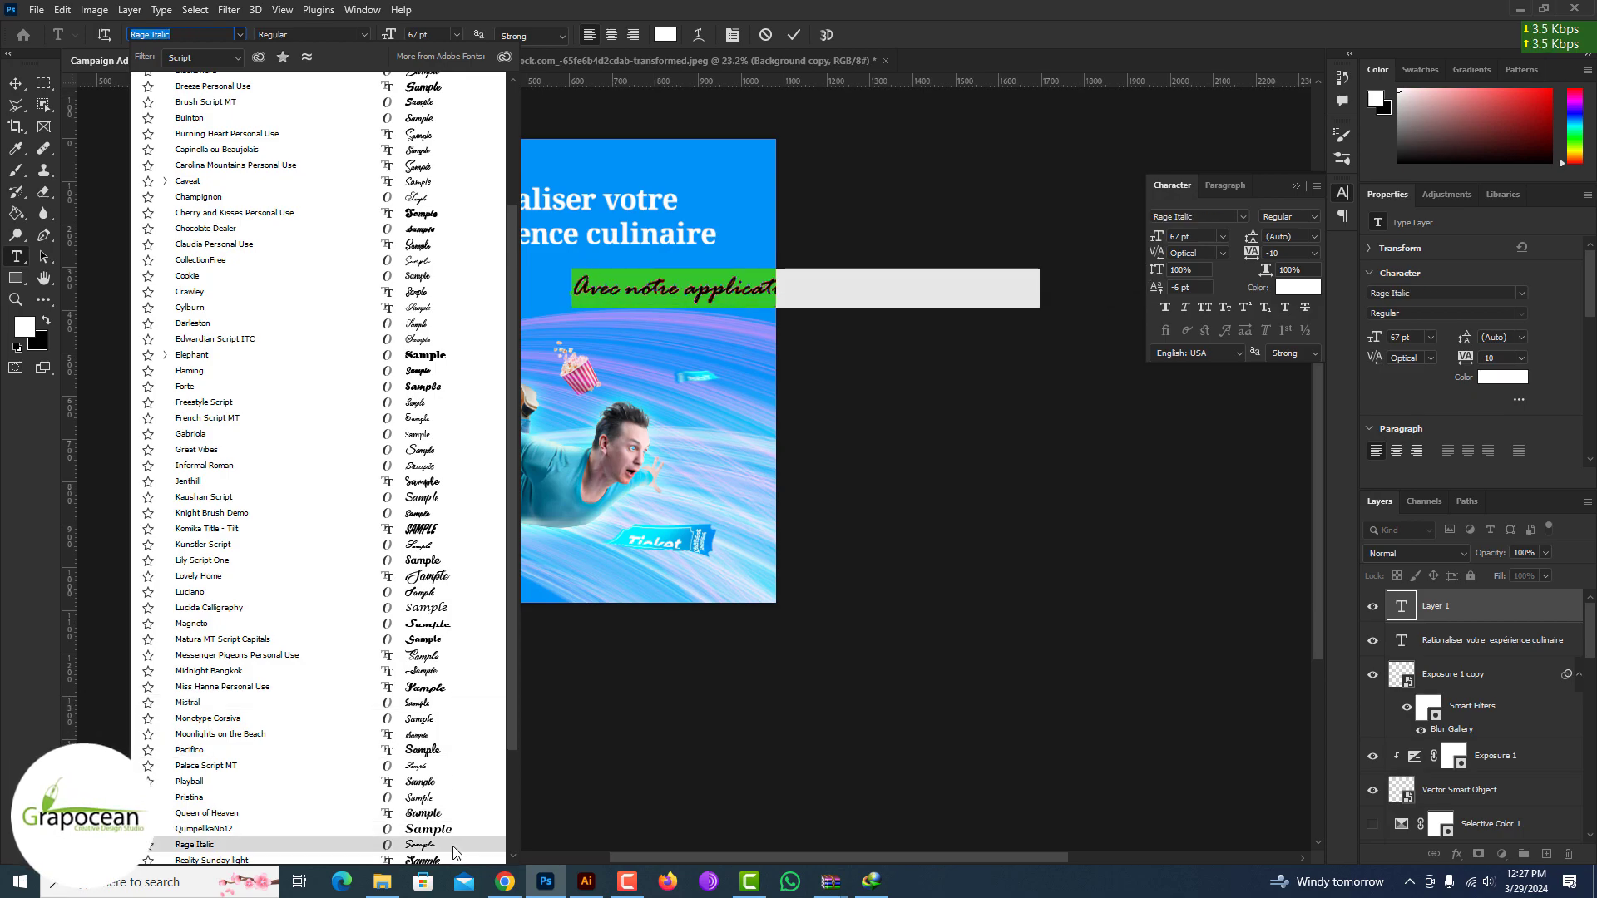
click(447, 704)
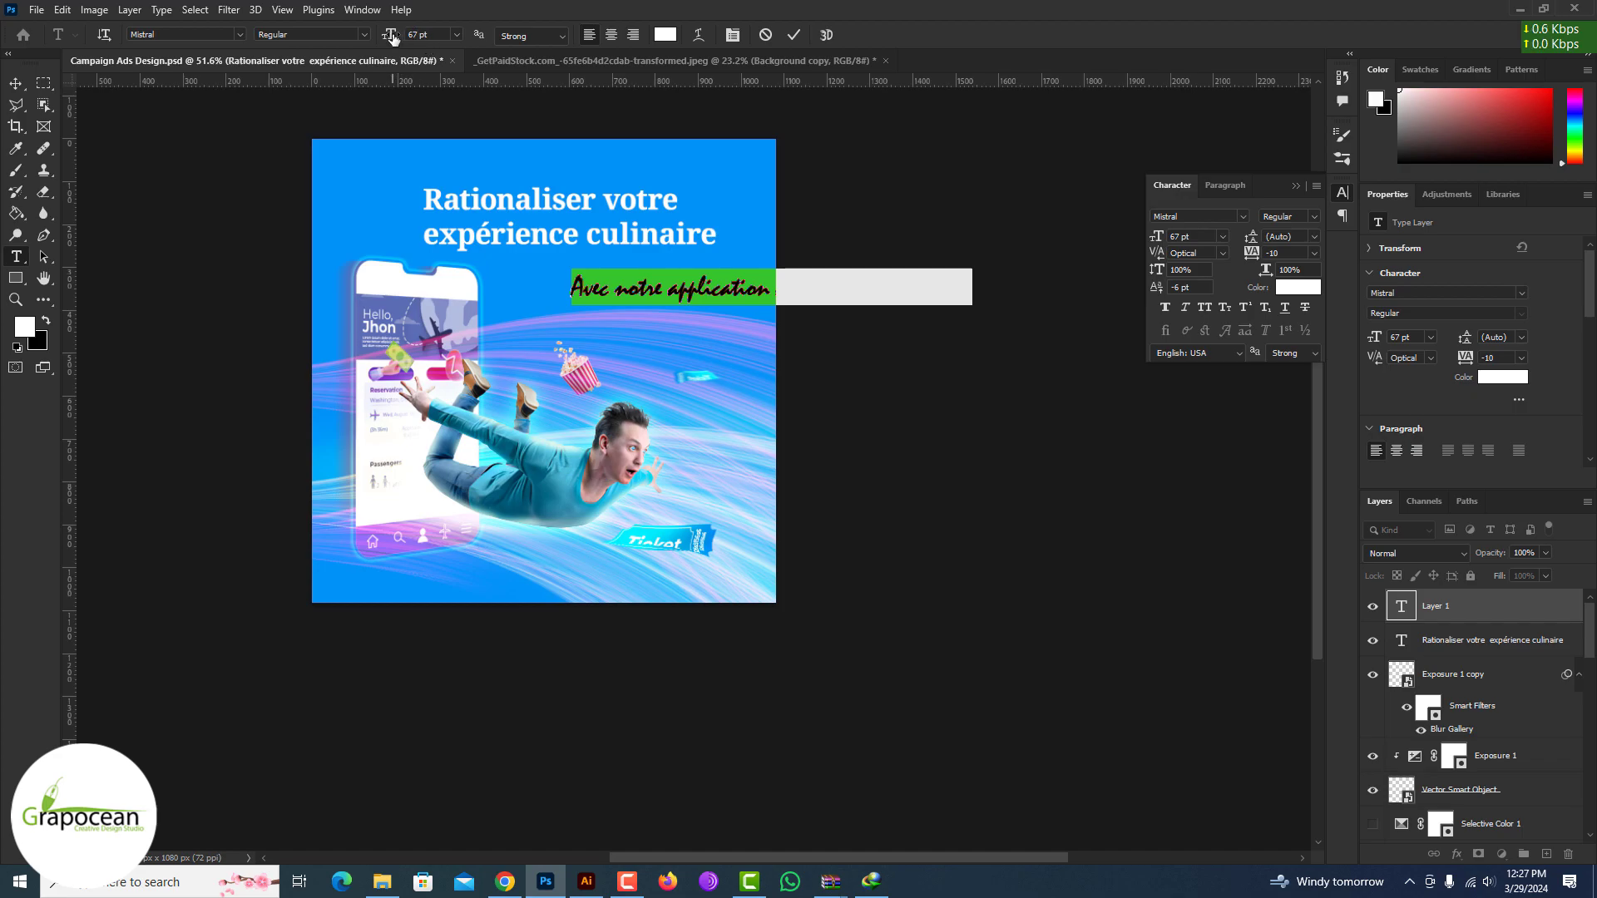
Shrink the Mistral tagline to 40 pt and place it just beneath the headline.
drag(393, 37, 363, 35)
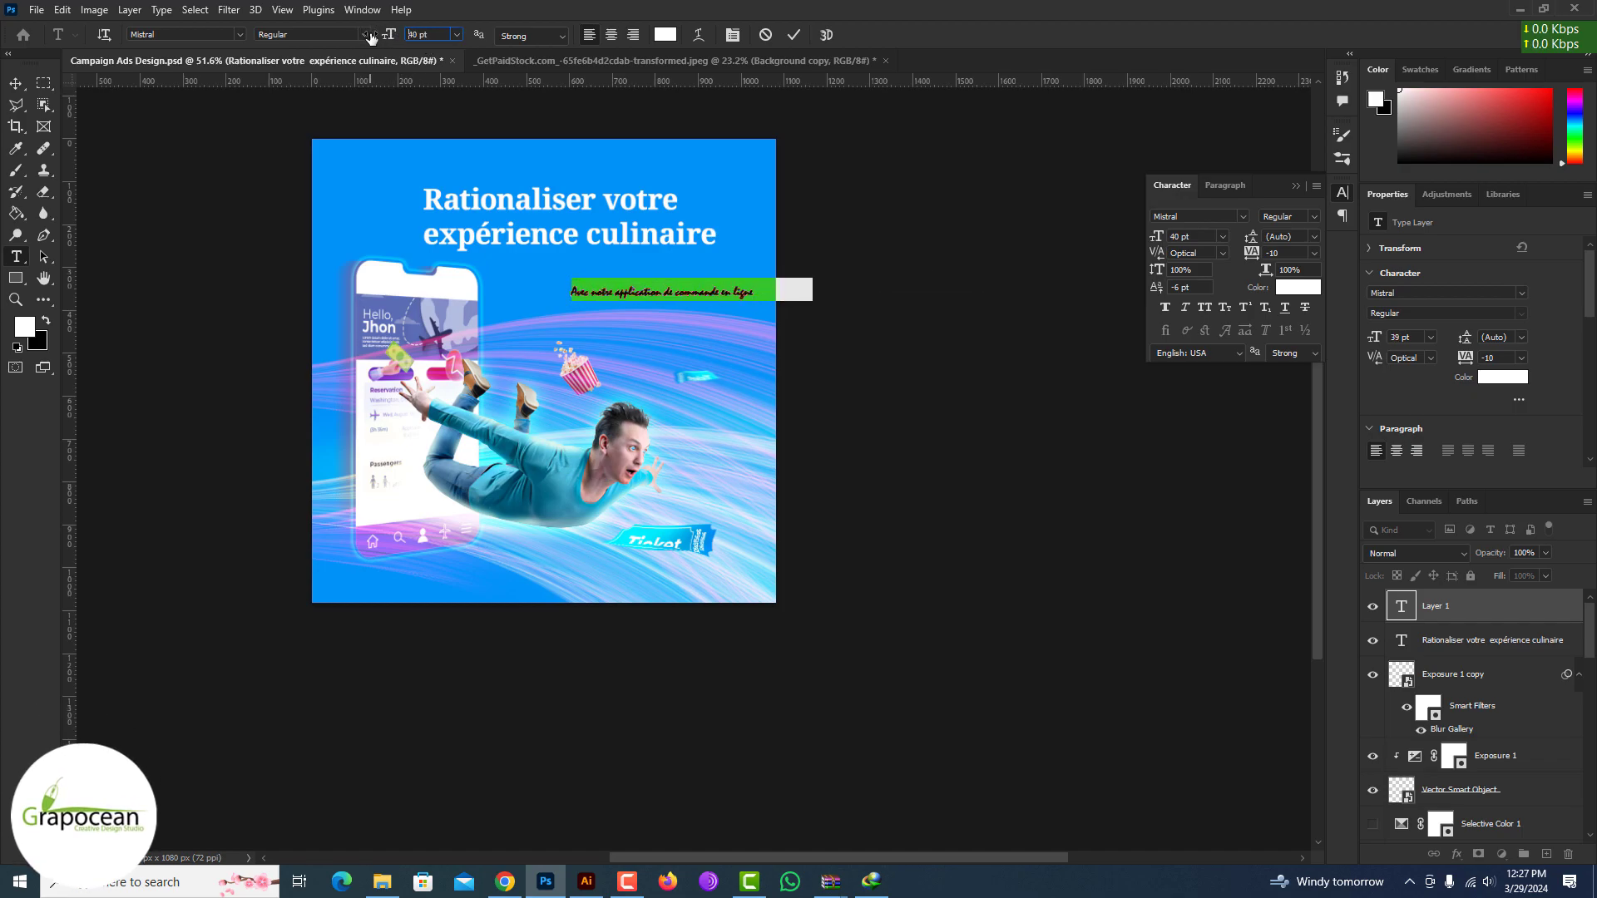
click(14, 86)
mouse_move(651, 298)
mouse_down()
mouse_move(537, 274)
mouse_move(566, 271)
mouse_up()
key(t)
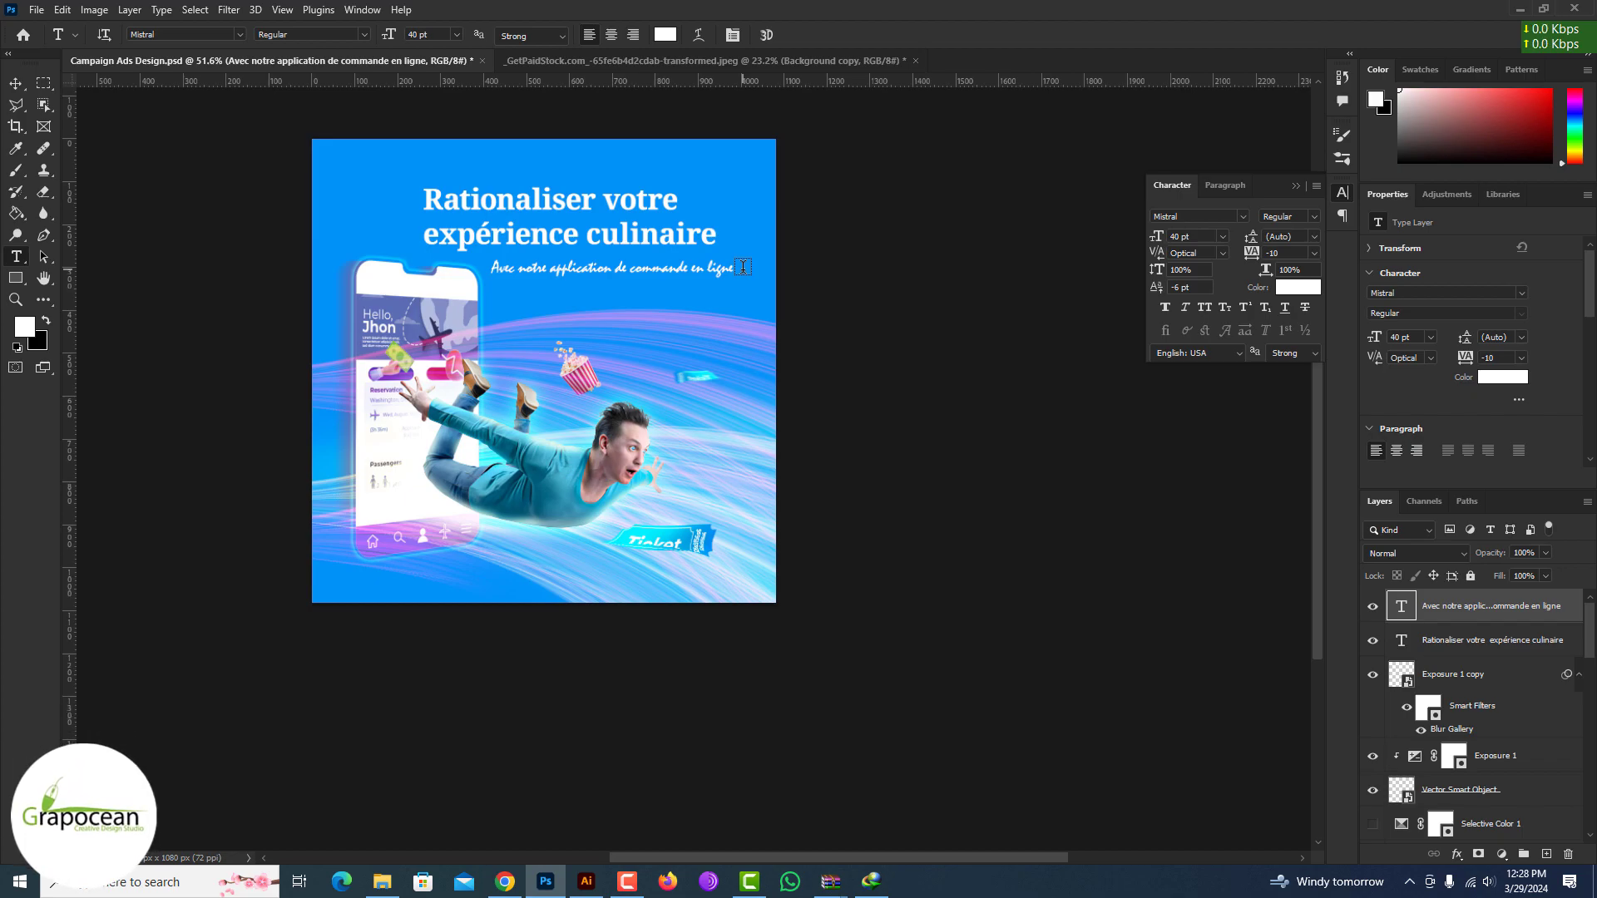
drag(734, 268, 609, 270)
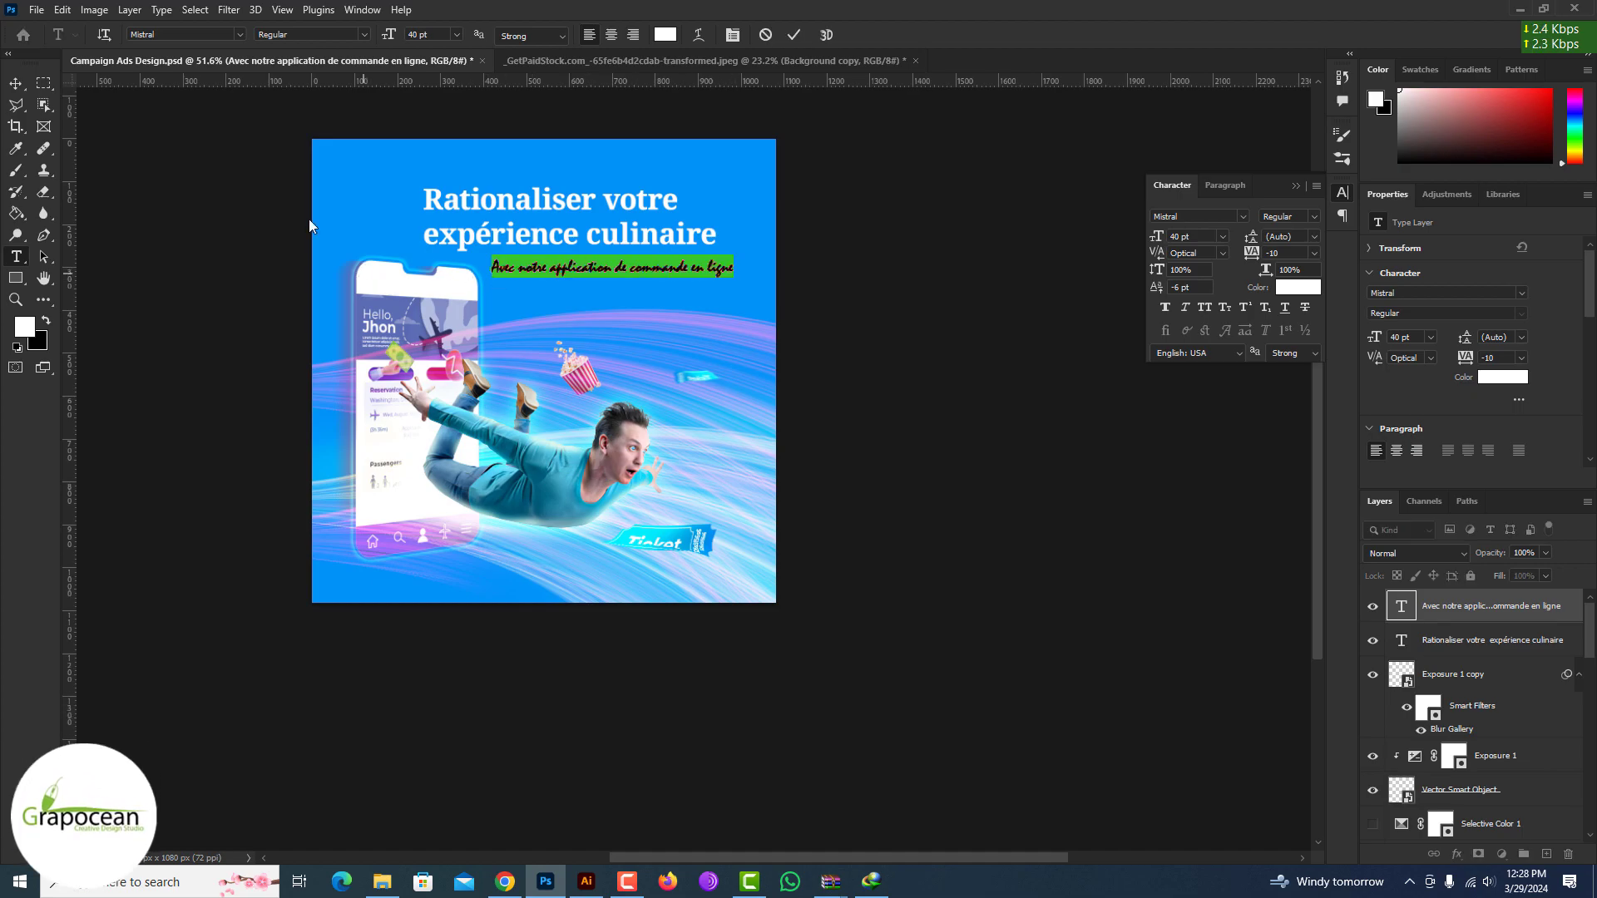
click(239, 33)
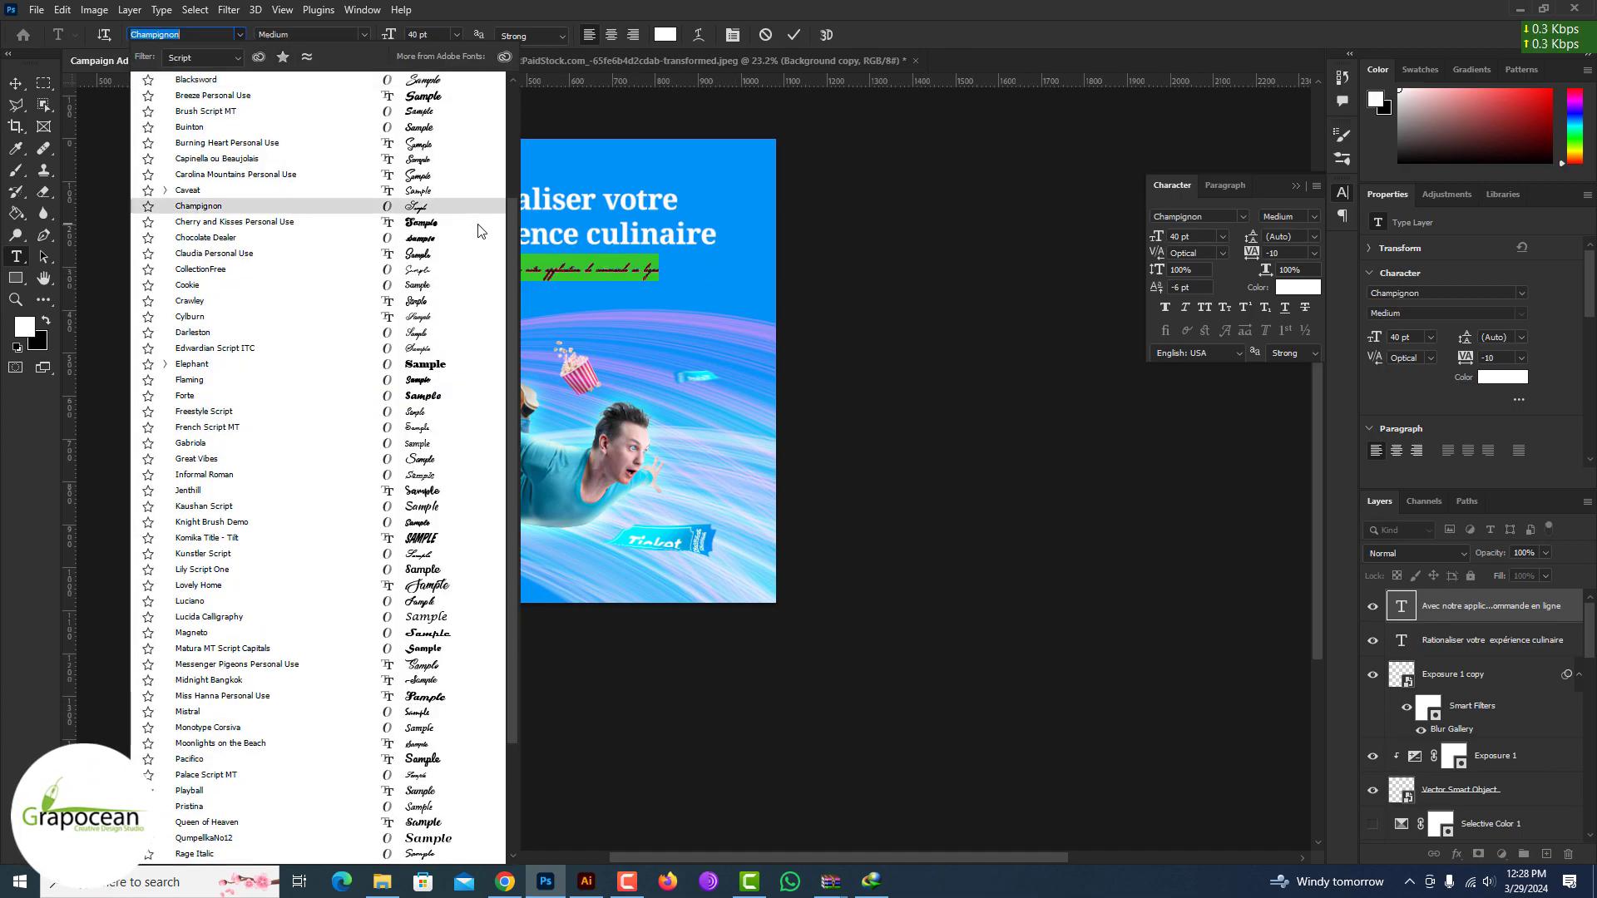
drag(514, 249, 521, 126)
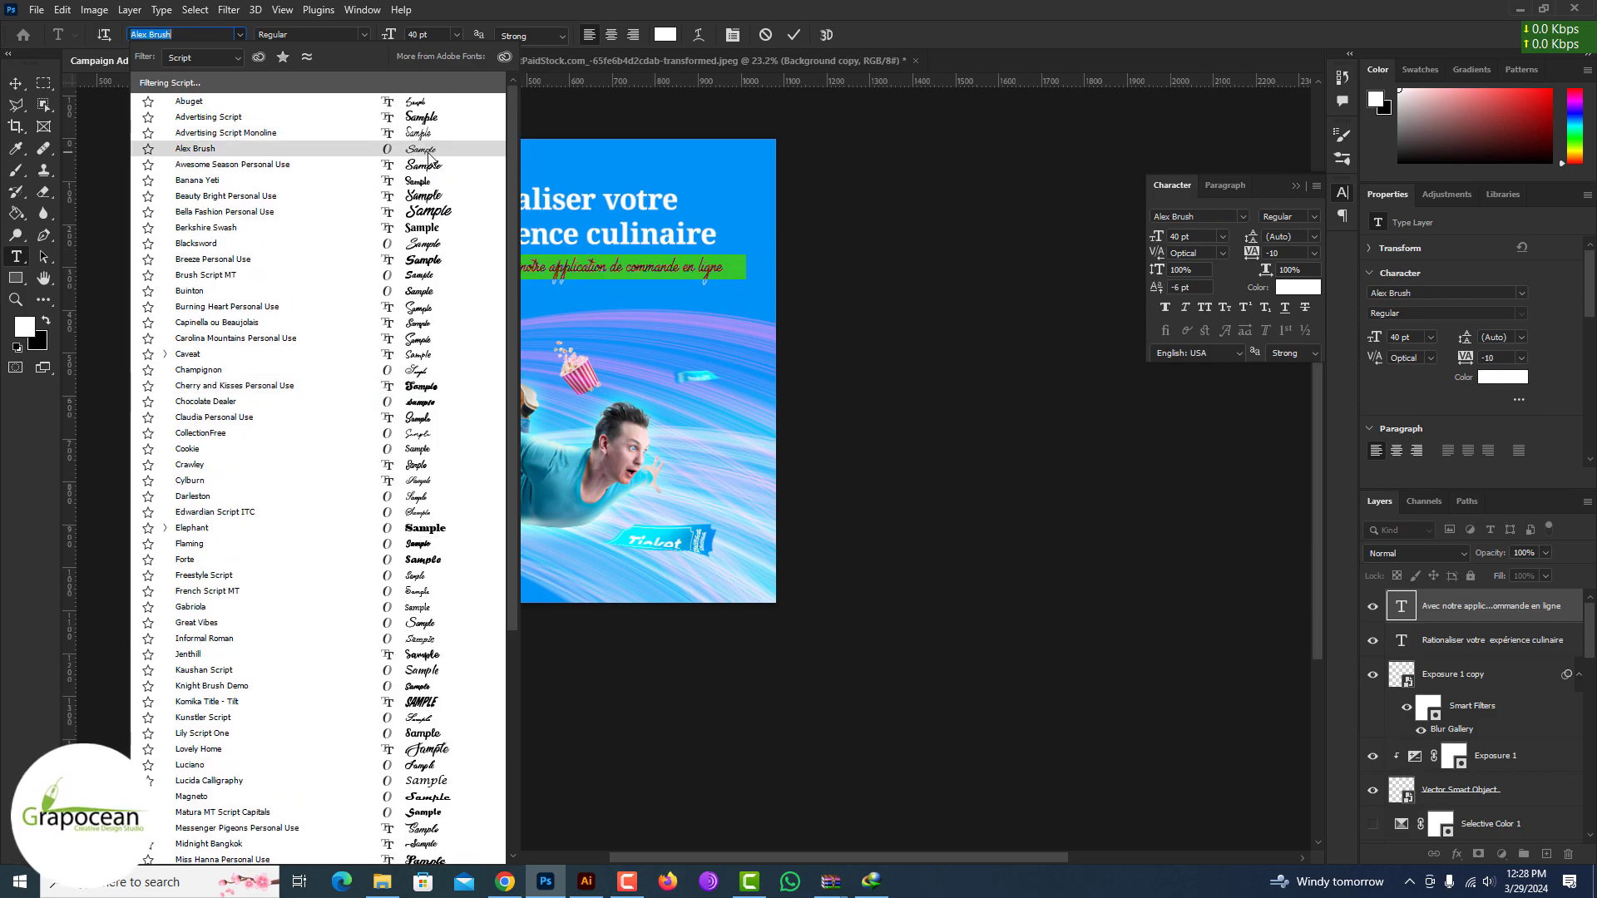
click(444, 229)
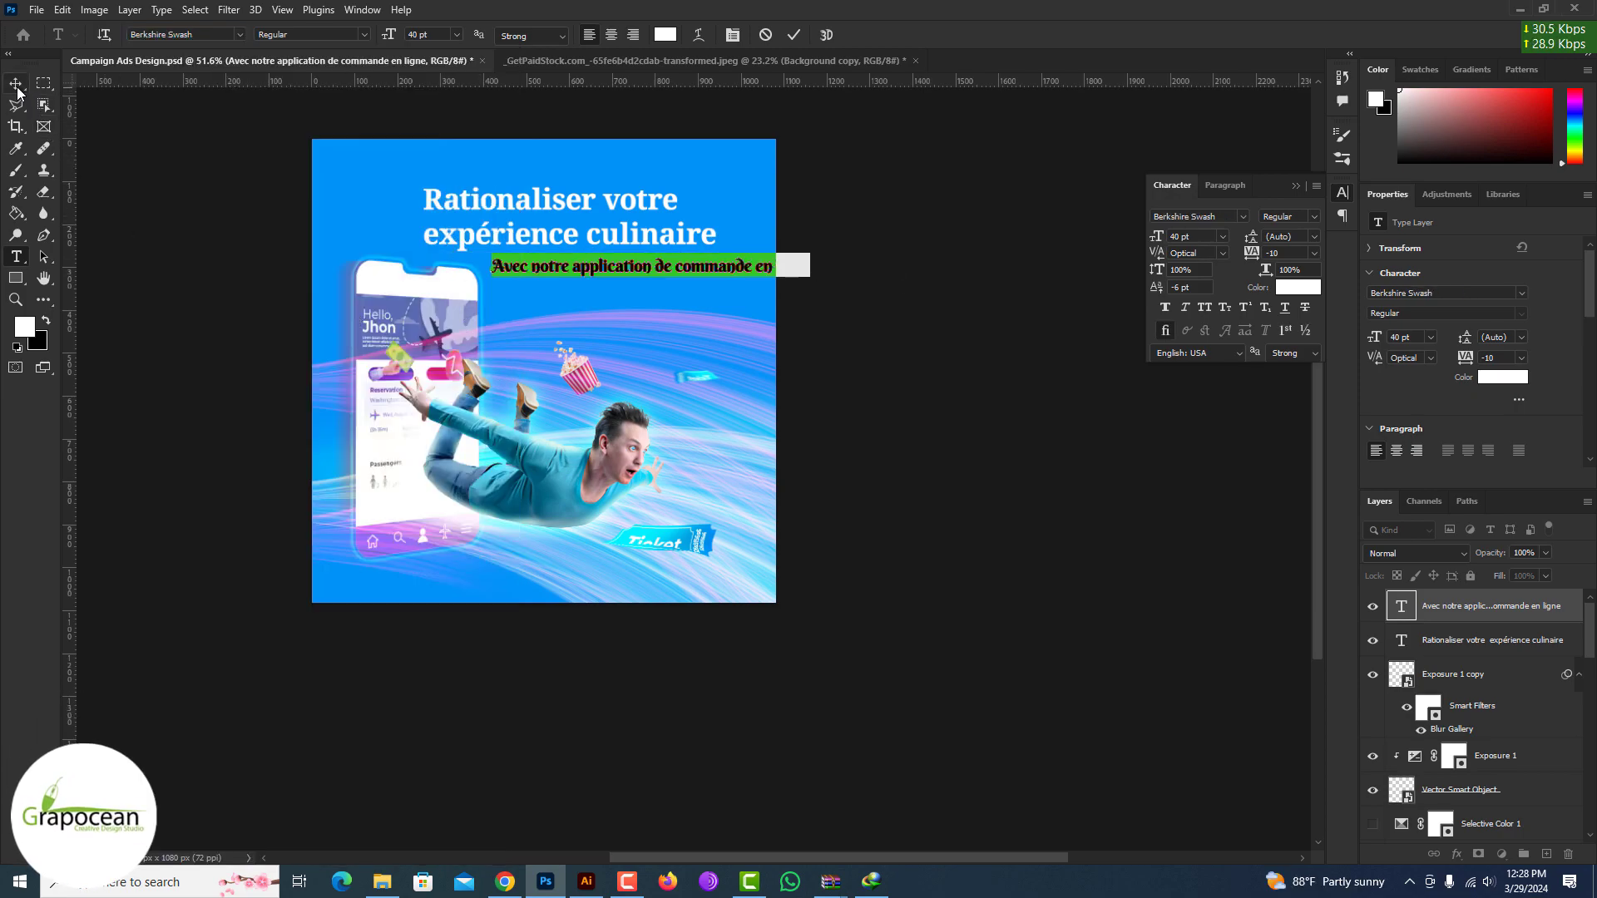
click(16, 85)
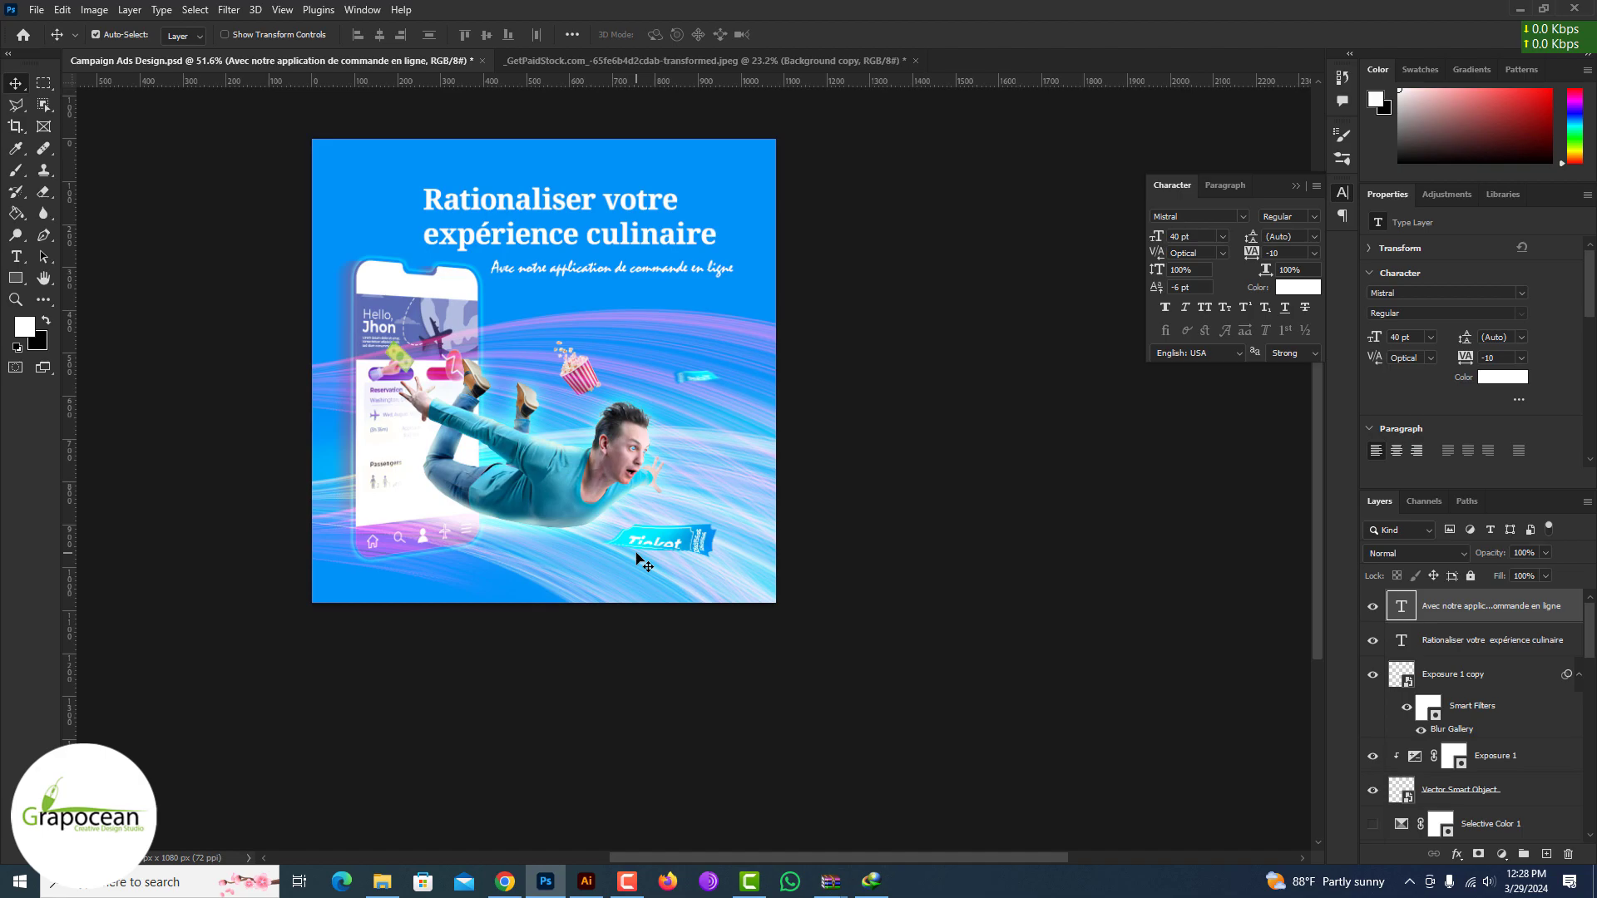
Save Campaign Ads Design.psd and return to its document tab.
key(ctrl+s)
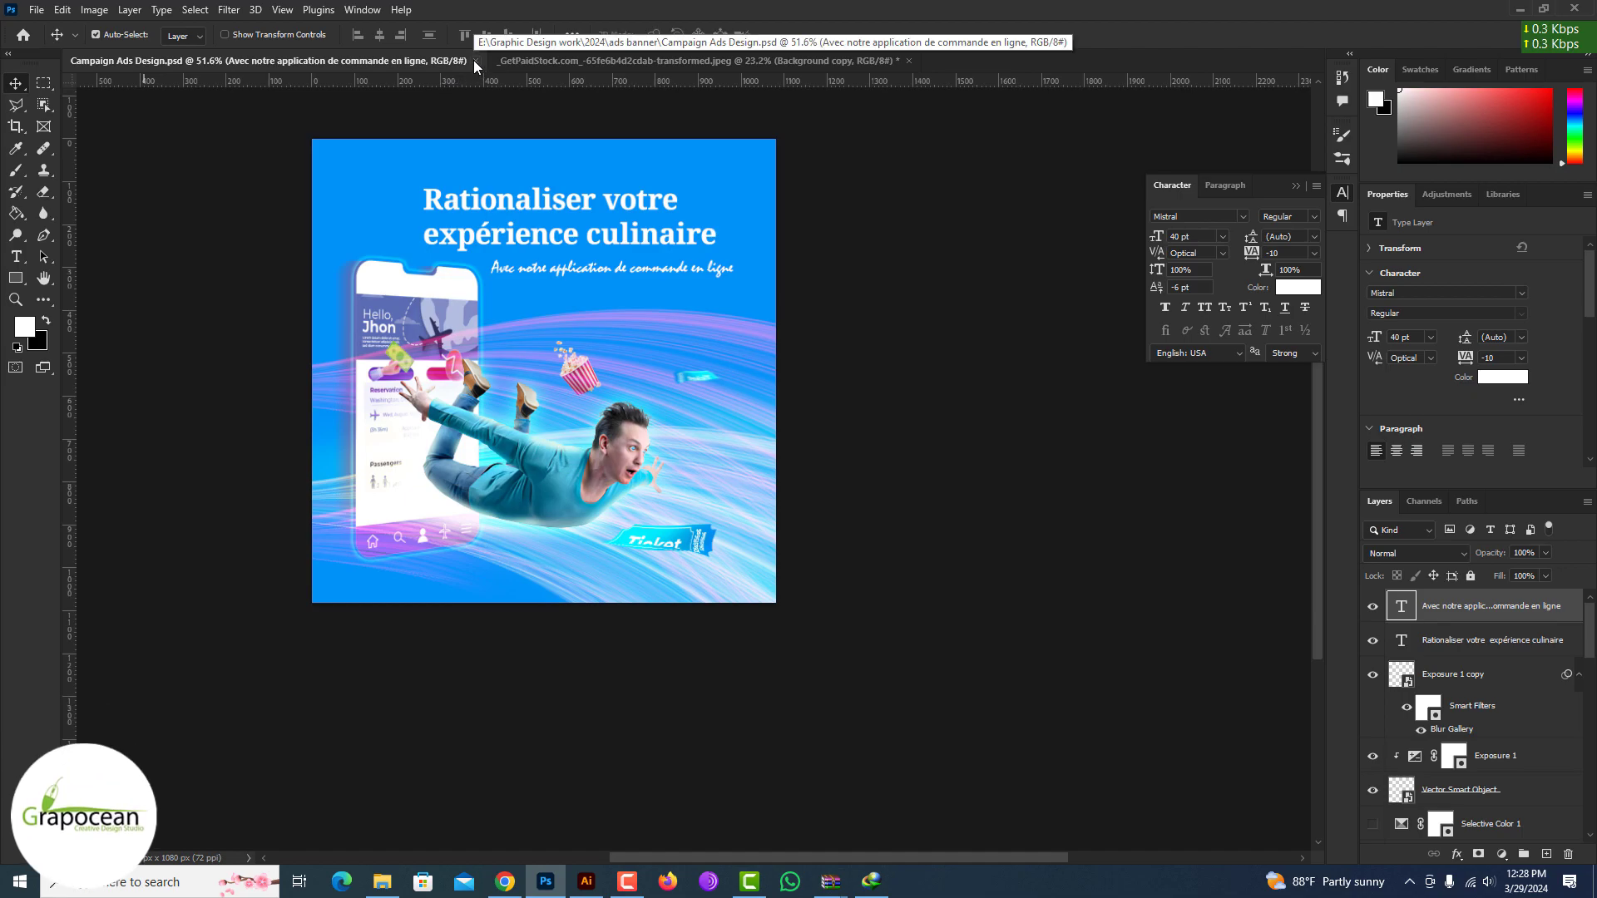
click(559, 60)
click(421, 61)
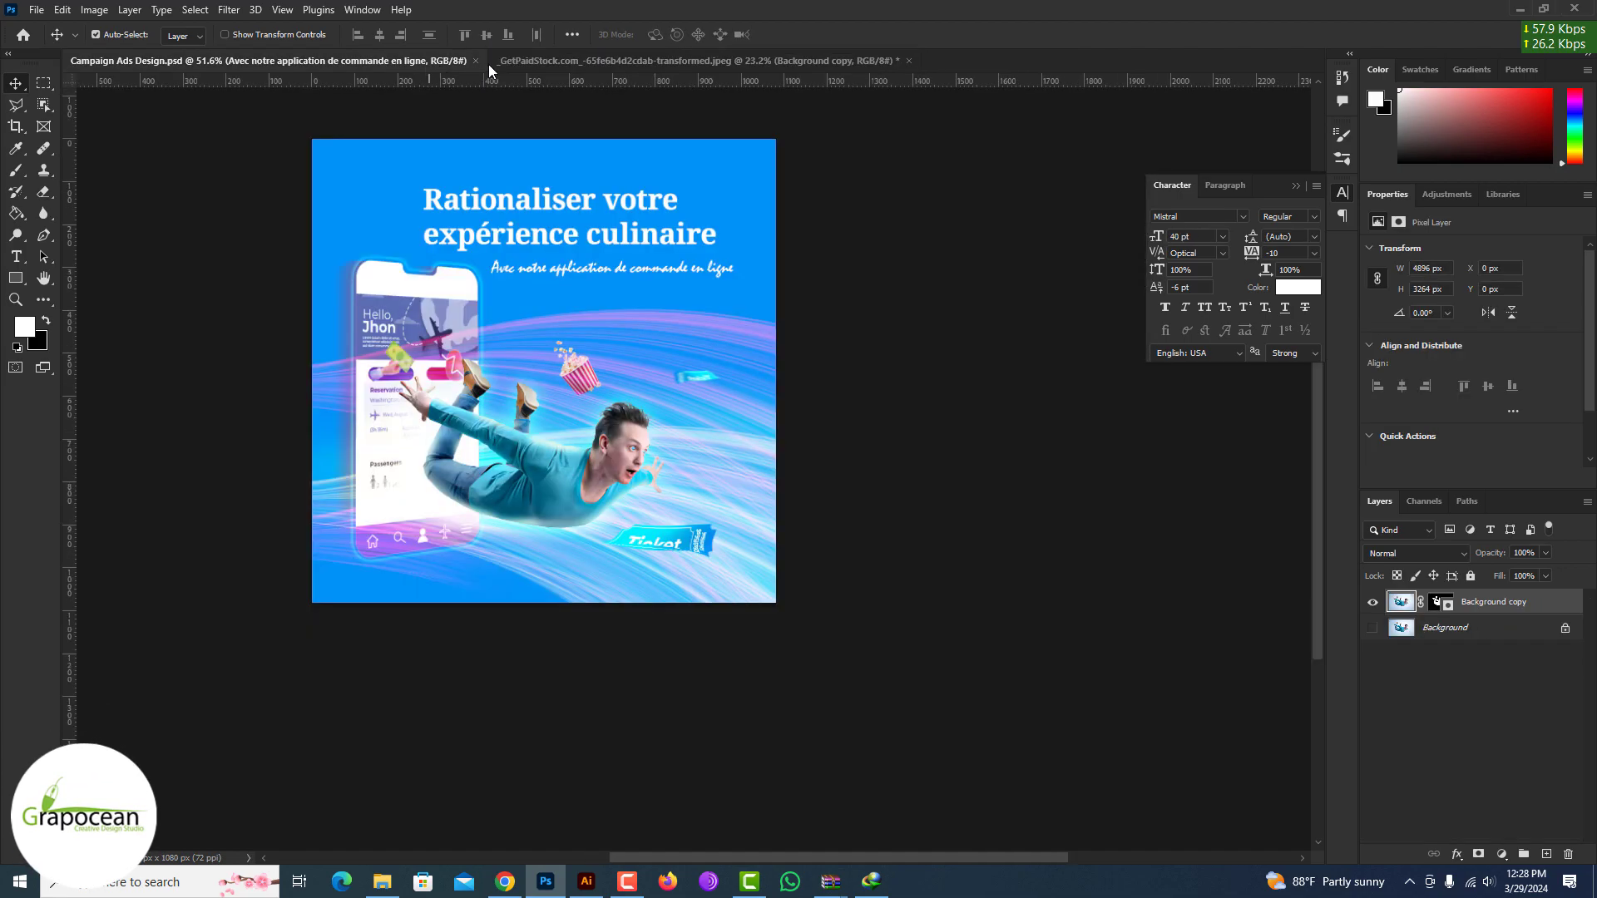